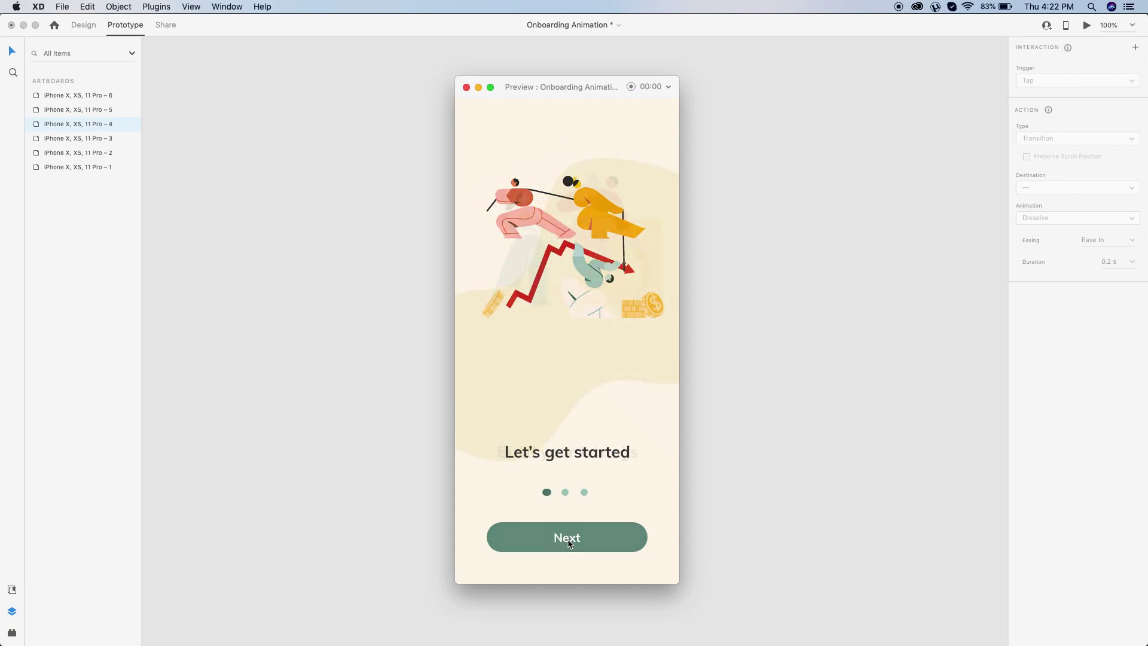
Step: Advance through the onboarding screens in the prototype preview to review their transitions
click(569, 543)
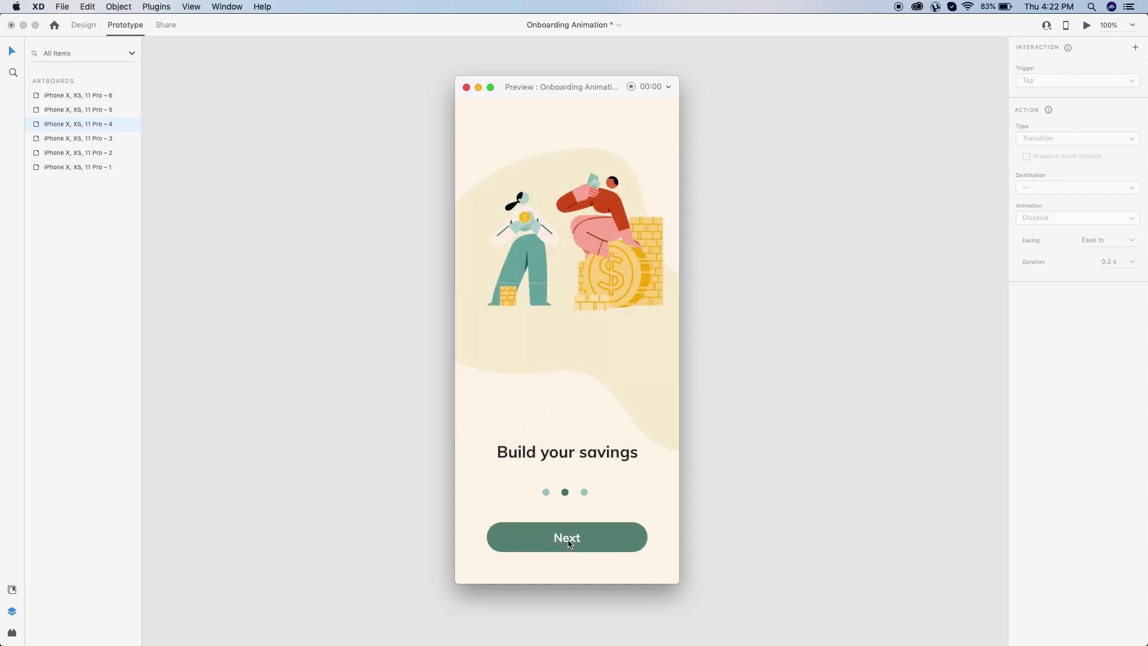
click(569, 542)
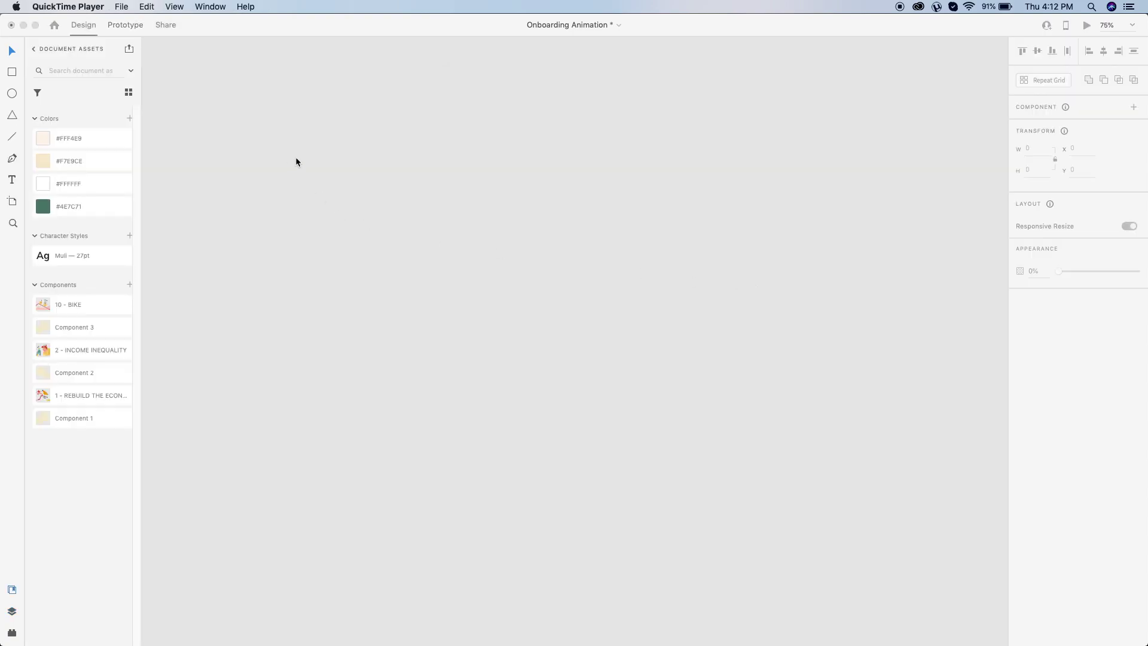
Step: Add a 375 × 812 iPhone X artboard on the empty canvas and fill it with the #FFF4E9 asset colour
click(296, 162)
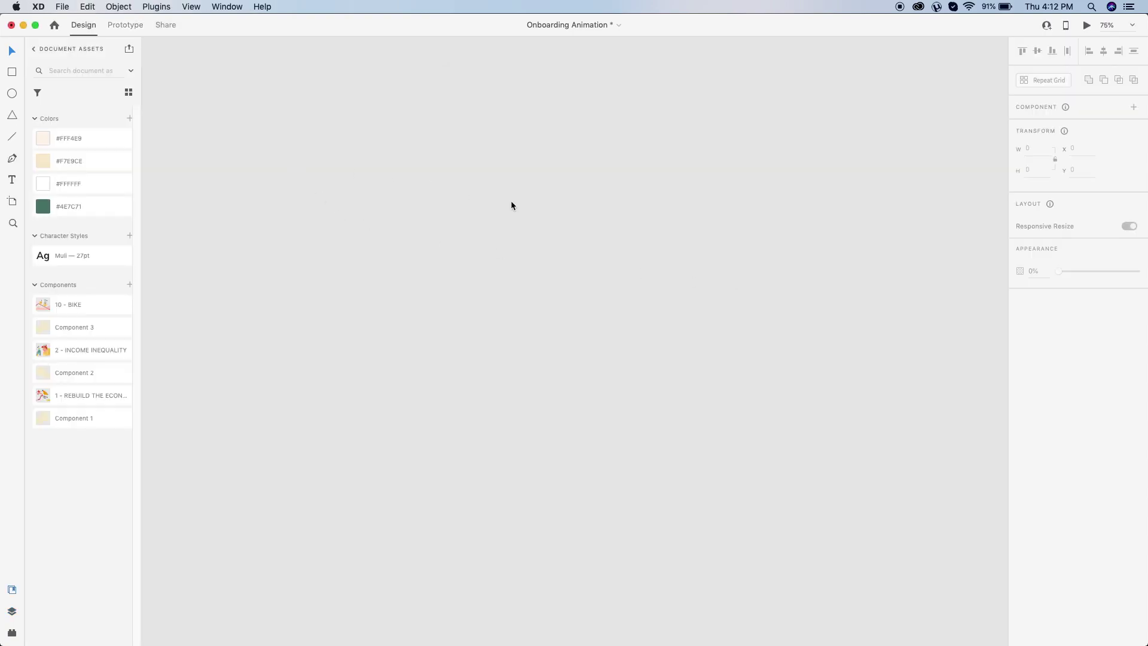
key(a)
click(1068, 72)
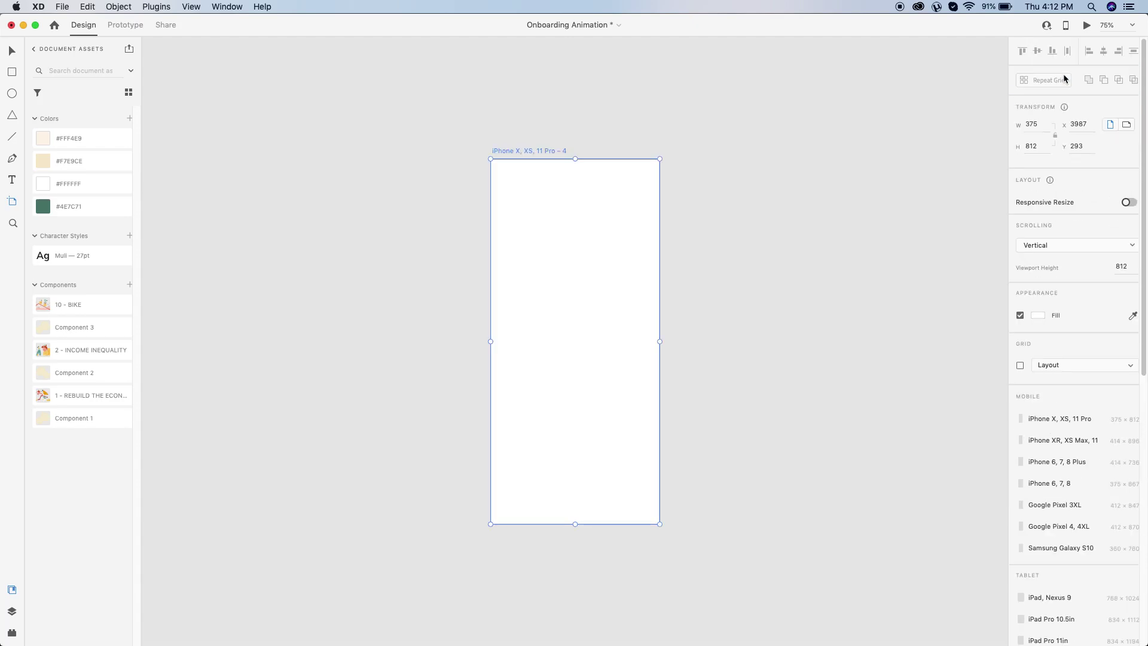
click(7, 54)
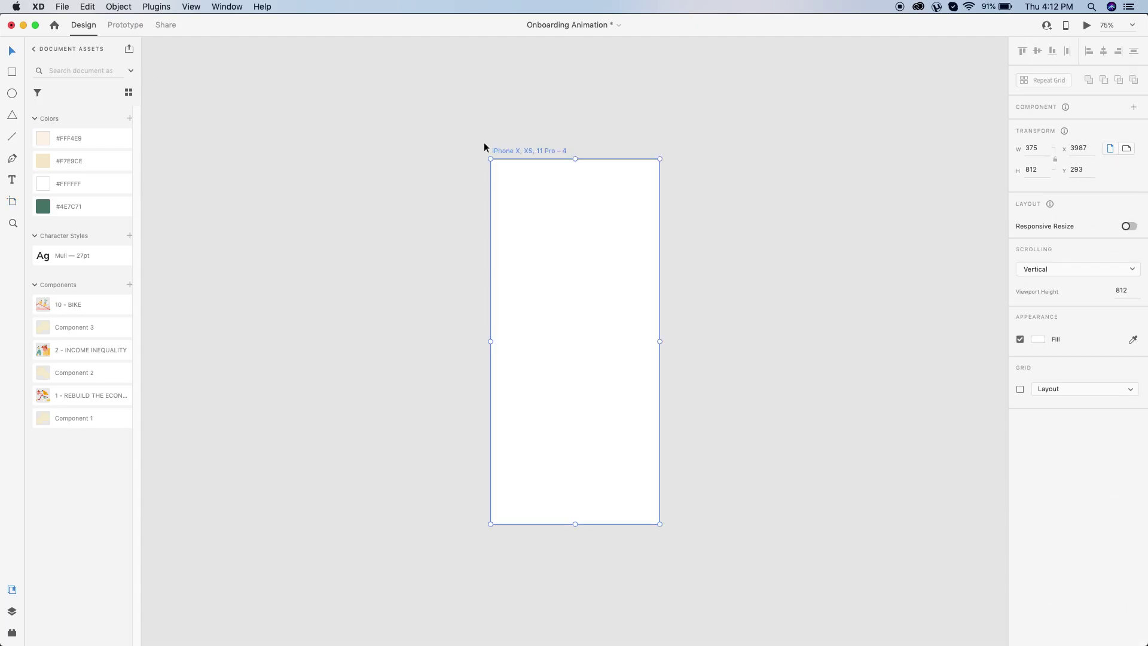
drag(496, 150, 384, 139)
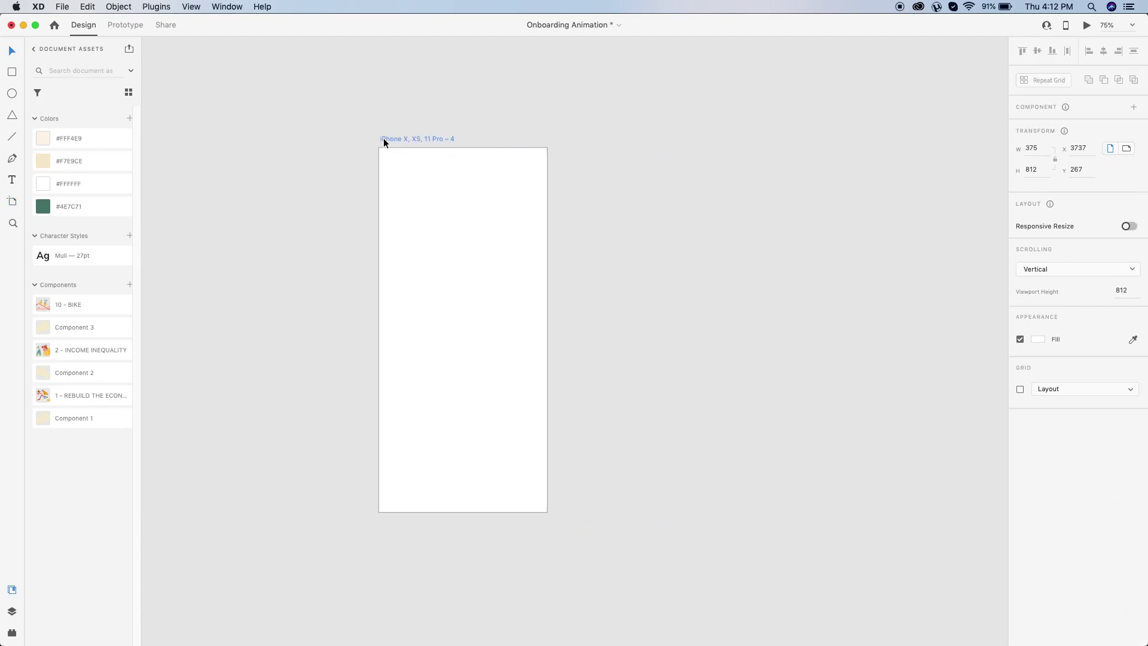
click(88, 143)
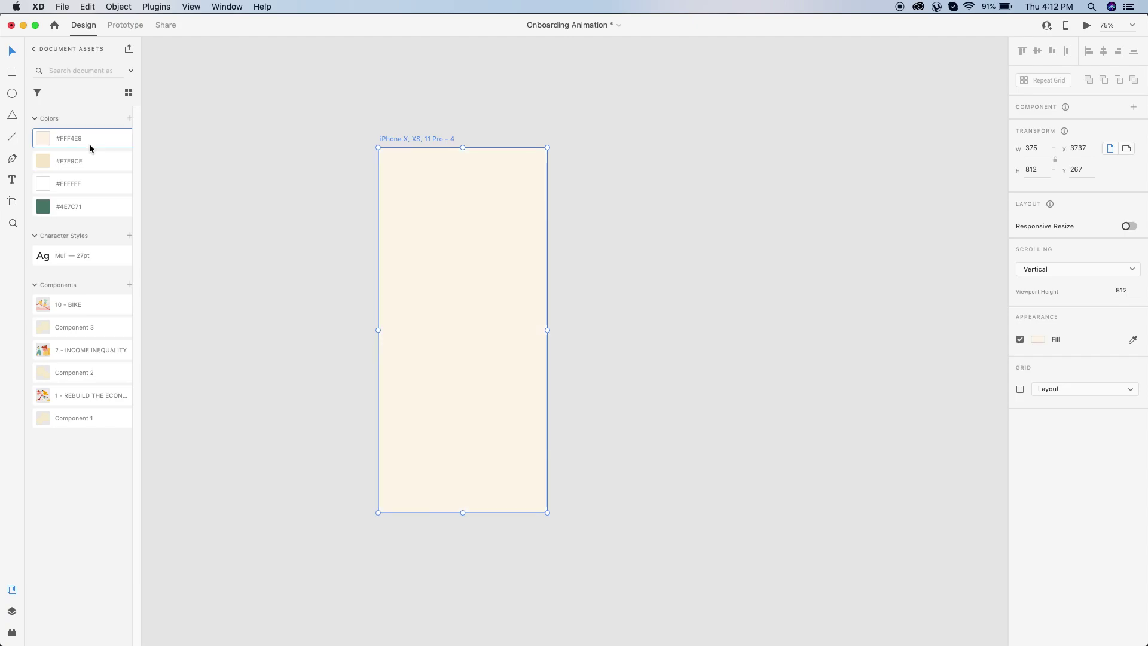
click(650, 368)
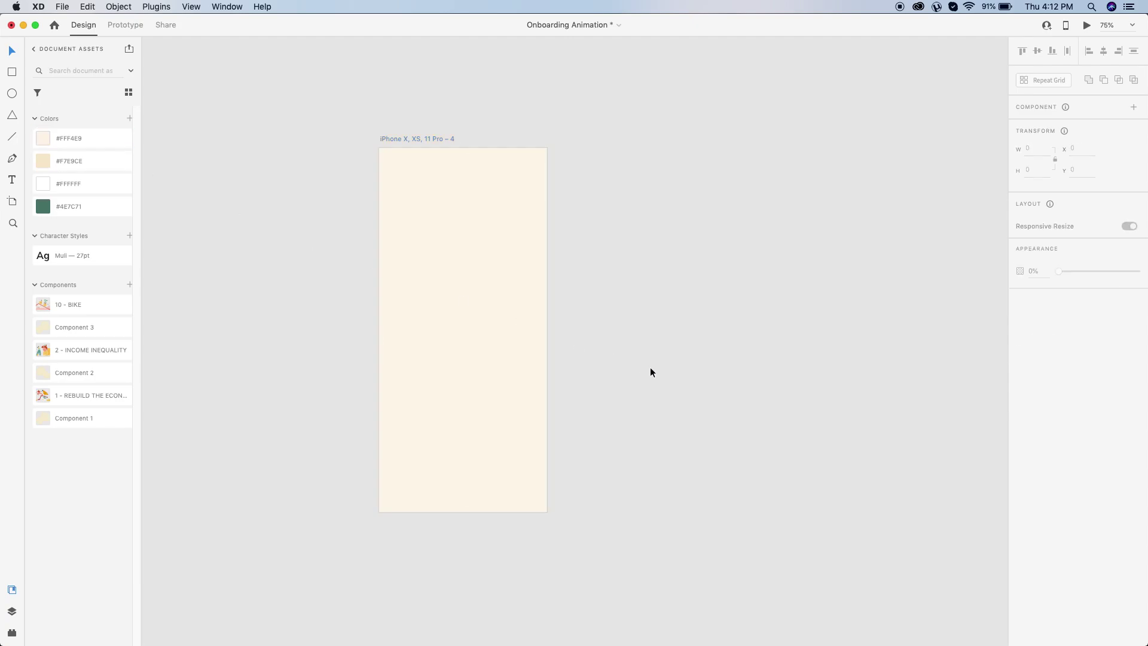
Step: Place Component 1 on the artboard as a background blob spanning its middle
click(428, 356)
drag(95, 421, 568, 395)
drag(497, 423, 392, 339)
click(630, 426)
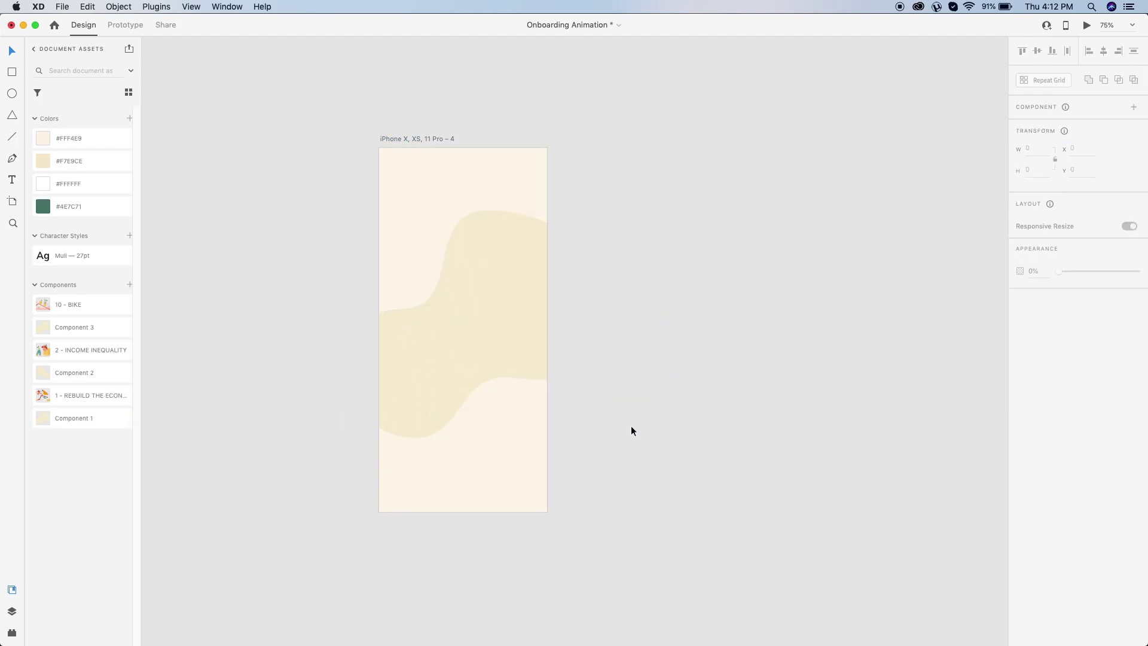
Step: Place the "1 - REBUILD THE ECON…" illustration component in the upper half of the artboard, over the blob
drag(66, 397, 260, 402)
click(454, 459)
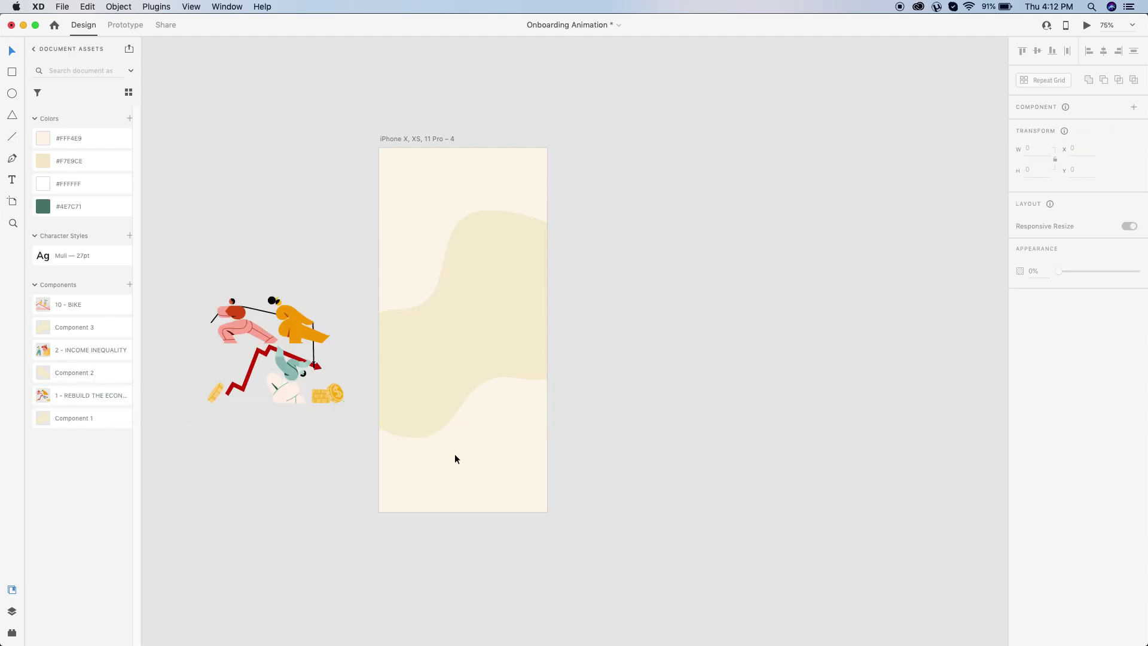
click(471, 345)
drag(290, 327, 476, 230)
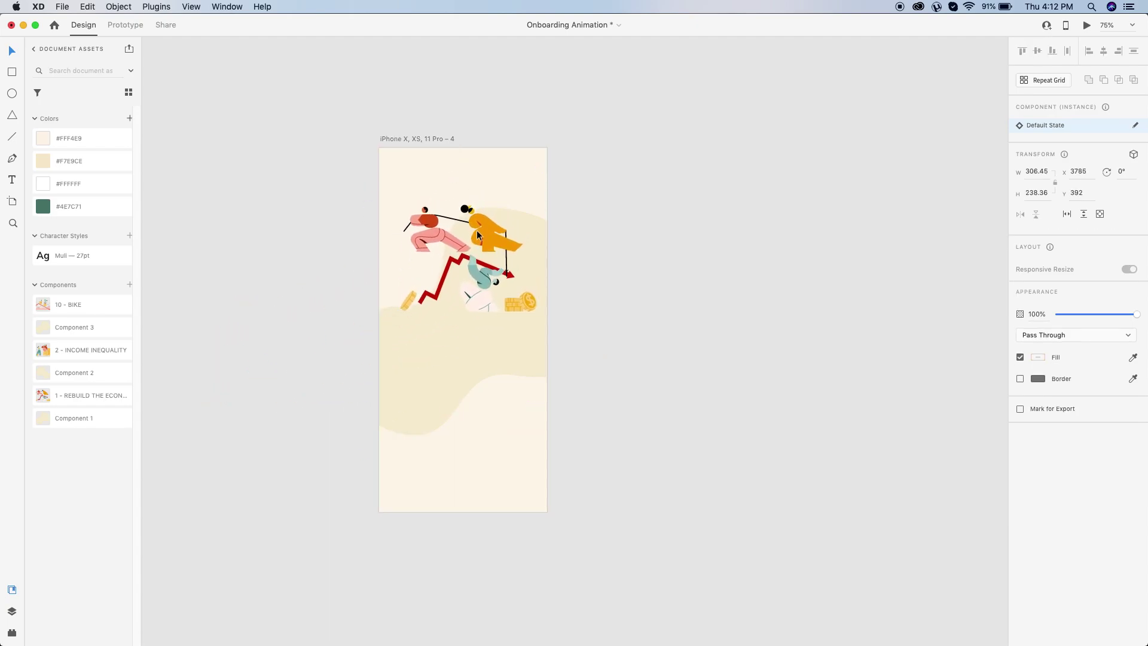
click(693, 410)
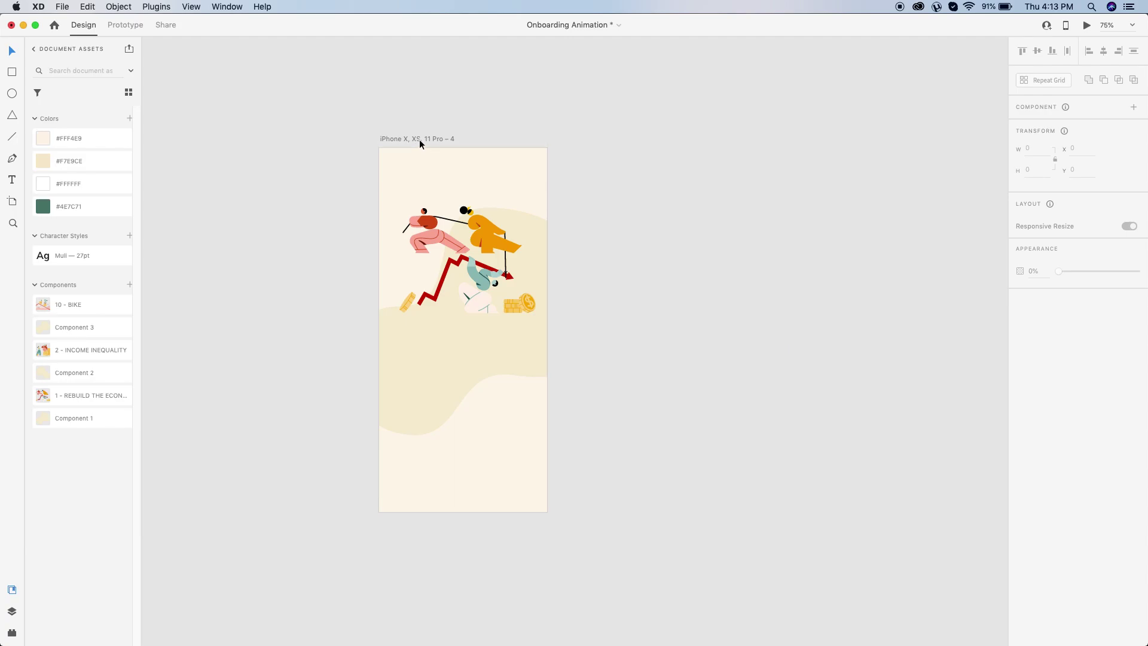
Step: Move the background blob slightly up behind the illustration
click(444, 362)
drag(444, 363, 445, 354)
click(309, 166)
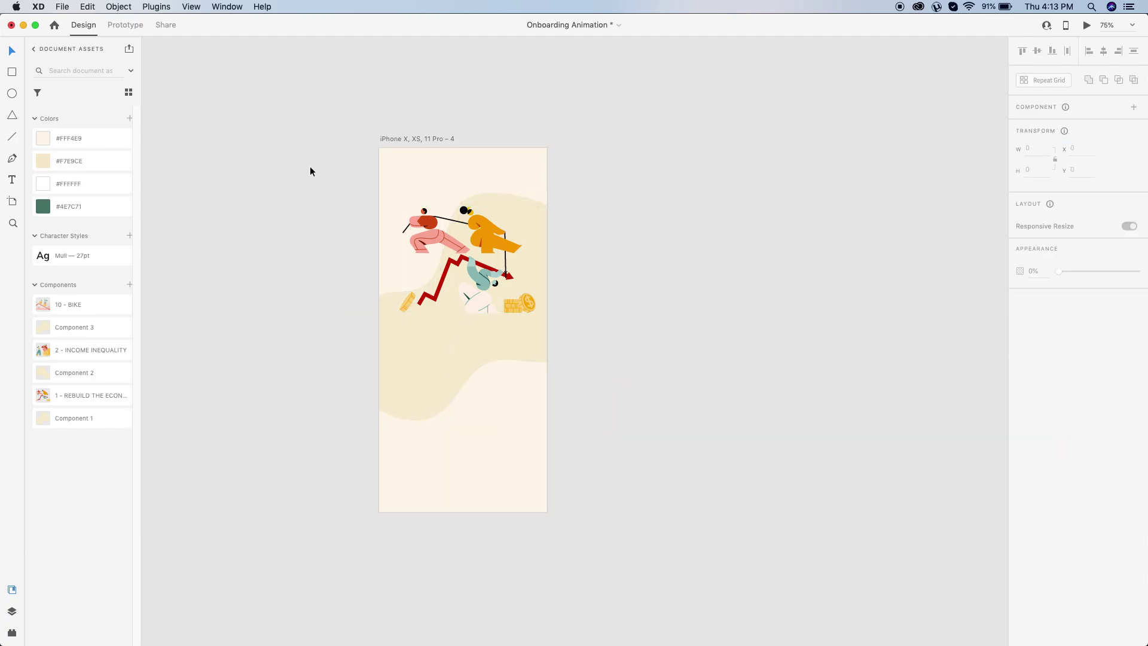
Step: Add the text "Let's get started" below the illustration and apply the Muli 27pt character style
drag(660, 401, 657, 382)
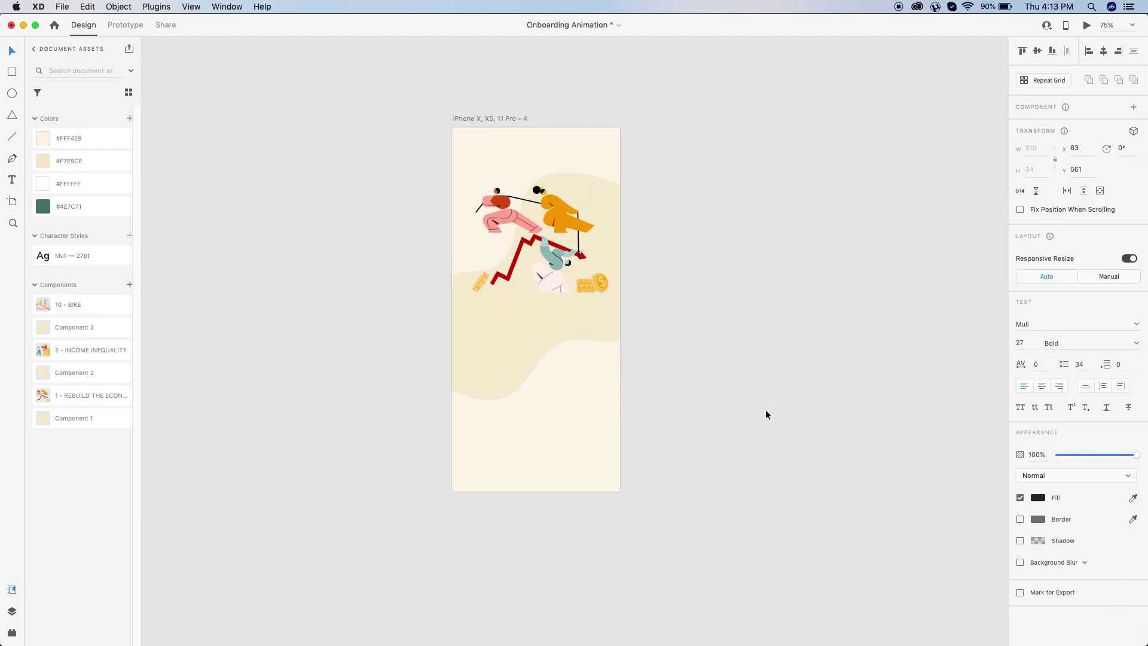
click(518, 408)
key(super+v)
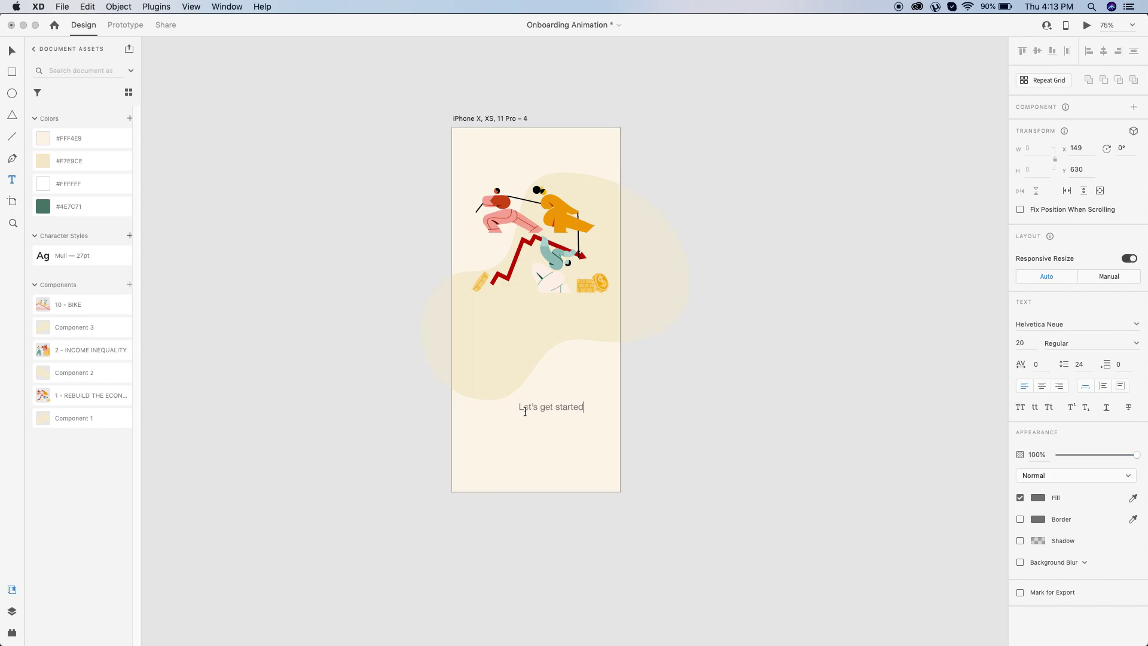
key(Escape)
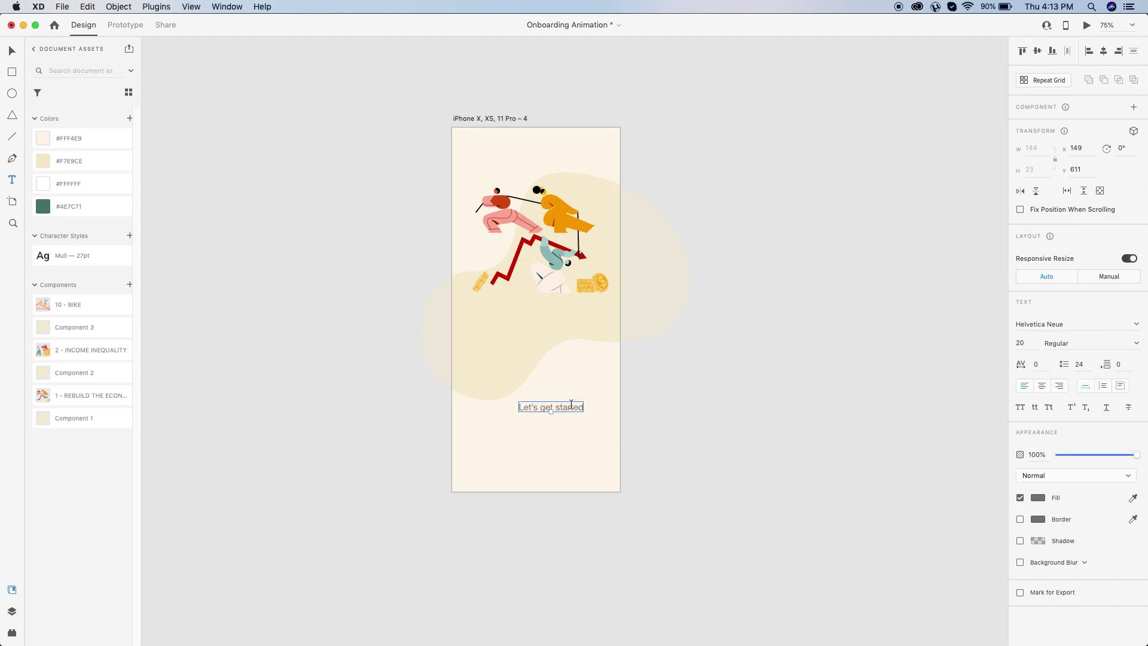
click(84, 257)
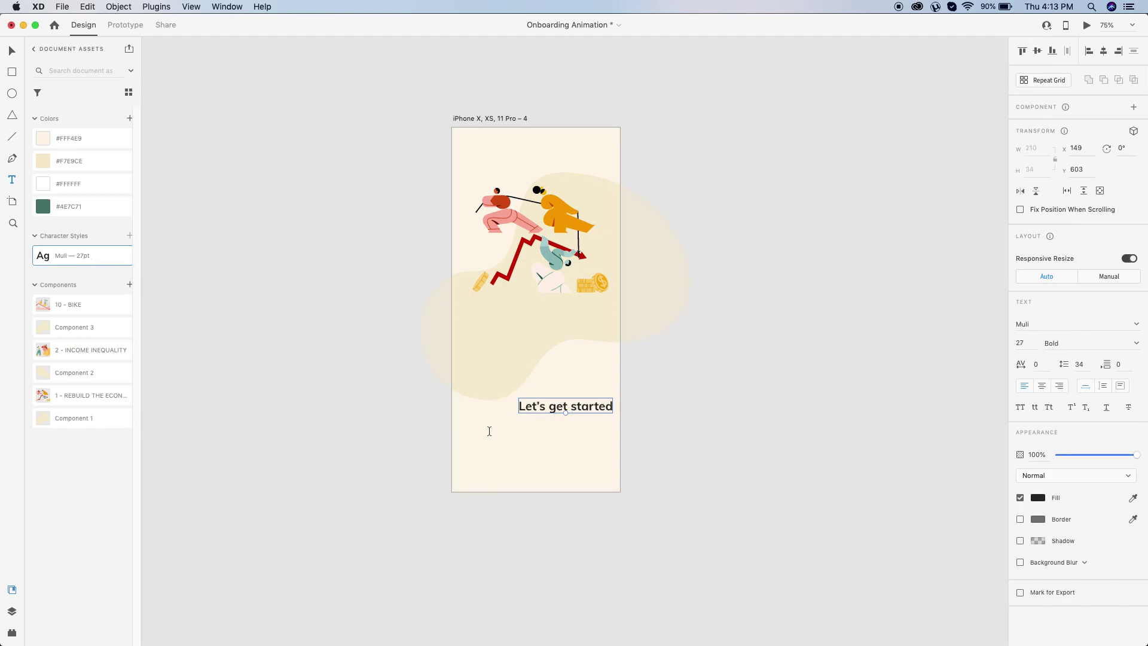
Step: Centre the "Let's get started" heading horizontally on the artboard, slightly higher than before
click(11, 53)
drag(564, 410, 540, 398)
click(701, 433)
Step: Duplicate the "iPhone X, XS, 11 Pro – 4" artboard beside the original
drag(707, 449, 602, 448)
drag(670, 402, 607, 404)
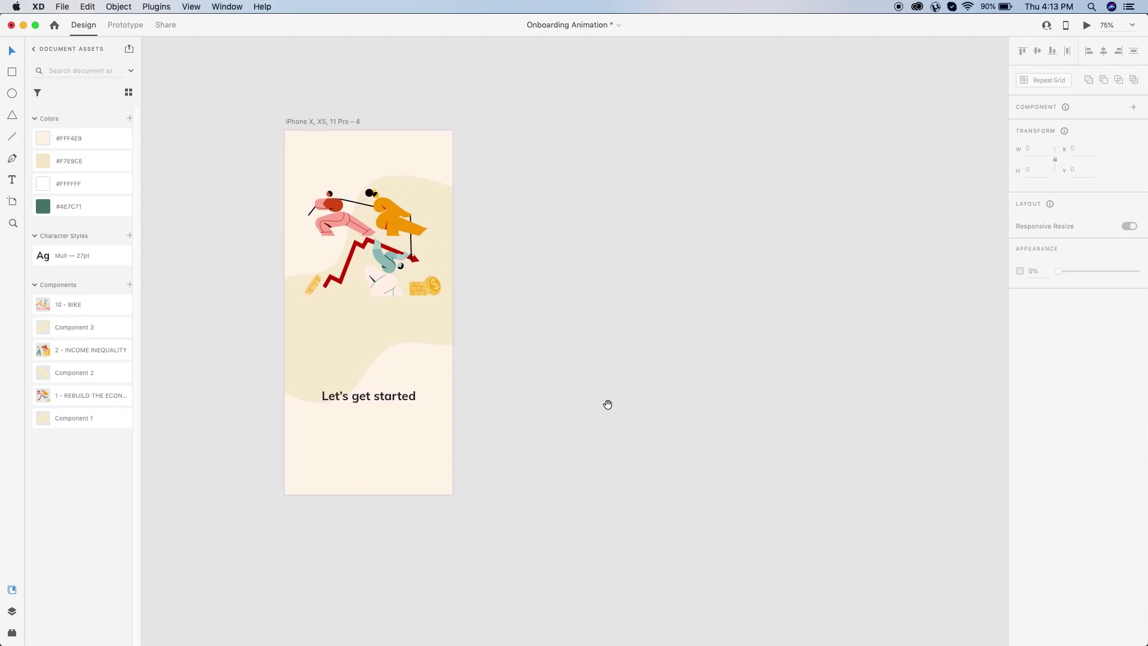
click(321, 123)
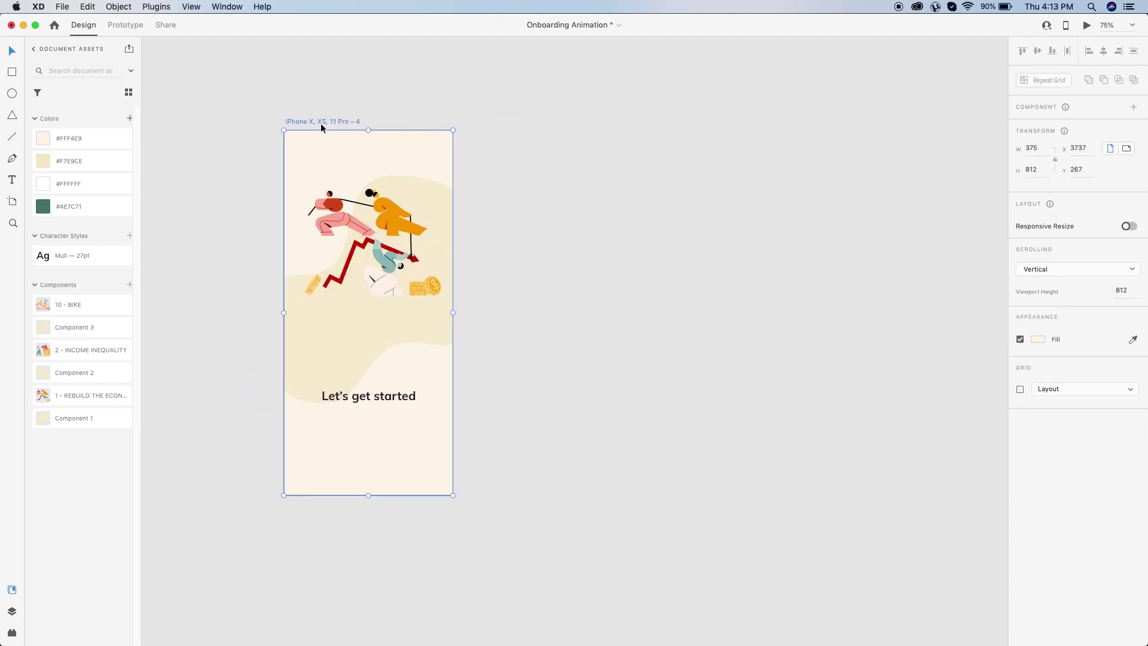
drag(321, 123, 562, 124)
click(740, 320)
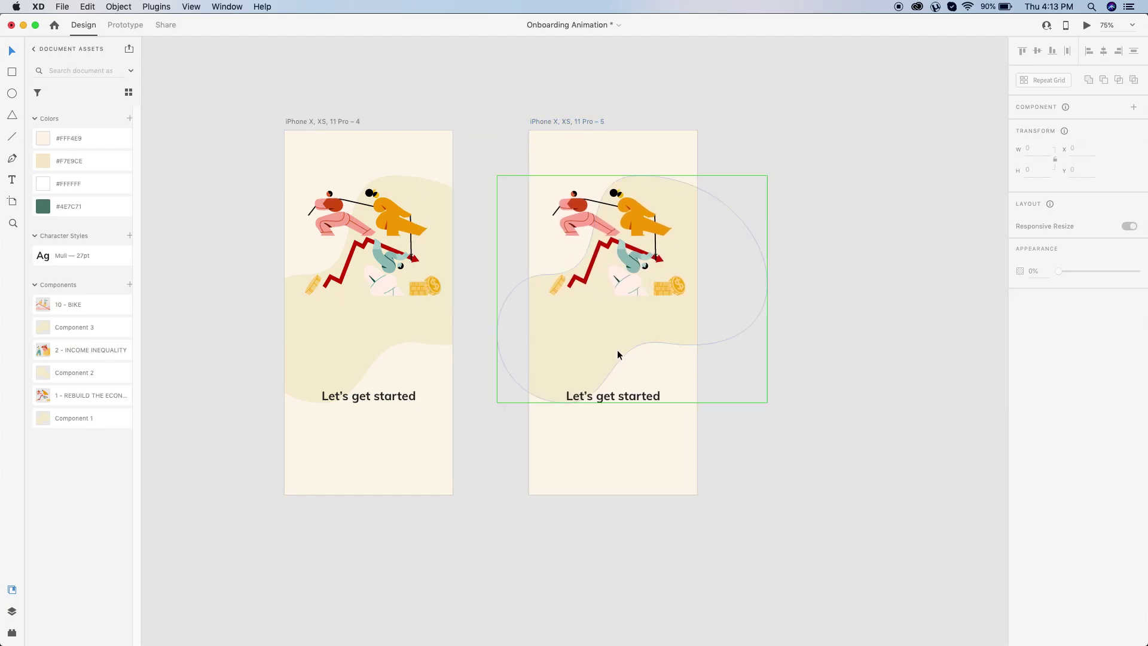
Step: Delete the background blob and the illustration from the duplicated artboard
click(587, 350)
key(Delete)
click(620, 274)
key(Delete)
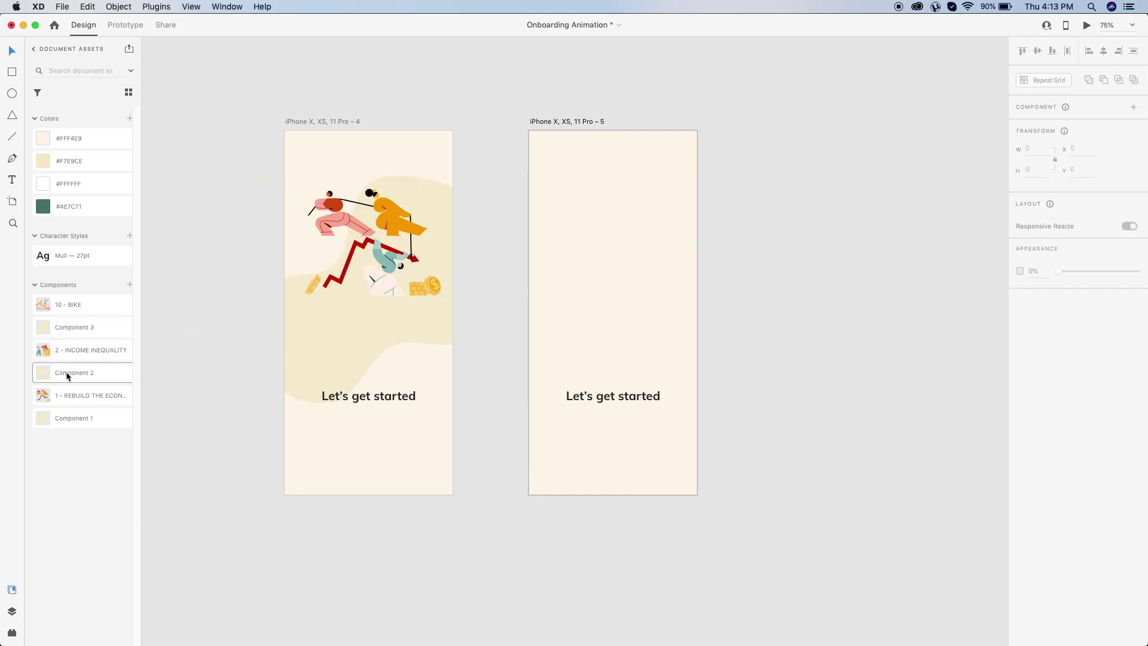
Step: Place Component 2 on the duplicated artboard as the background blob behind its upper half
drag(67, 376, 591, 319)
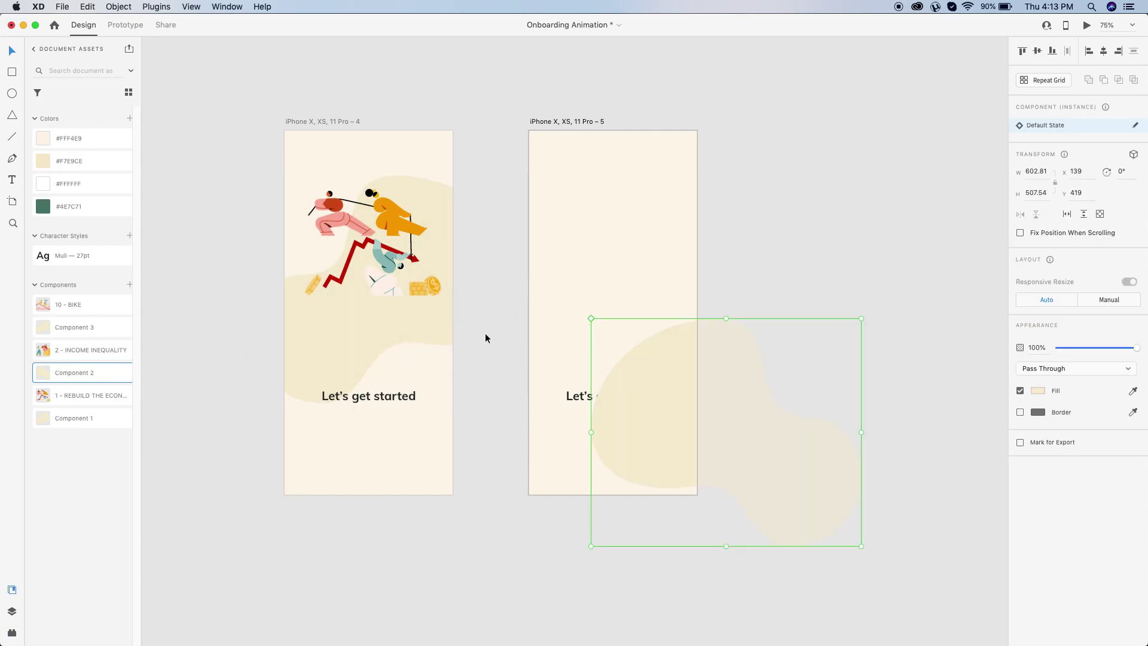
drag(653, 417, 566, 257)
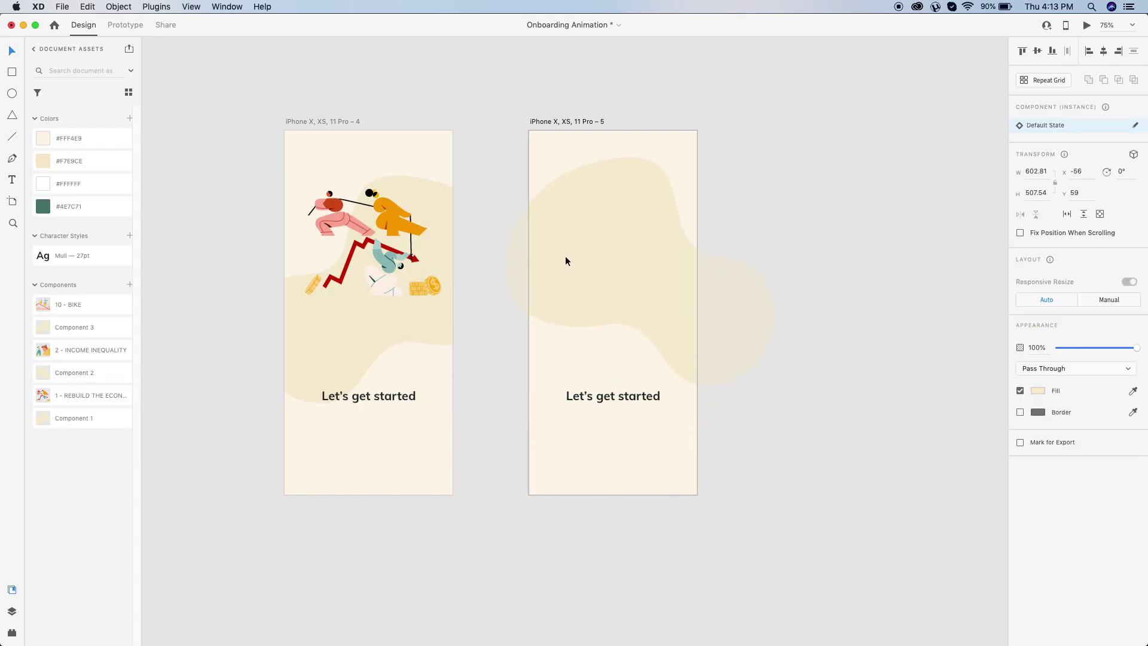
click(805, 458)
Step: Move the duplicated artboard closer to the first one and shift its background blob slightly down
drag(554, 121, 504, 124)
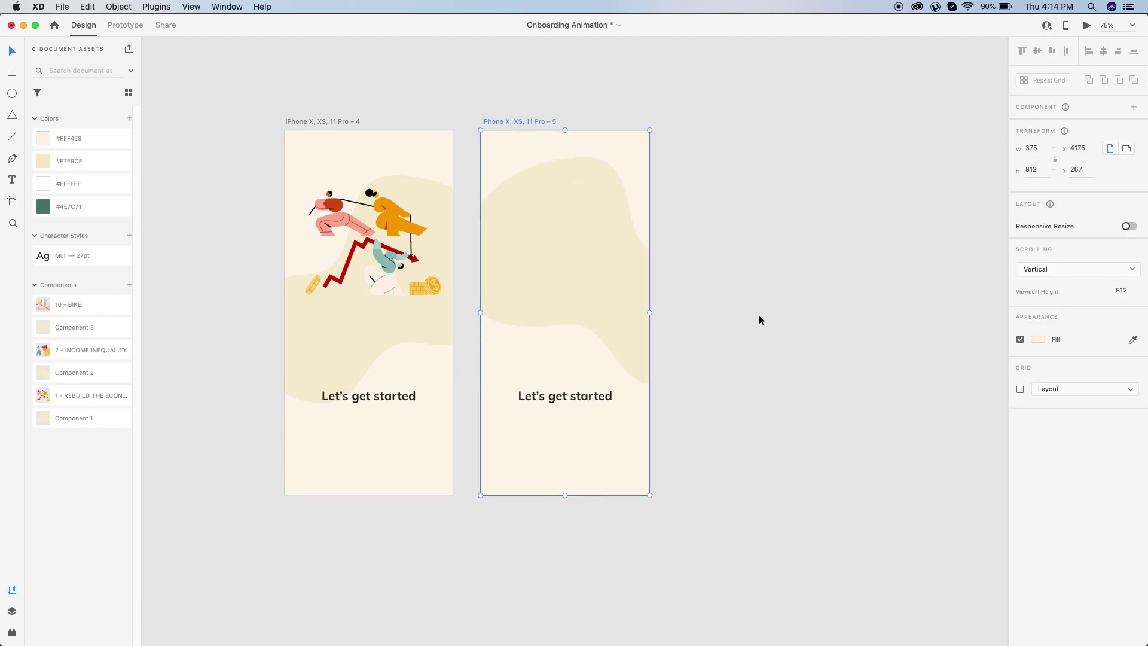
click(585, 287)
drag(583, 285, 584, 293)
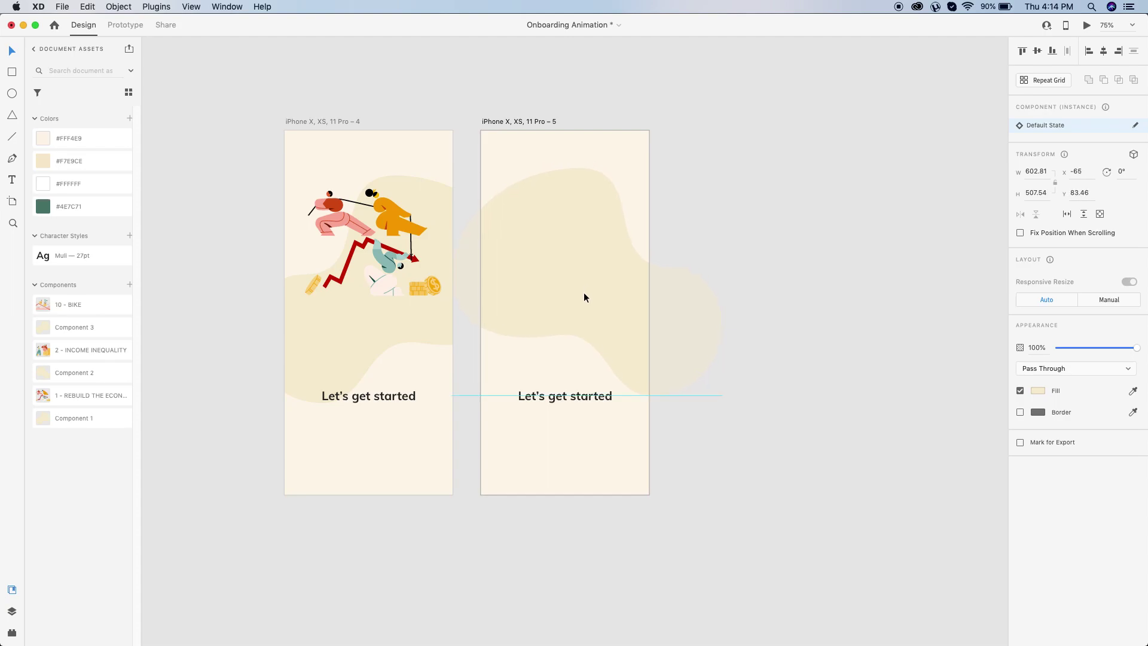
click(793, 359)
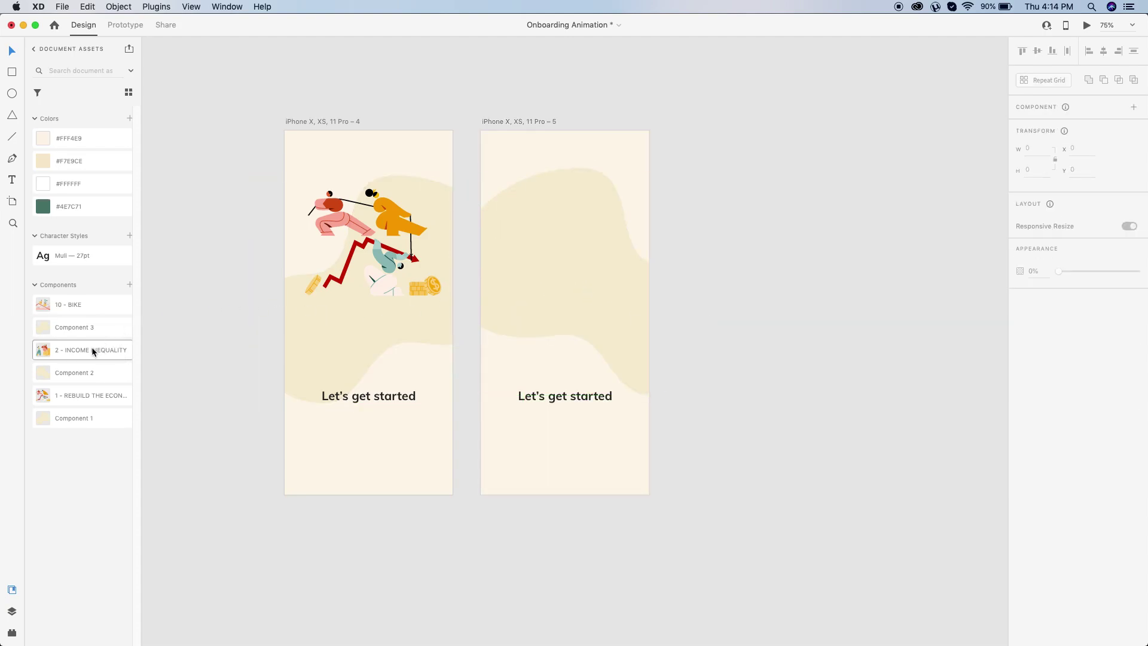
Step: Place the "2 - INCOME INEQUALITY" illustration component over the blob on the duplicated artboard
click(49, 356)
drag(47, 354, 723, 170)
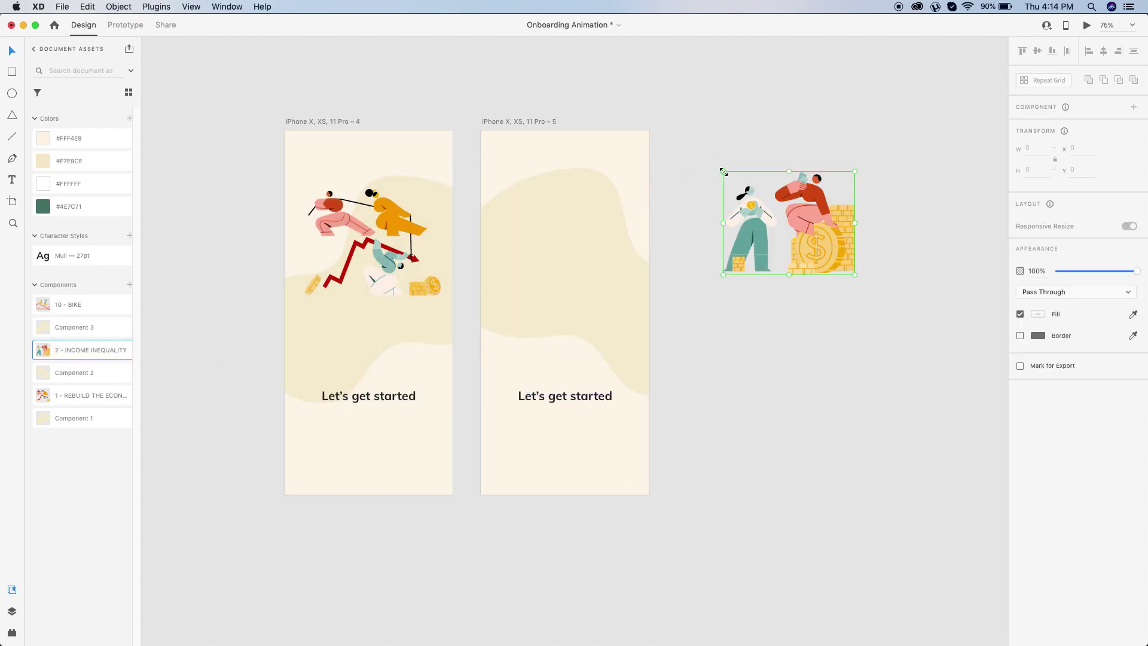
drag(811, 212, 591, 219)
click(791, 428)
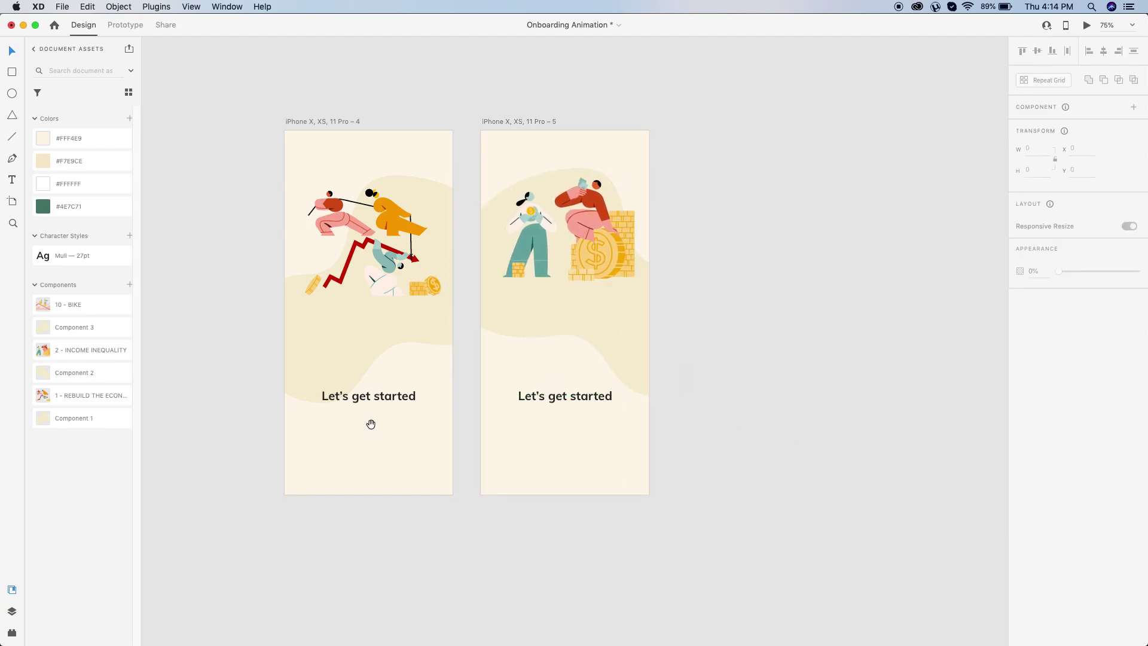
Step: Copy the heading text "Build your savings" from the "iPhone X, XS, 11 Pro – 2" artboard
drag(218, 430, 848, 436)
drag(336, 131, 495, 335)
click(495, 339)
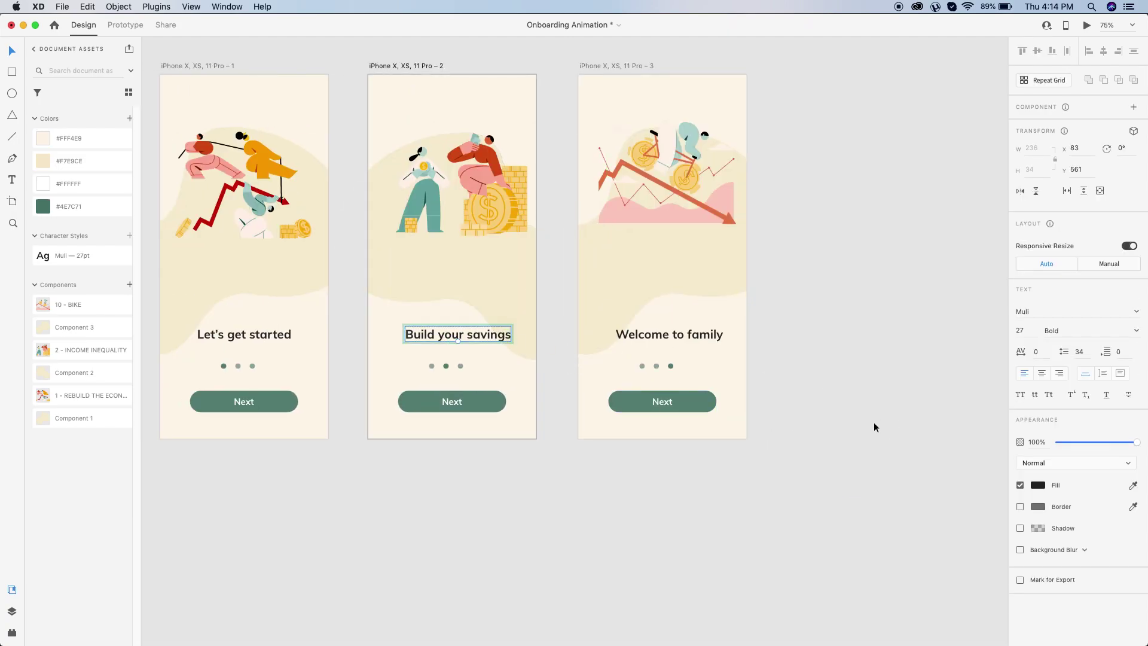
double_click(483, 336)
key(super+c)
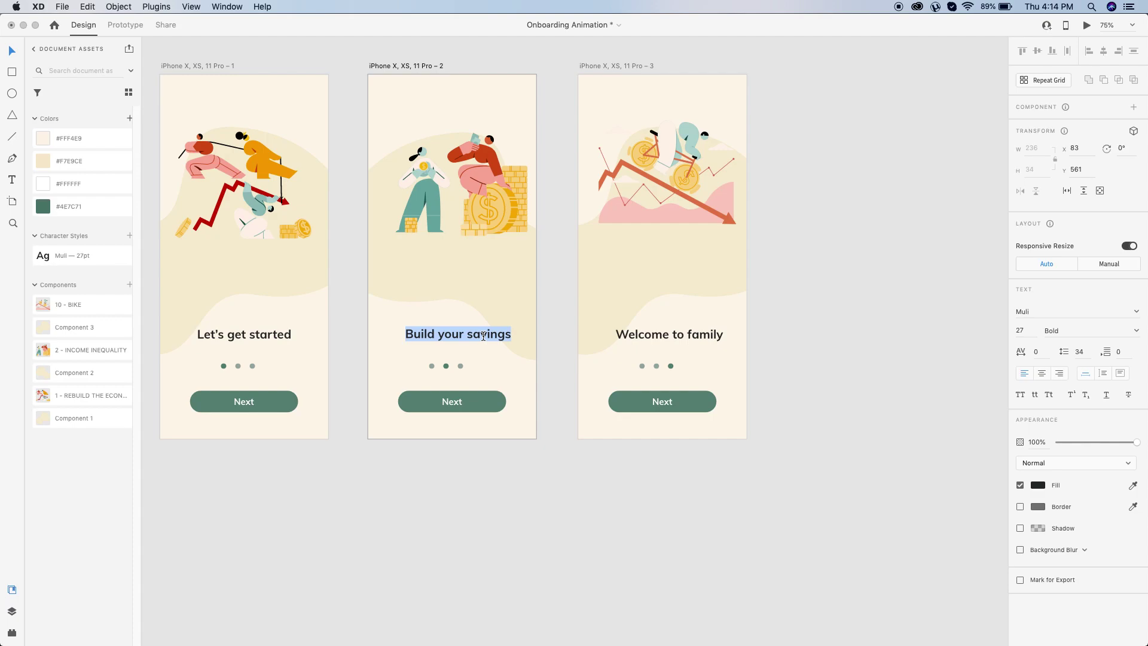
key(Escape)
Step: Replace the heading on the "iPhone X, XS, 11 Pro – 5" artboard with the copied text "Build your savings"
scroll(837, 455, right, 10)
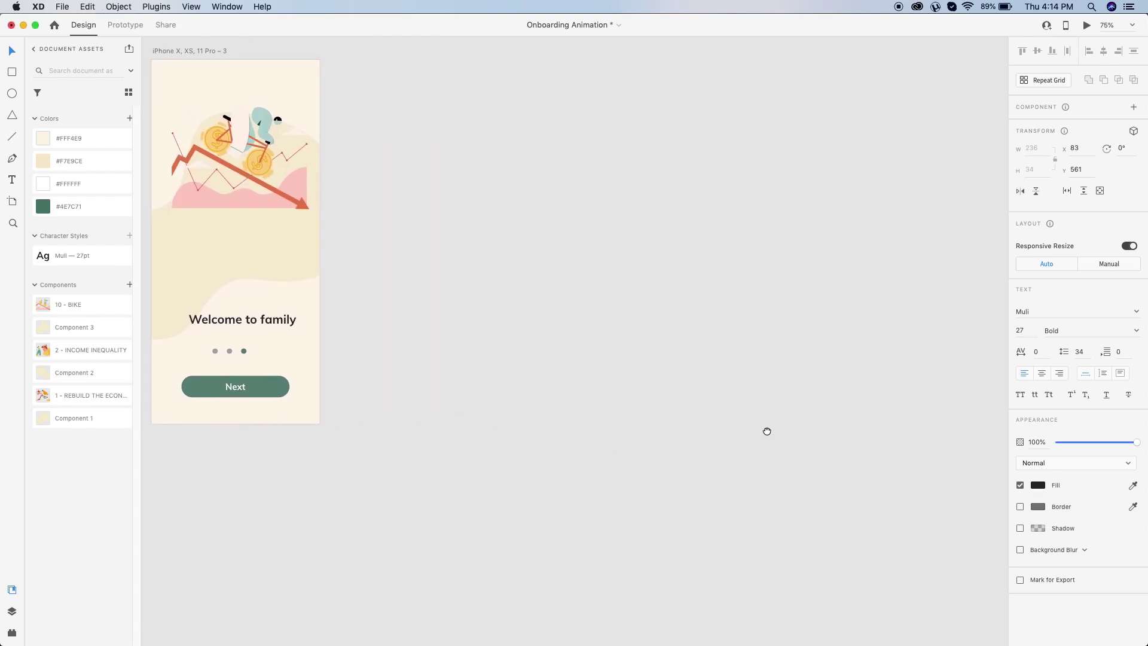
scroll(767, 431, right, 15)
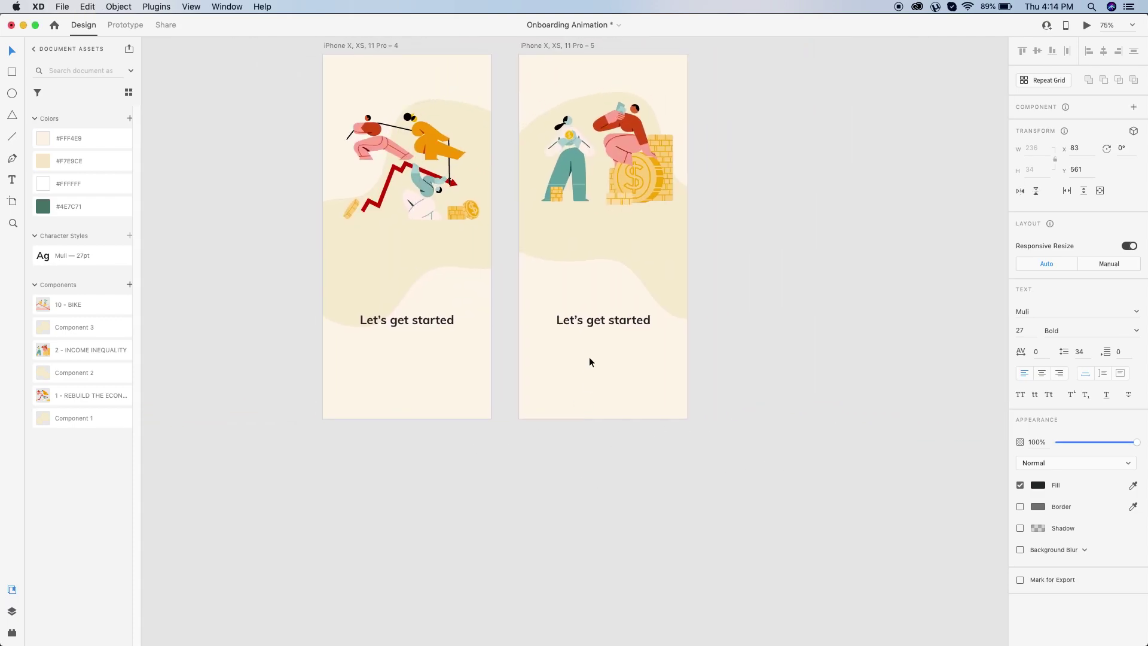
double_click(583, 319)
key(super+v)
key(Escape)
click(425, 324)
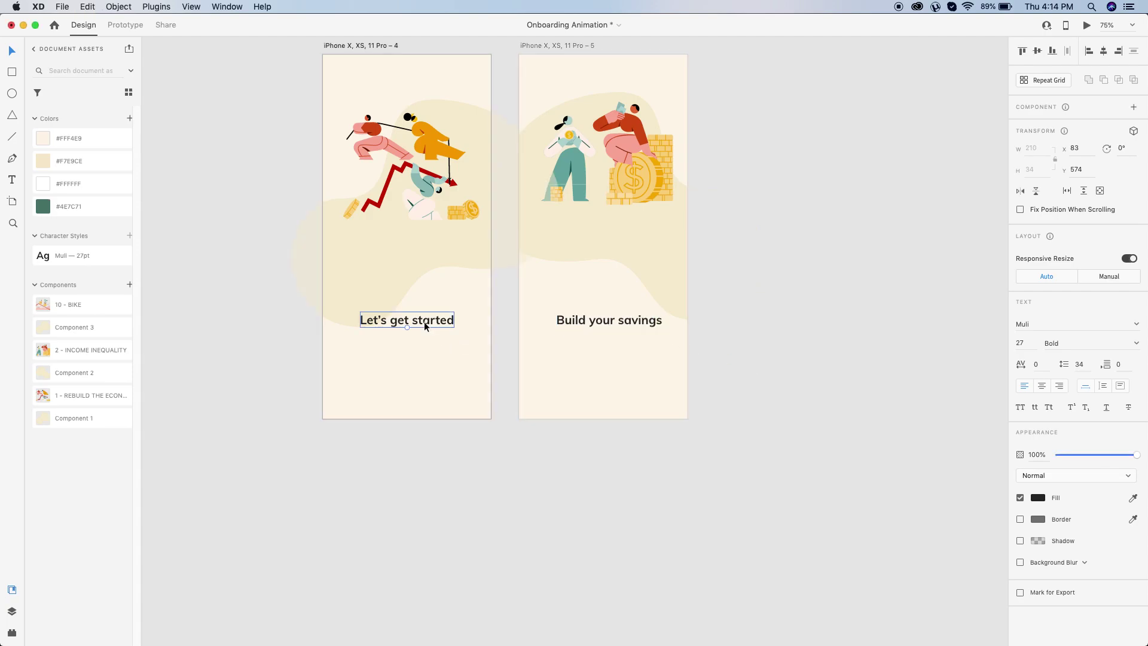
click(605, 322)
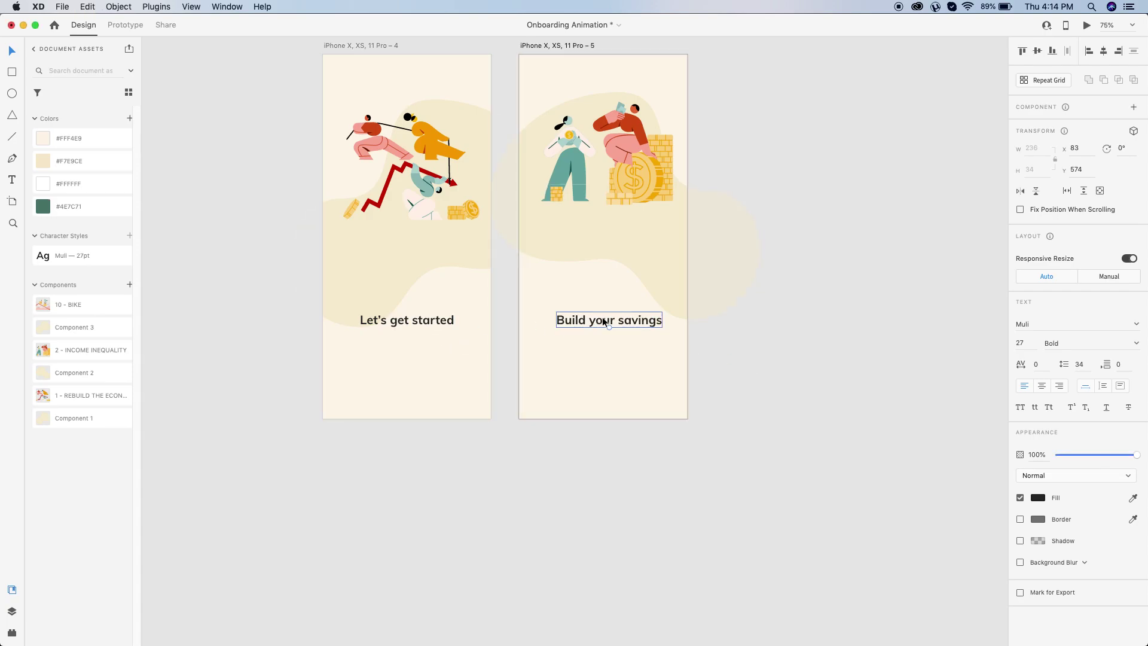
click(753, 388)
Step: Duplicate the "iPhone X, XS, 11 Pro – 5" artboard beside the original as a third screen
drag(797, 346, 636, 406)
click(417, 106)
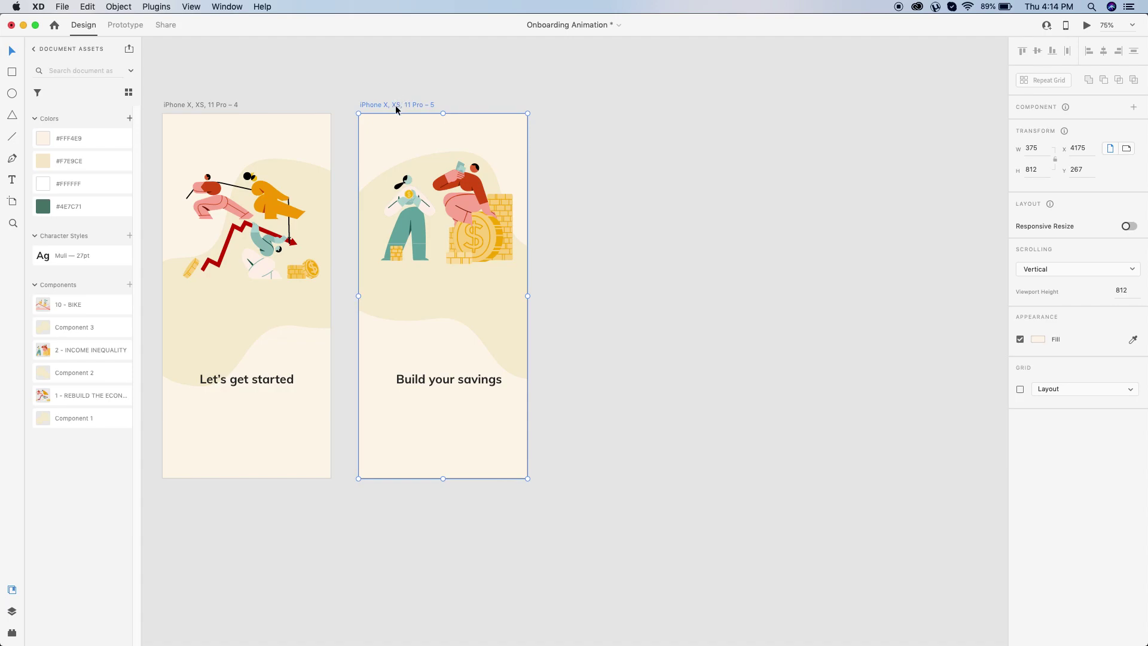
drag(420, 114, 634, 120)
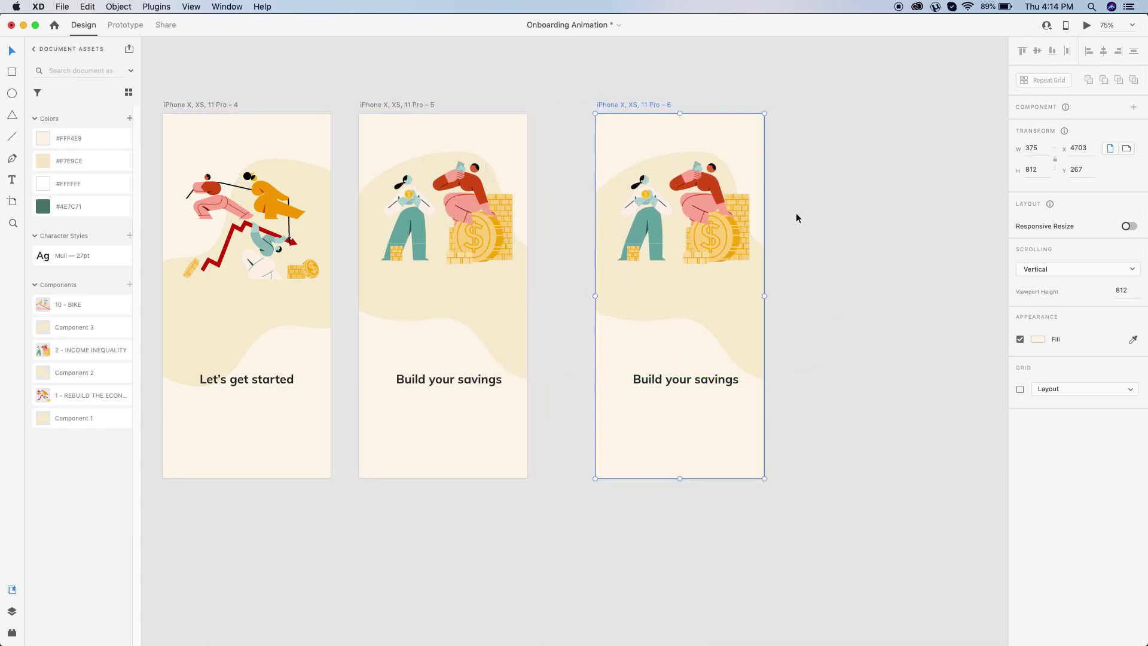
click(840, 250)
Step: Delete the blob background and the income inequality illustration from the "iPhone X, XS, 11 Pro – 6" artboard
drag(861, 336, 836, 326)
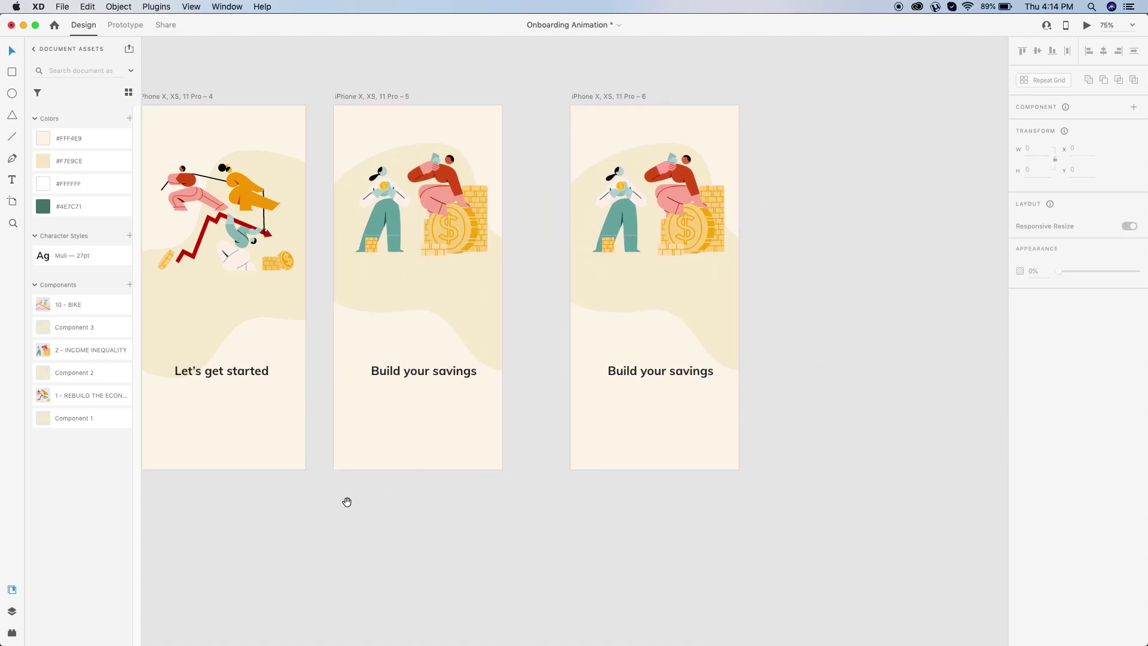
drag(309, 484, 315, 487)
click(658, 218)
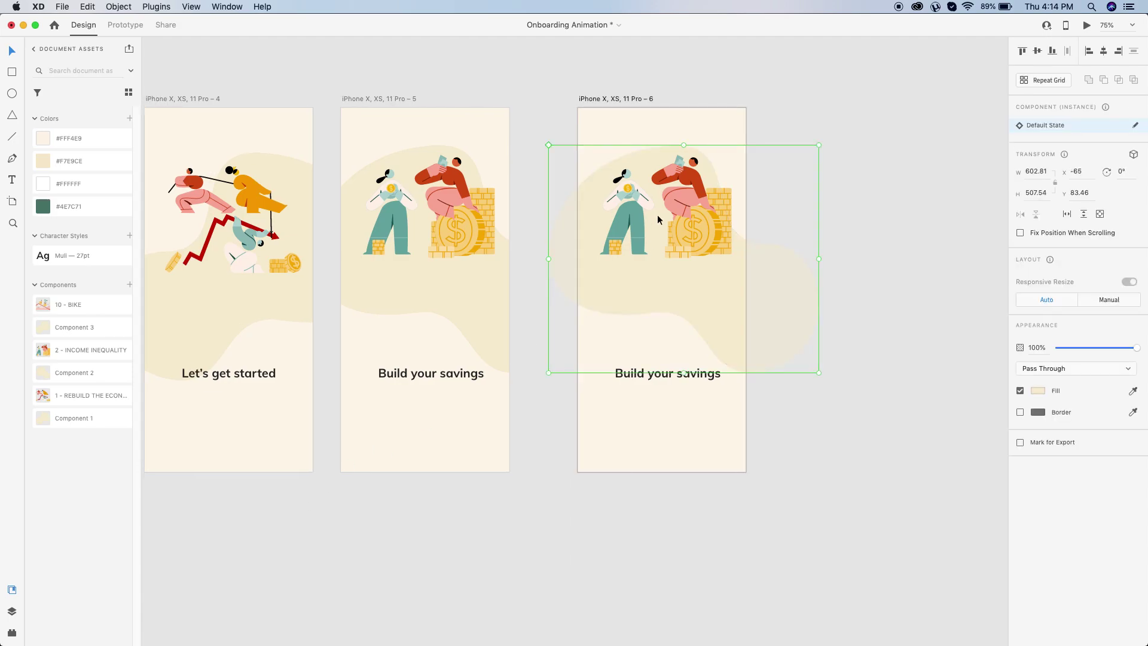
key(Delete)
click(701, 224)
key(Delete)
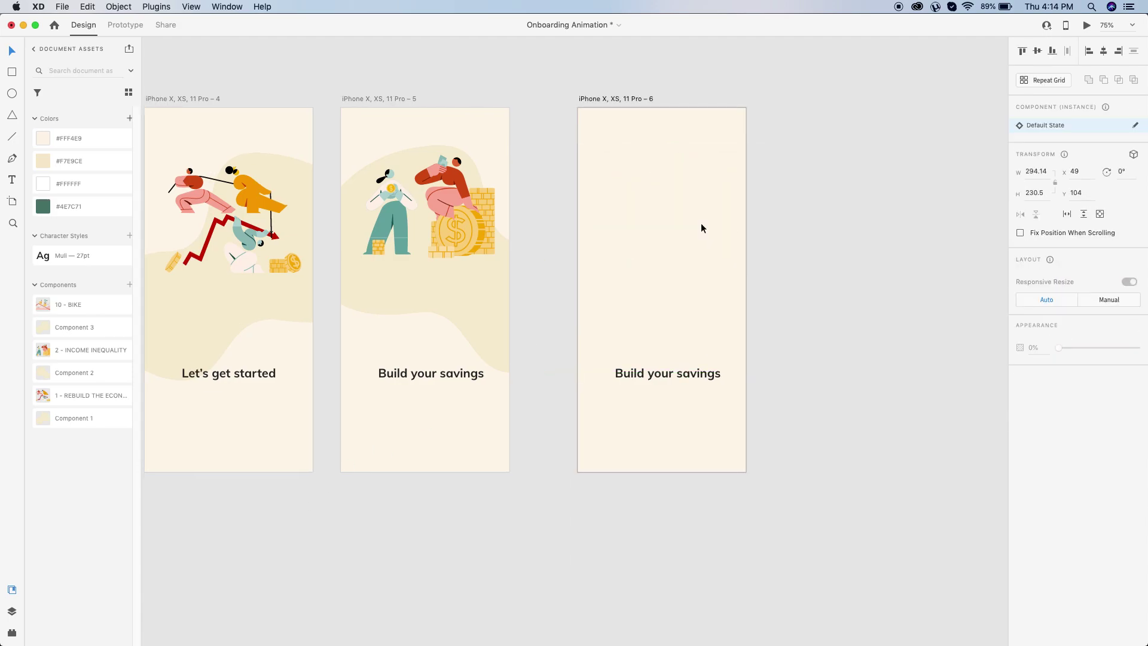
Step: Place the Component 3 blob on the "iPhone X, XS, 11 Pro – 6" artboard, behind the upper area above the heading
drag(62, 328, 641, 233)
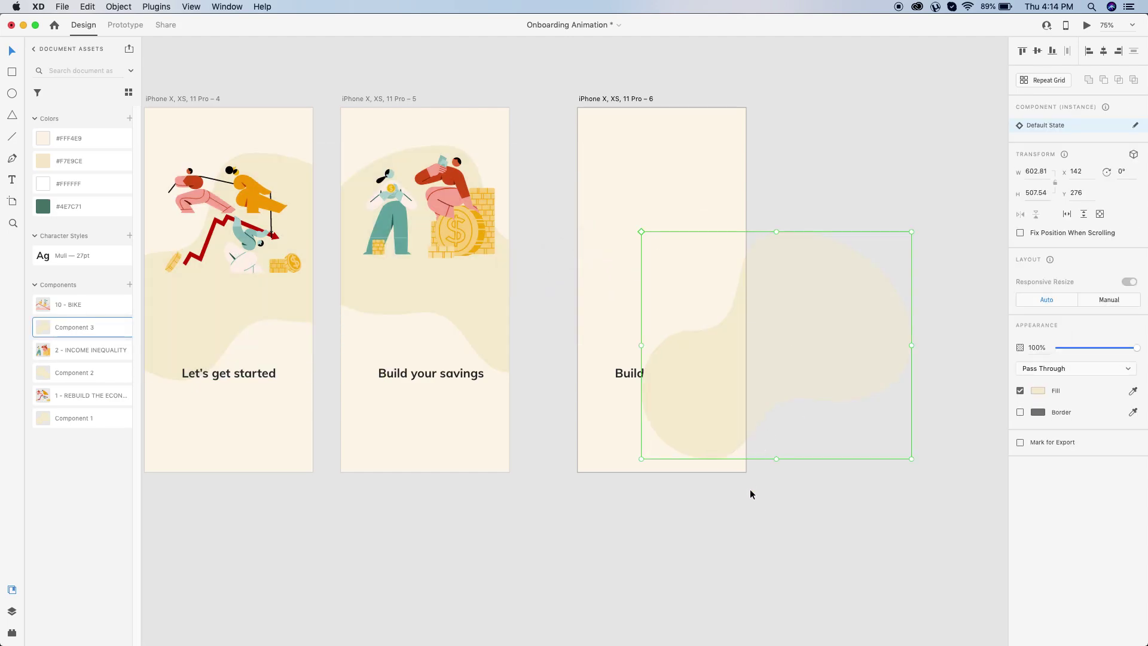
drag(676, 349, 613, 290)
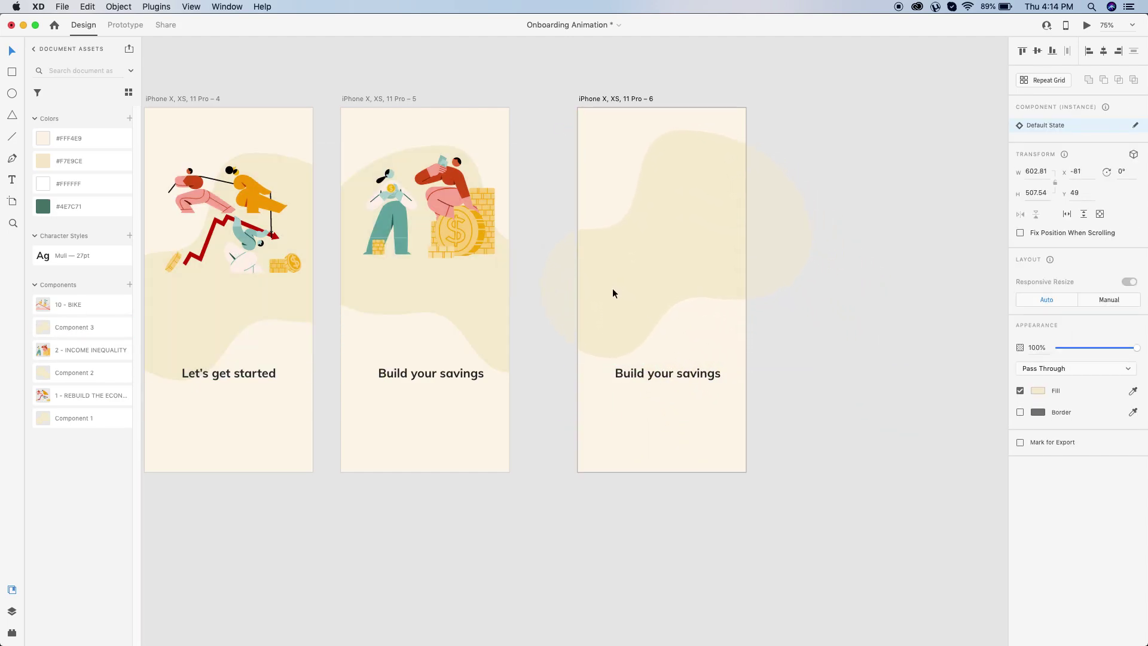
click(766, 488)
Step: Move the "iPhone X, XS, 11 Pro – 6" artboard closer to its neighbour and shift its blob slightly down
drag(594, 100, 557, 102)
click(638, 259)
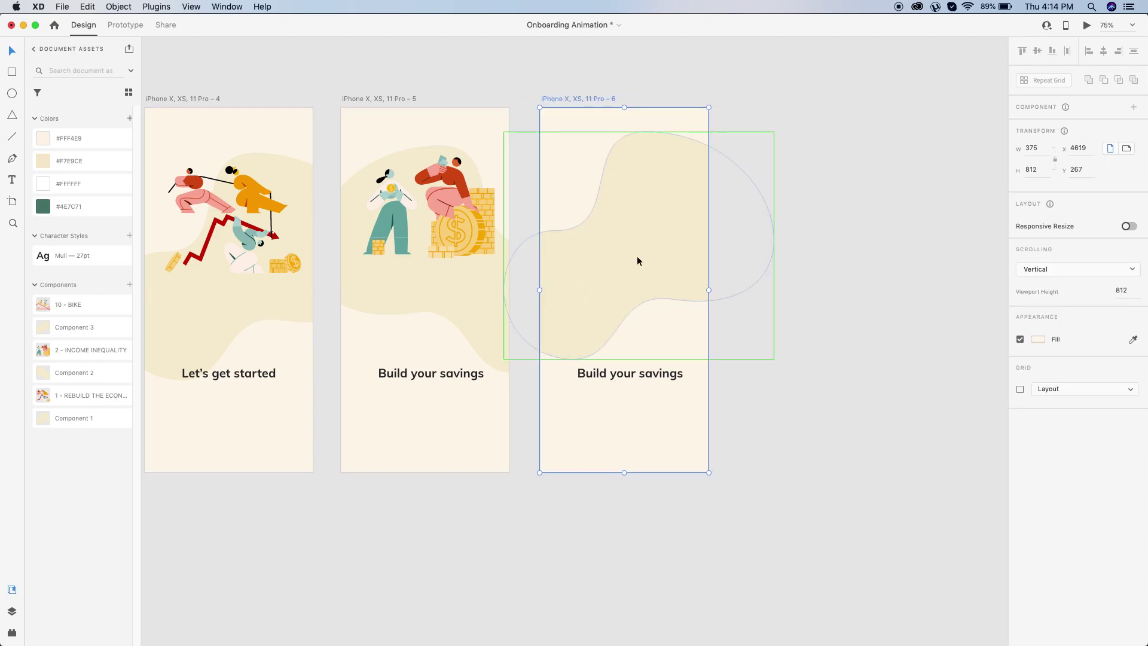
drag(637, 259, 636, 260)
click(790, 352)
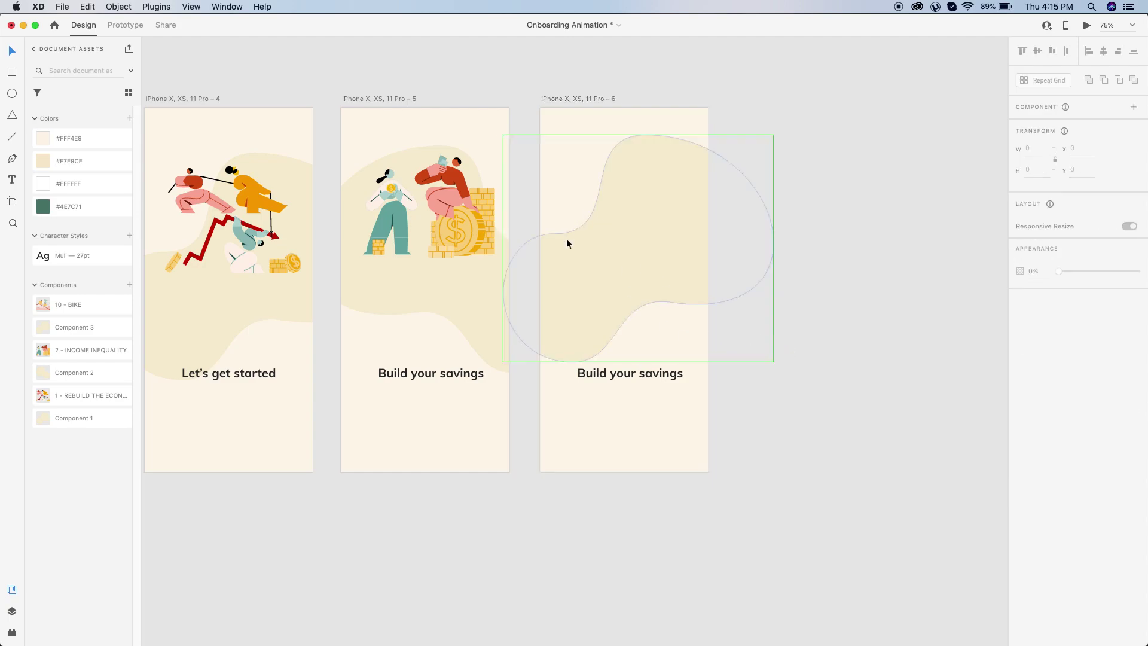
Step: Place the "10 - BIKE" illustration component over the blob on the "iPhone X, XS, 11 Pro – 6" artboard
drag(47, 310, 795, 264)
click(838, 398)
drag(852, 295, 611, 189)
drag(618, 343, 746, 355)
click(652, 537)
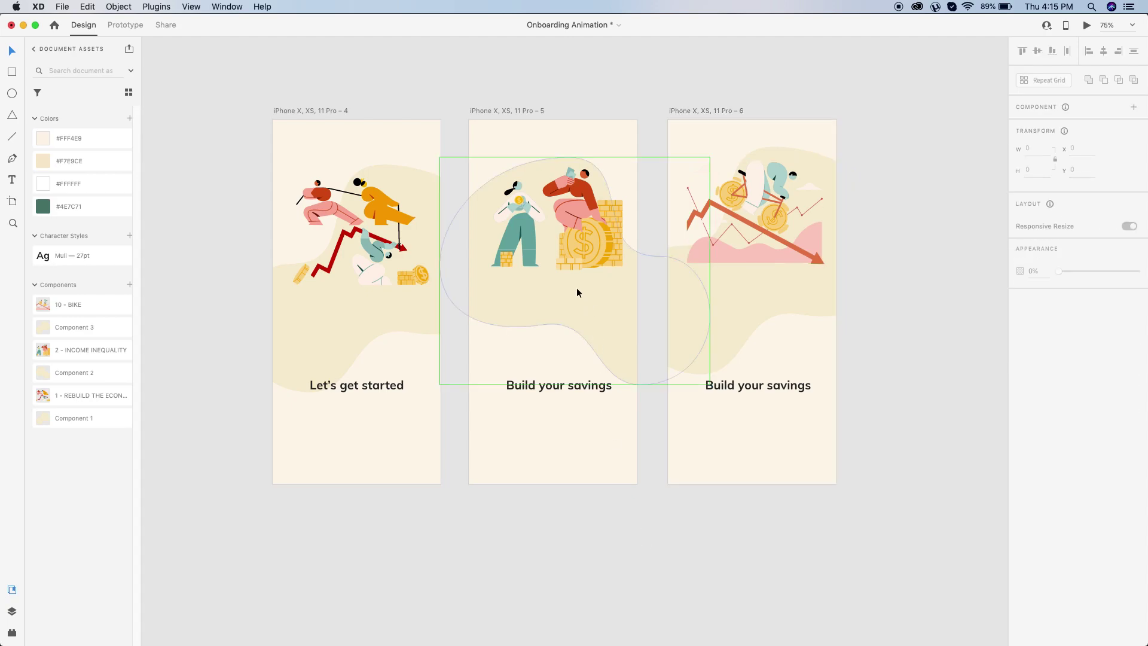
Step: Lower the illustrations slightly on the second and third artboards so they sit deeper in their blobs
drag(569, 246, 569, 258)
click(774, 230)
drag(768, 222, 769, 237)
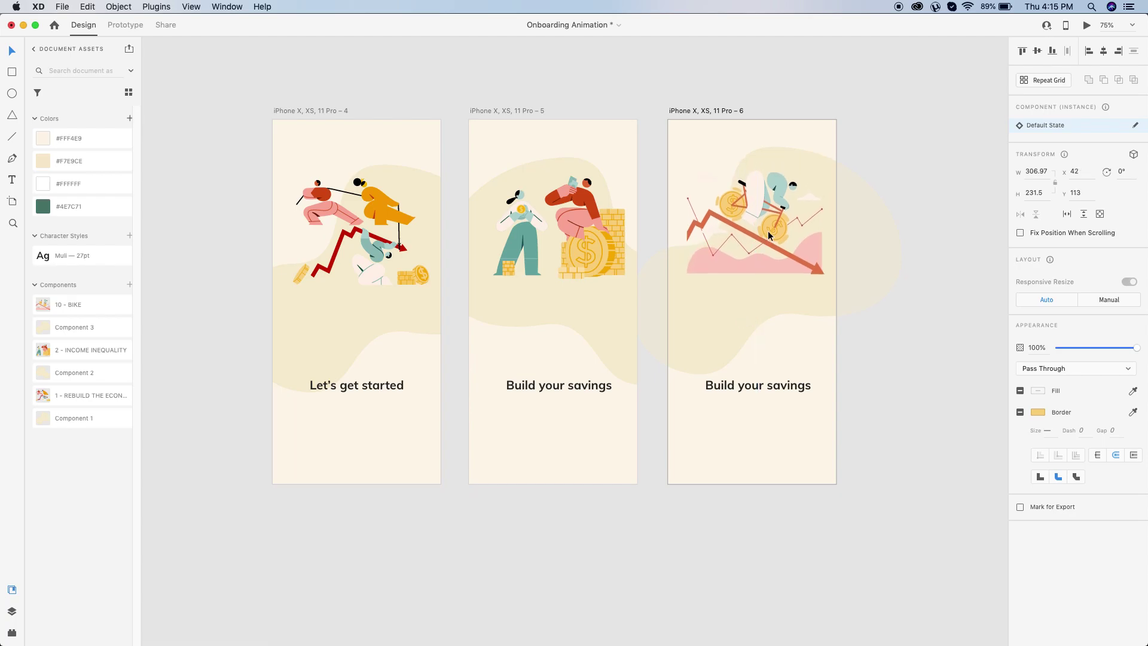
click(914, 440)
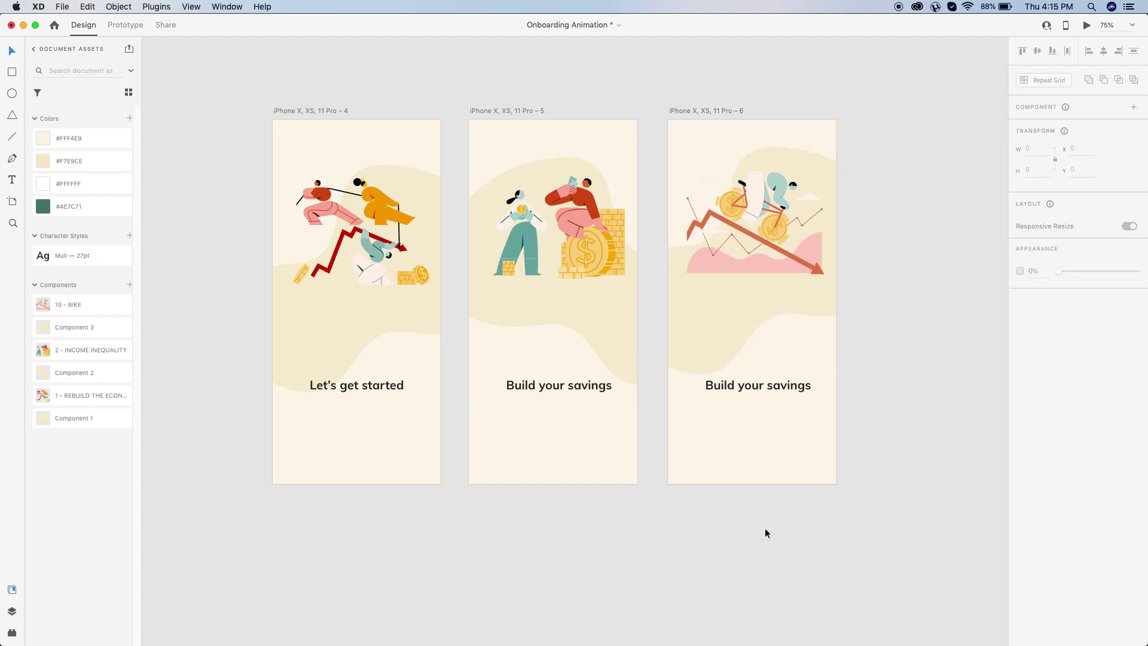
Step: Change the heading on the "iPhone X, XS, 11 Pro – 6" artboard to "Welcome to family"
drag(739, 538, 651, 485)
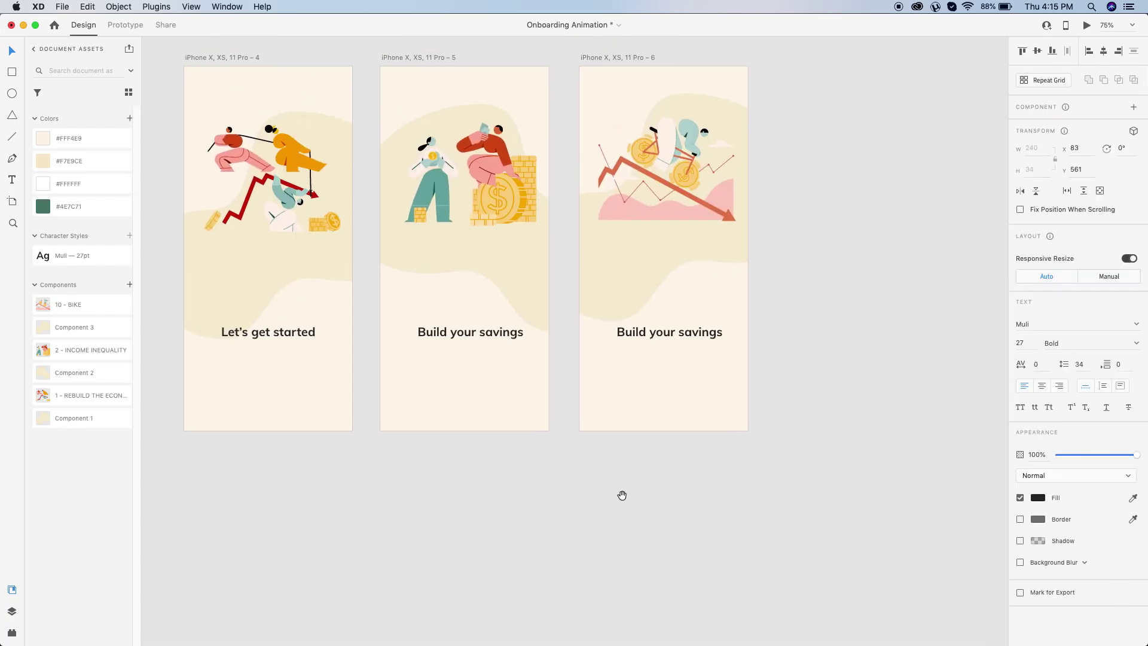
double_click(645, 334)
text(Welcome to family)
key(Escape)
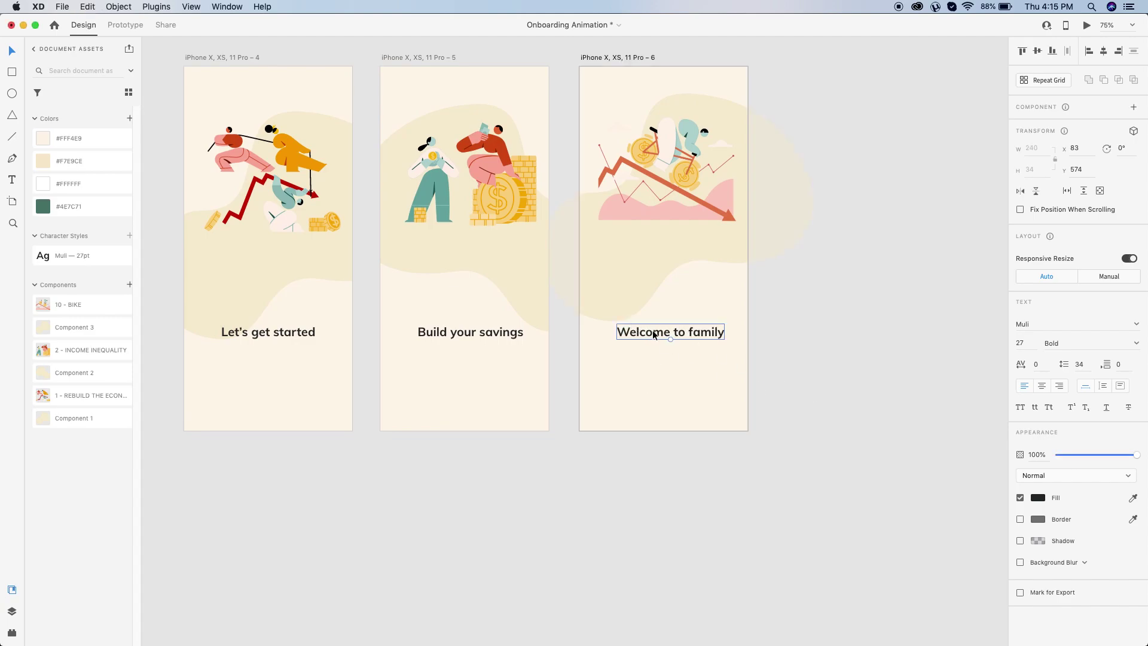
Step: Shift the "Welcome to family" and "Build your savings" headings so each is horizontally centered on its artboard
drag(655, 336, 646, 335)
click(491, 332)
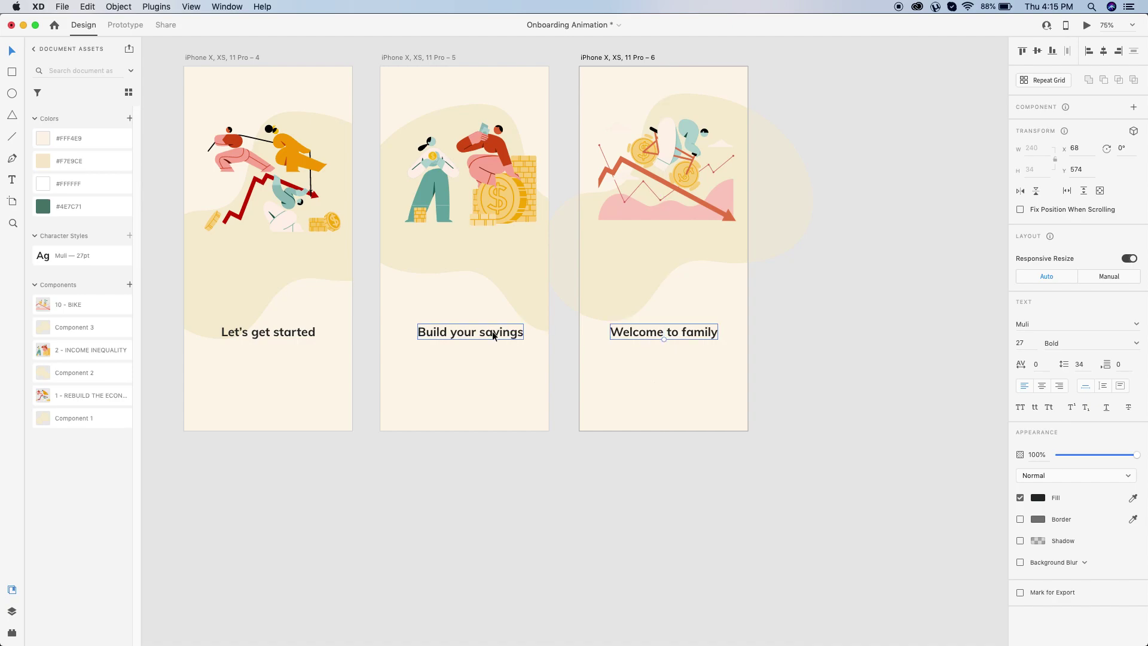
mouse_move(500, 333)
mouse_down()
mouse_move(487, 337)
mouse_move(497, 337)
mouse_up()
click(565, 498)
Step: Draw a borderless rectangle about 269 by 55 below "Let's get started" and fill it with #4E7C71
scroll(597, 500, left, 5)
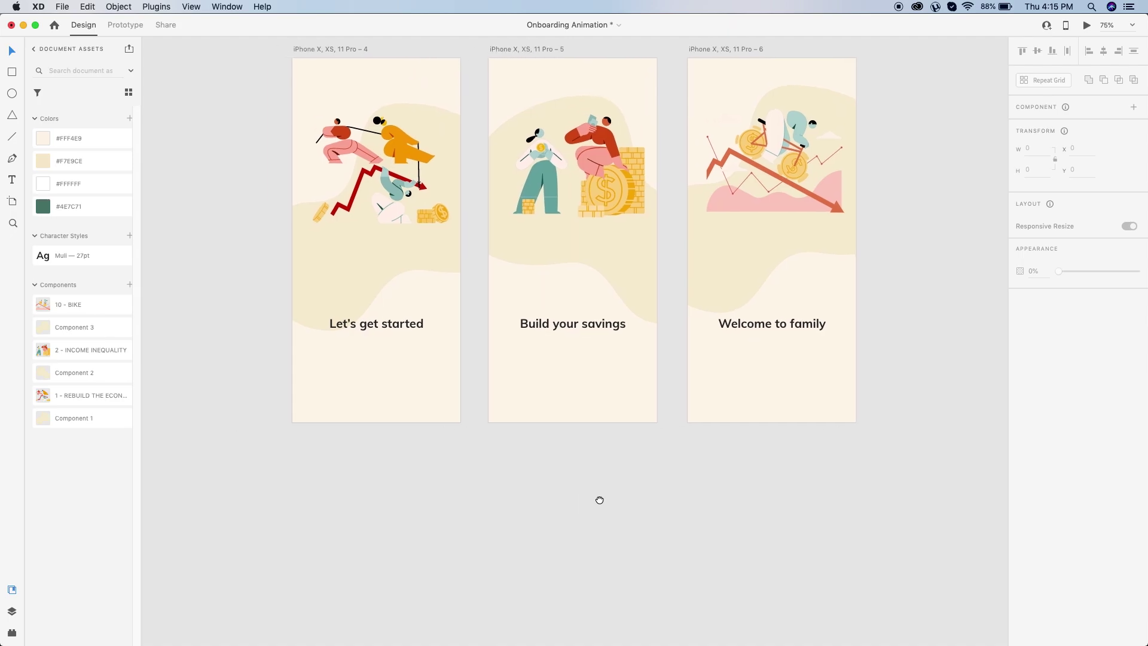
scroll(600, 510, up, 1)
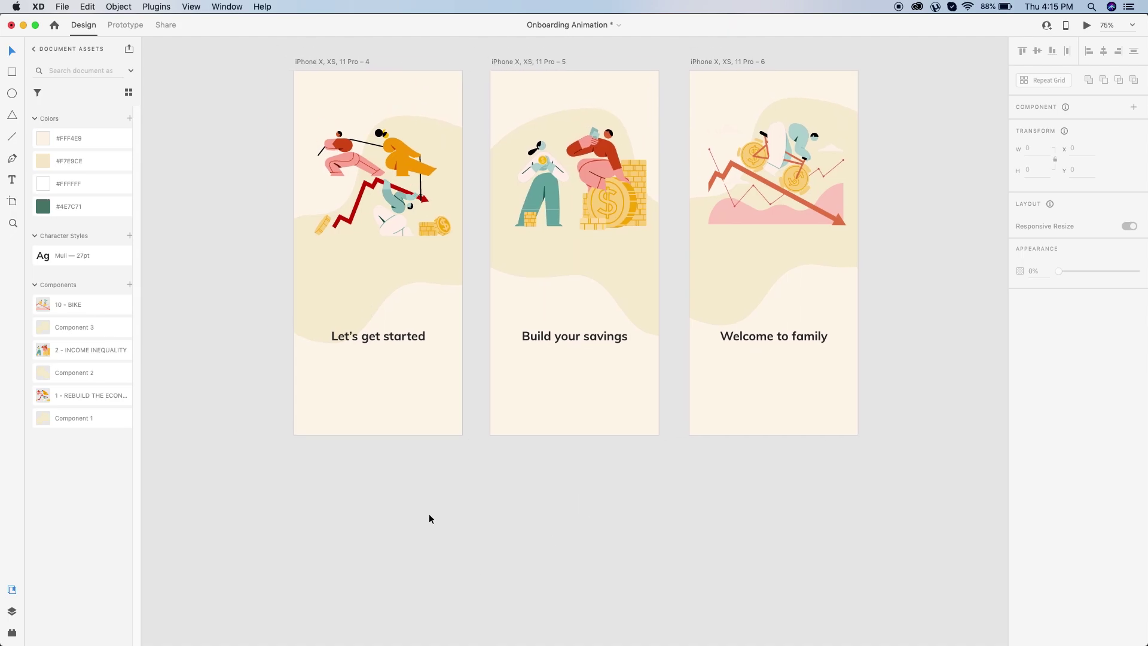
scroll(406, 503, left, 3)
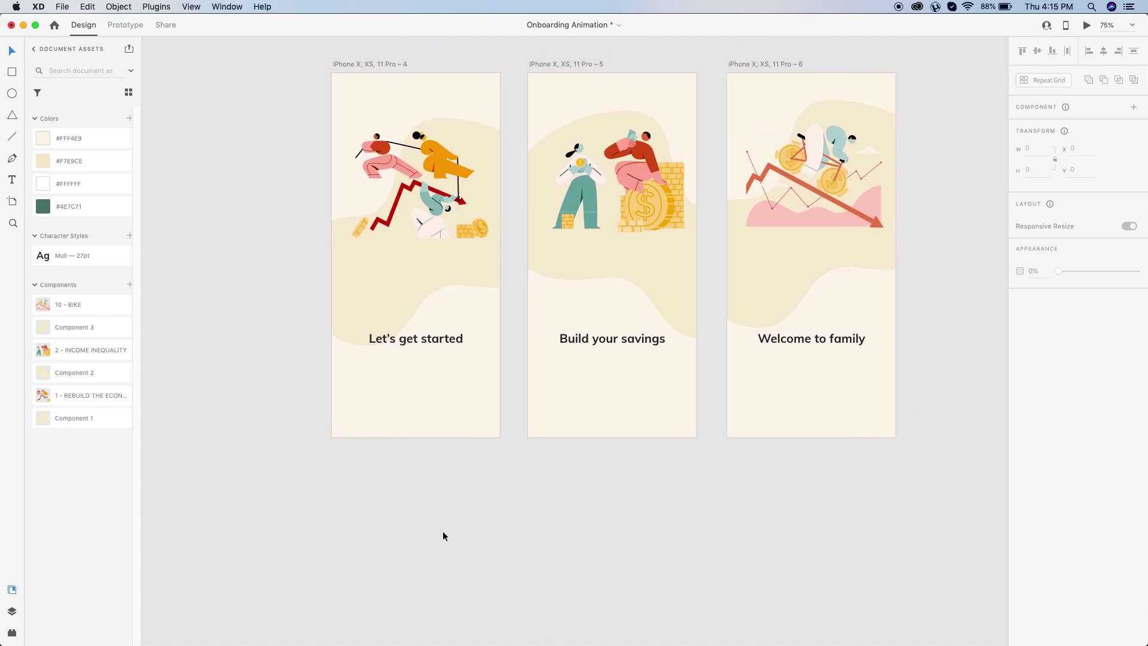
drag(364, 404, 483, 428)
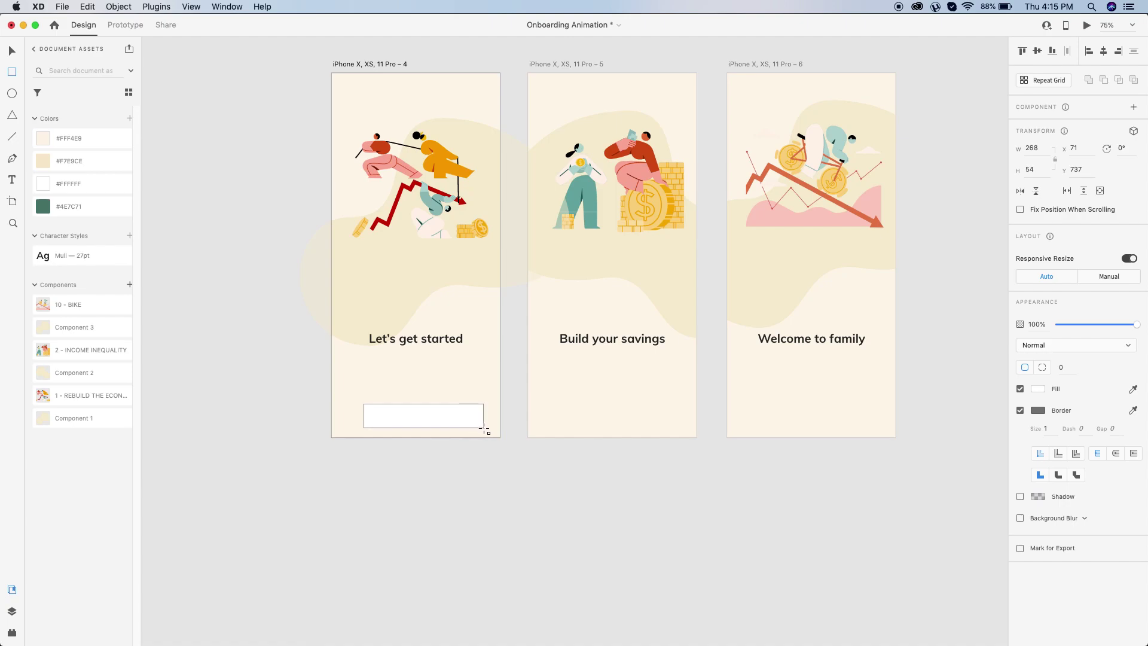
click(1020, 411)
click(1038, 389)
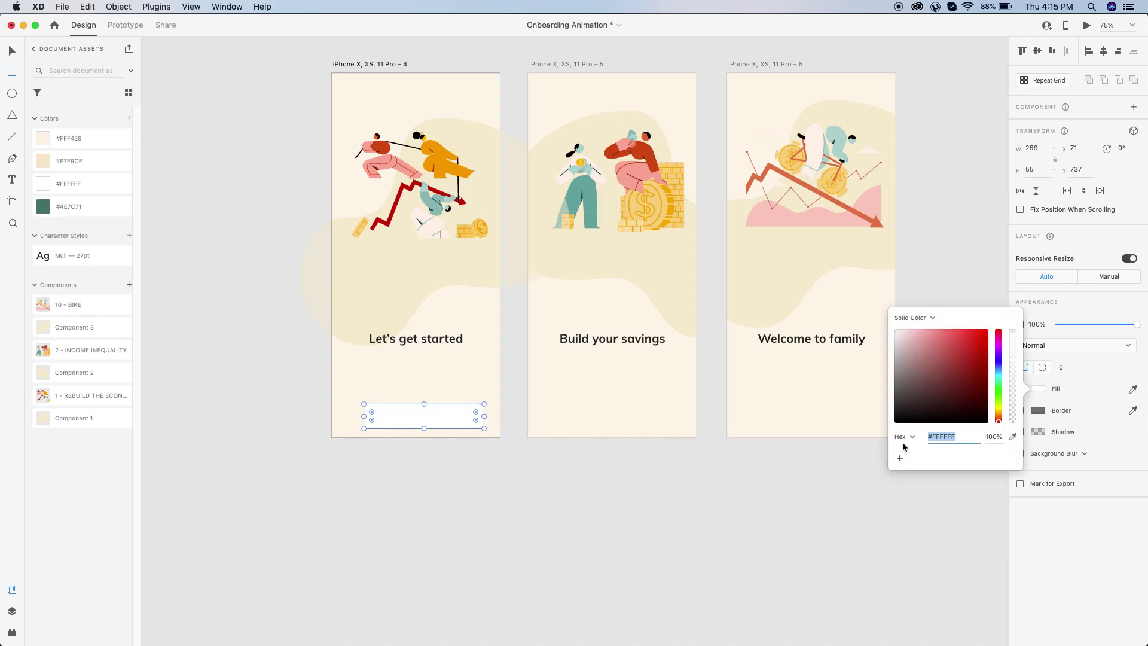
click(46, 211)
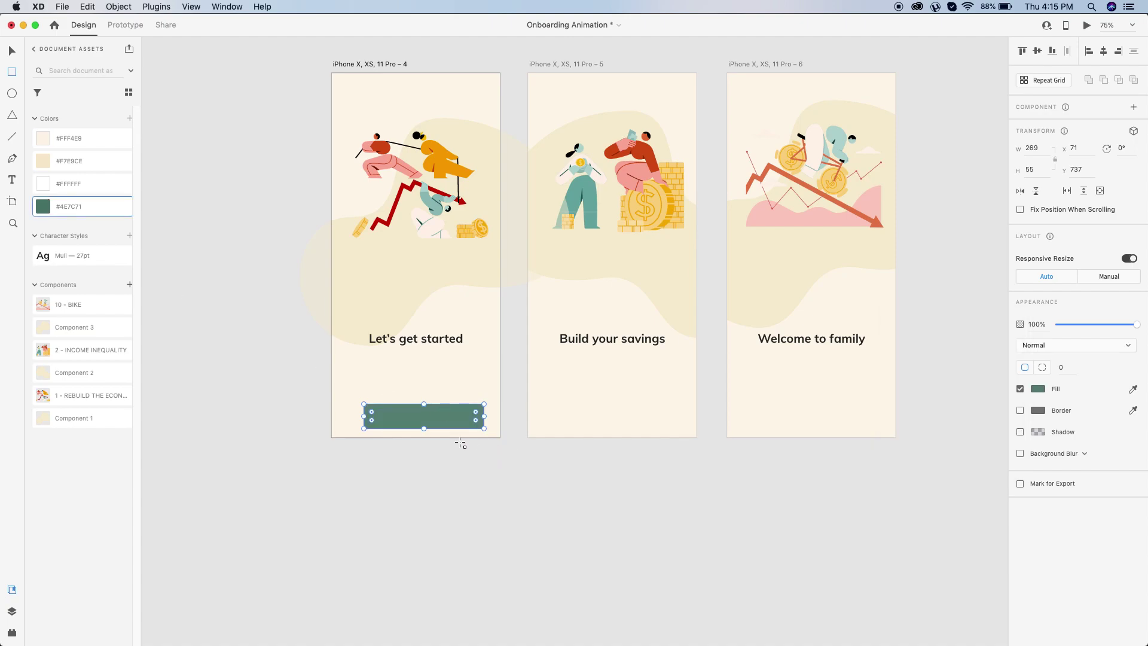
Step: Round the green rectangle's corners fully to radius 28 and center it on the first artboard, slightly higher
drag(475, 411, 470, 419)
click(12, 51)
click(195, 212)
drag(420, 421, 410, 413)
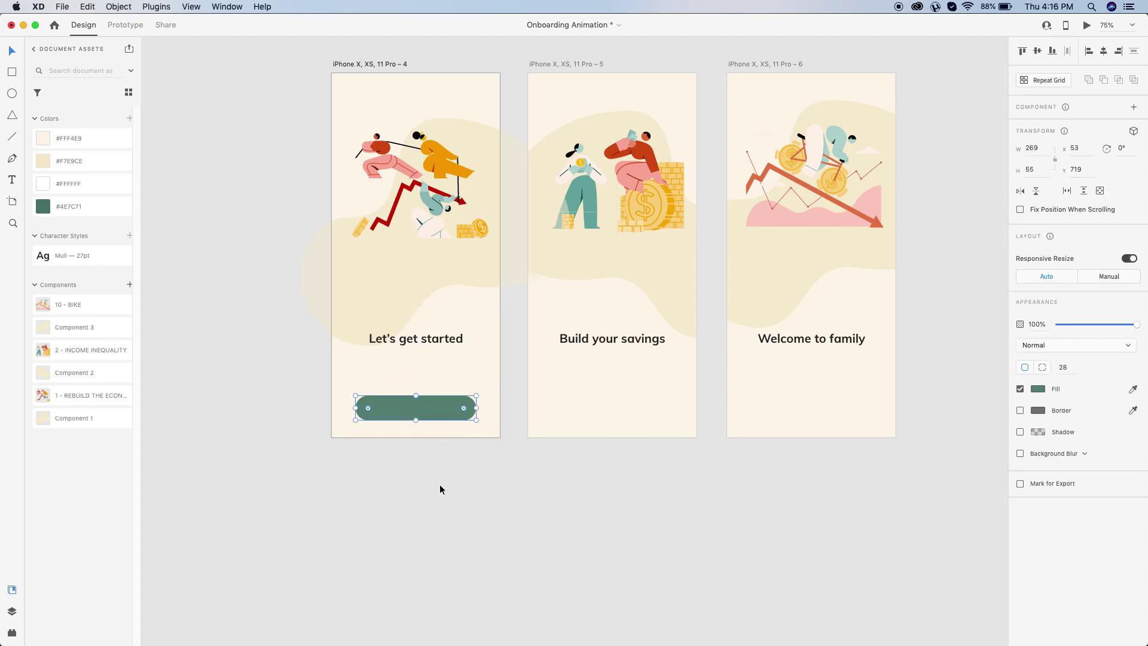
Step: Set the green button's height to 50
key(super+equal)
click(425, 524)
drag(444, 522, 502, 550)
click(415, 458)
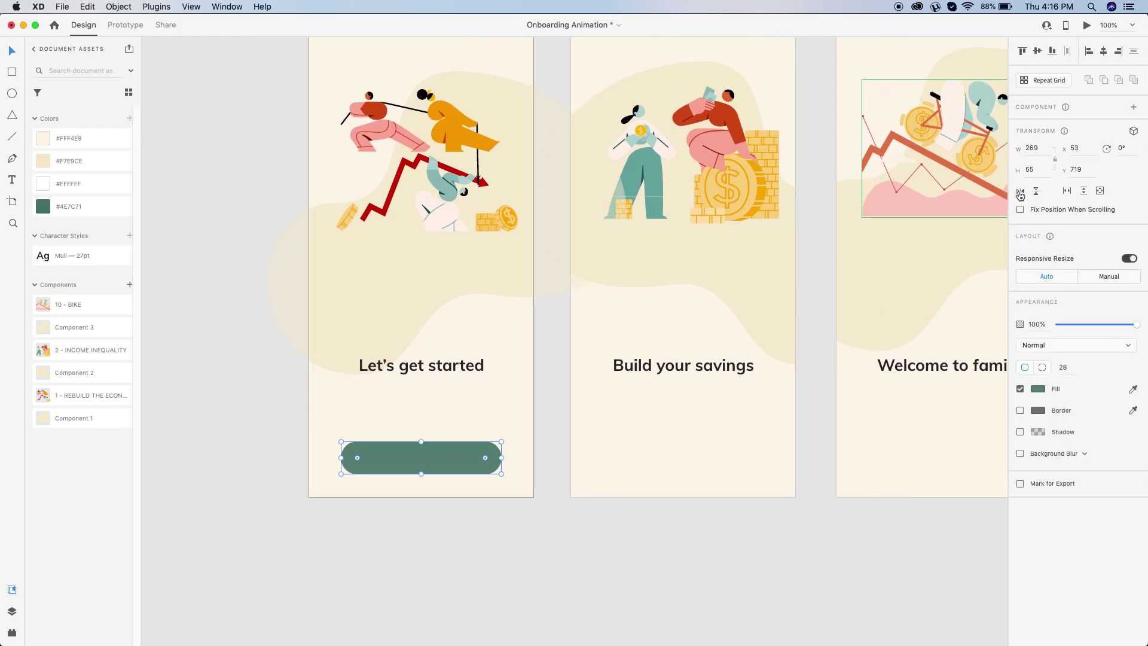
click(1037, 171)
text(53)
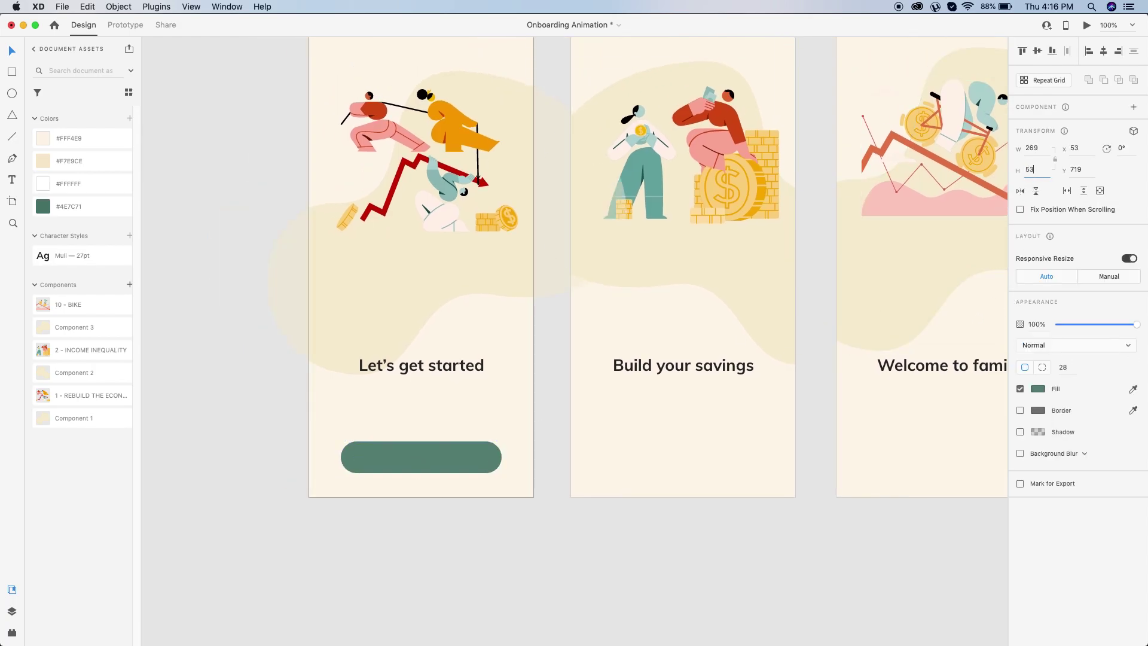
key(Down)
key(Down)
key(Down)
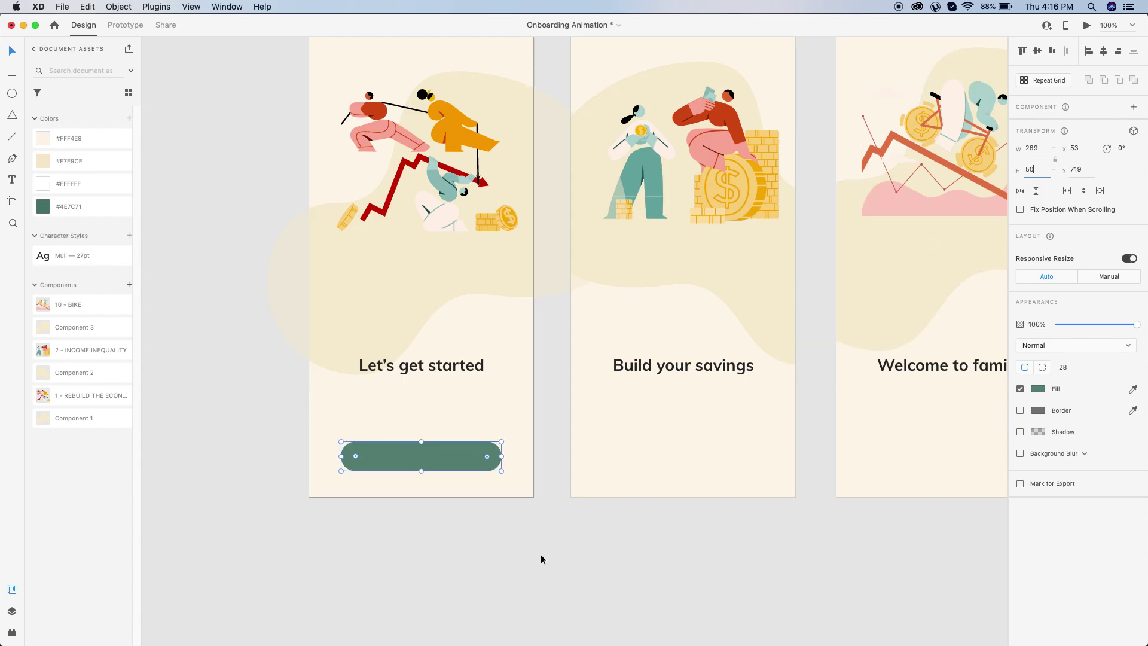
Step: Move the green button up to about Y 709, keeping it horizontally centered on the artboard
click(488, 523)
drag(428, 462, 431, 453)
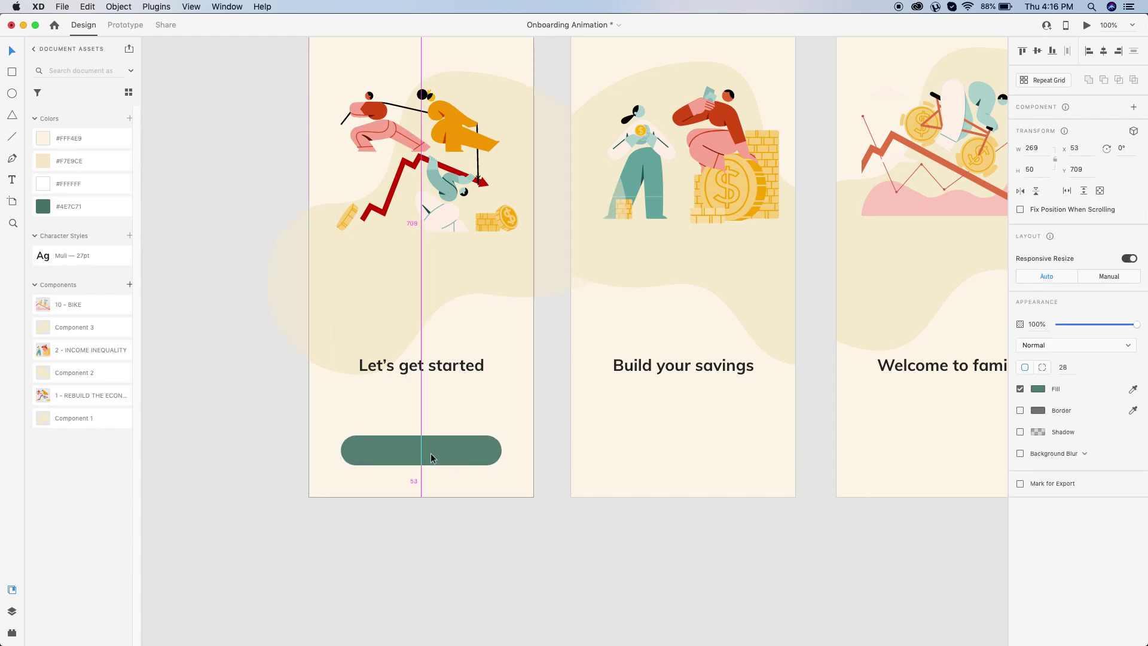
click(443, 546)
Step: Add the text "Next" on the green button and fill it with white #FFFFFF
drag(367, 556, 405, 530)
key(t)
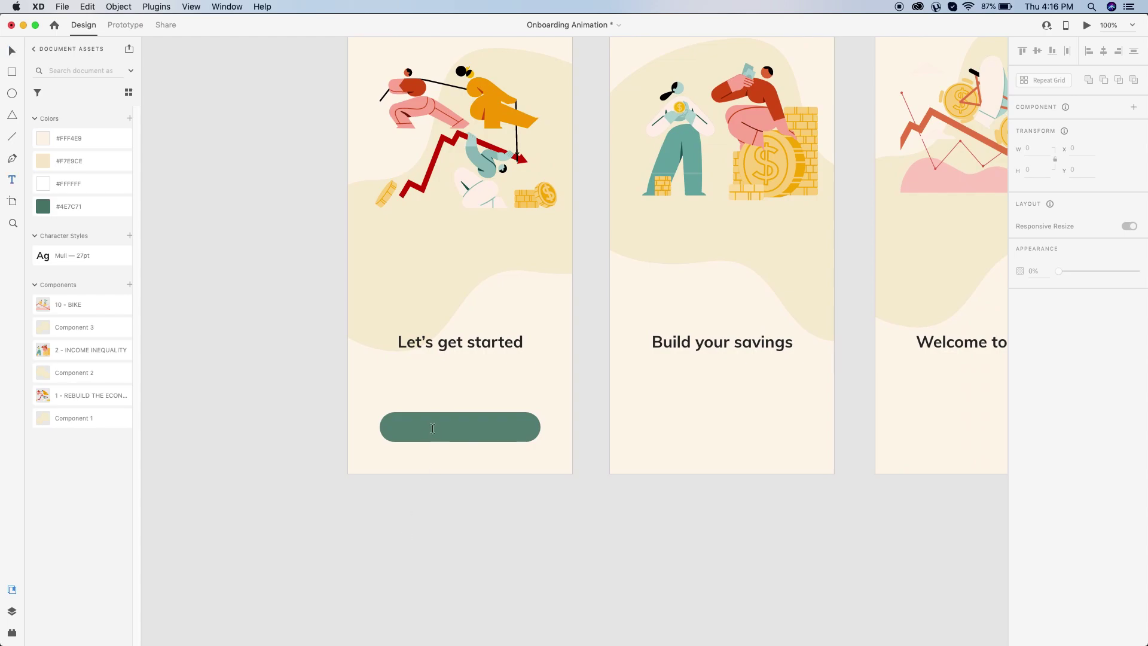
click(435, 425)
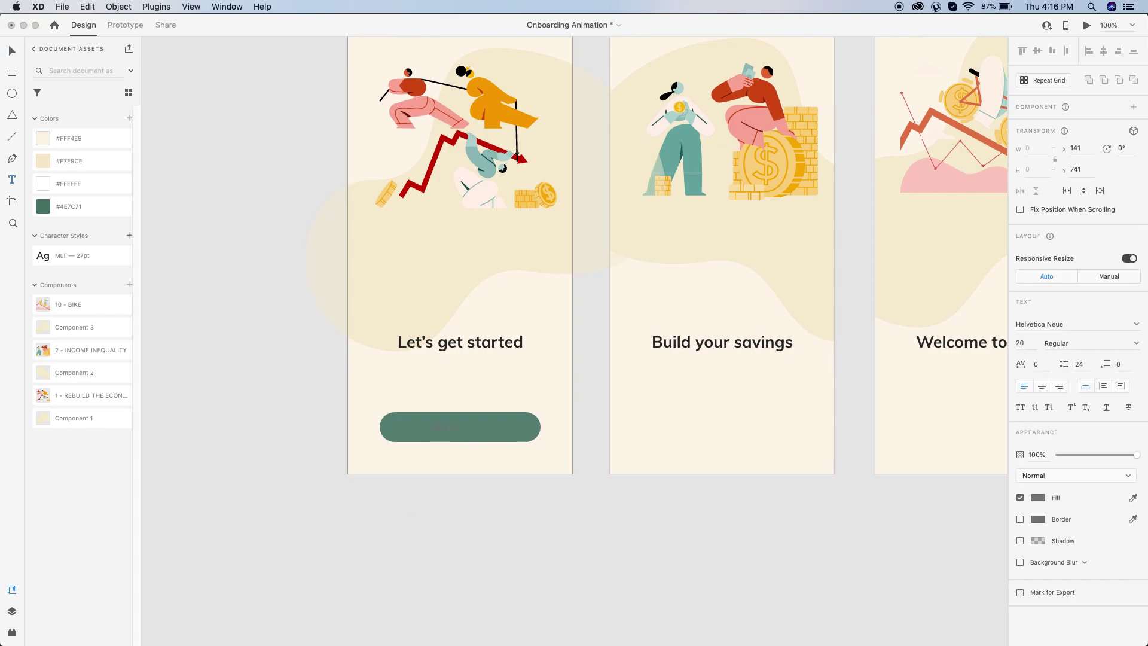
drag(422, 432, 457, 431)
click(1040, 499)
mouse_move(972, 443)
mouse_down()
mouse_move(871, 436)
mouse_move(801, 400)
mouse_up()
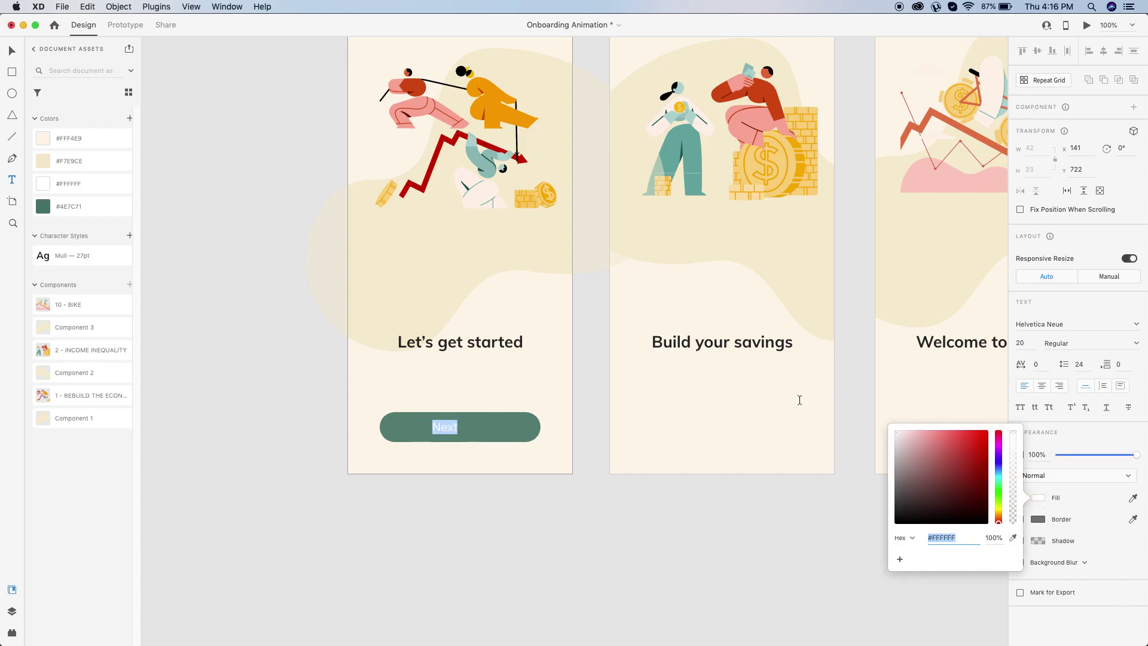
click(13, 54)
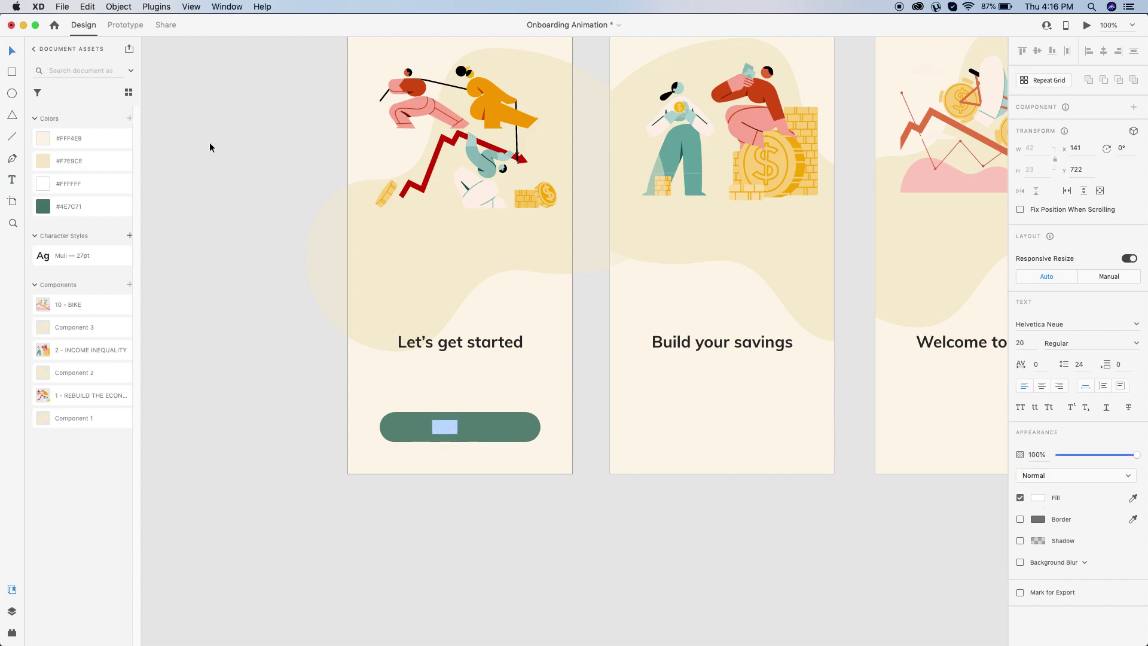
click(469, 451)
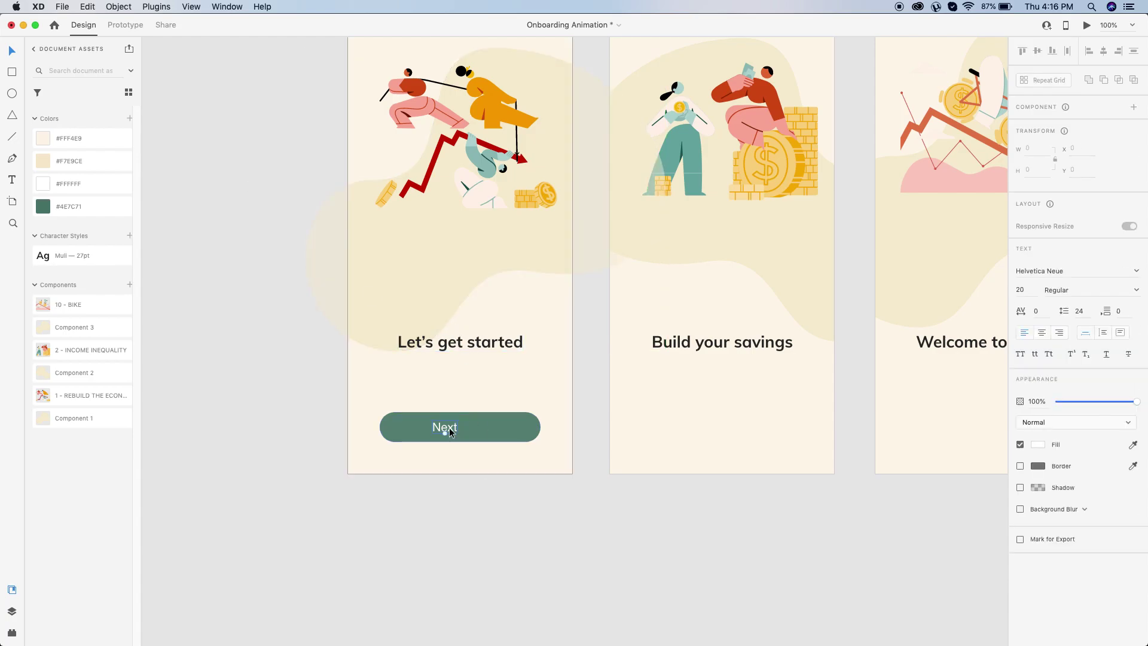
Step: Set the "Next" label's font to Muli with Bold weight
click(450, 431)
click(1072, 324)
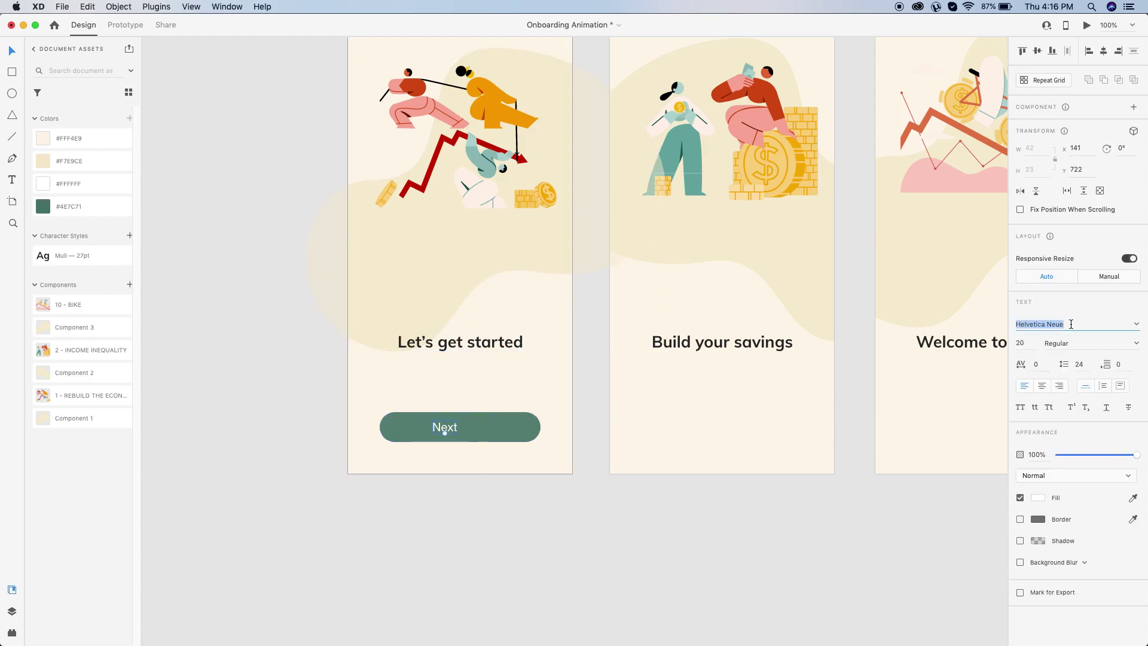
text(Muli)
key(Return)
click(1139, 344)
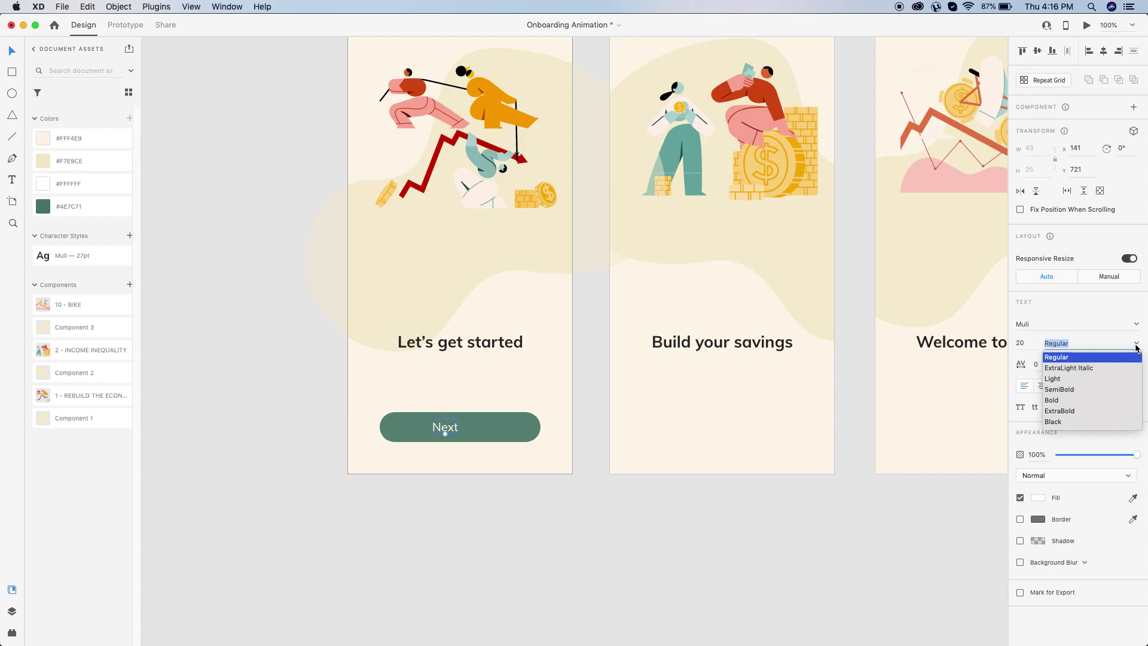
click(1052, 400)
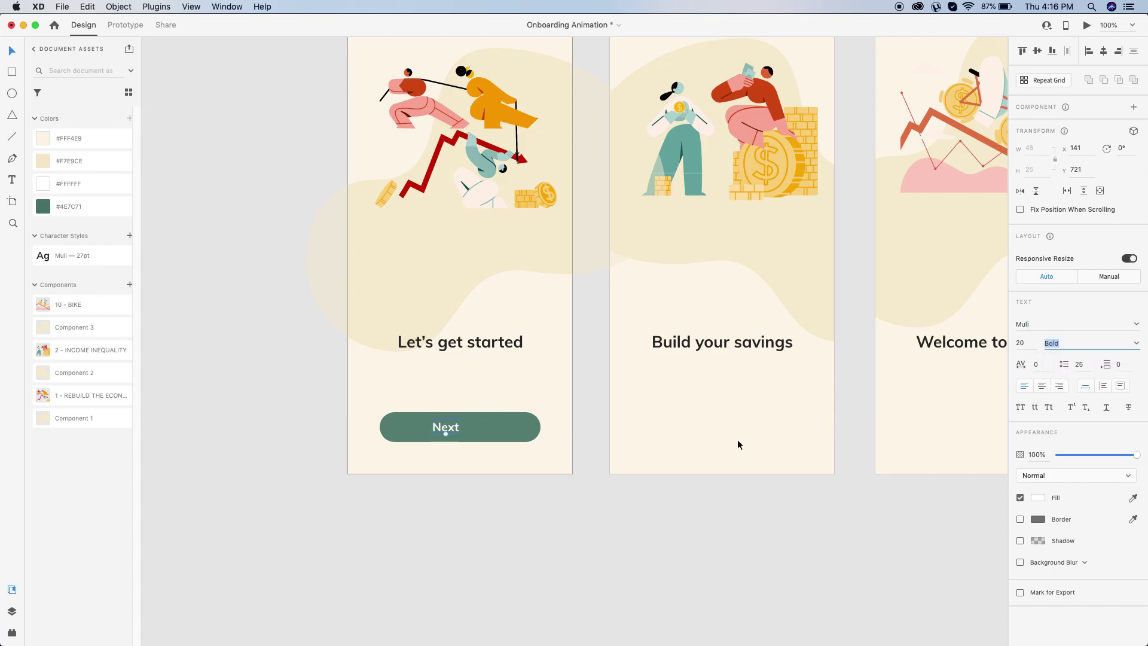
Step: Center the "Next" label horizontally on the green button
click(372, 454)
click(438, 437)
click(1104, 51)
click(590, 545)
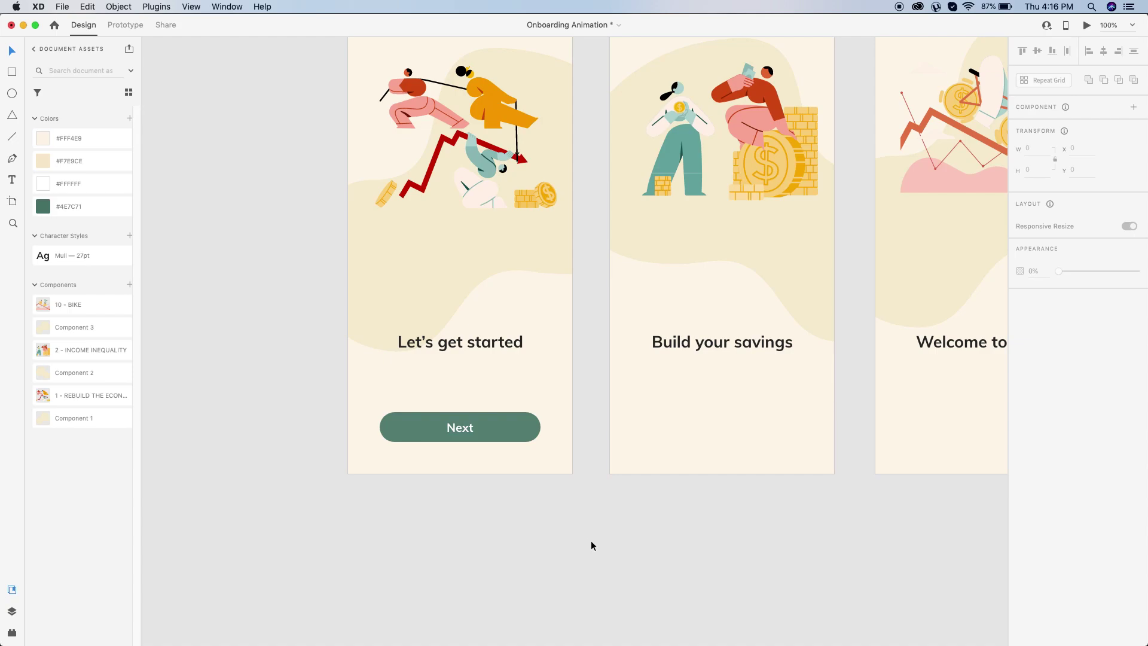
Step: Group the green button with its "Next" label on the "Let's get started" artboard
drag(725, 543, 590, 547)
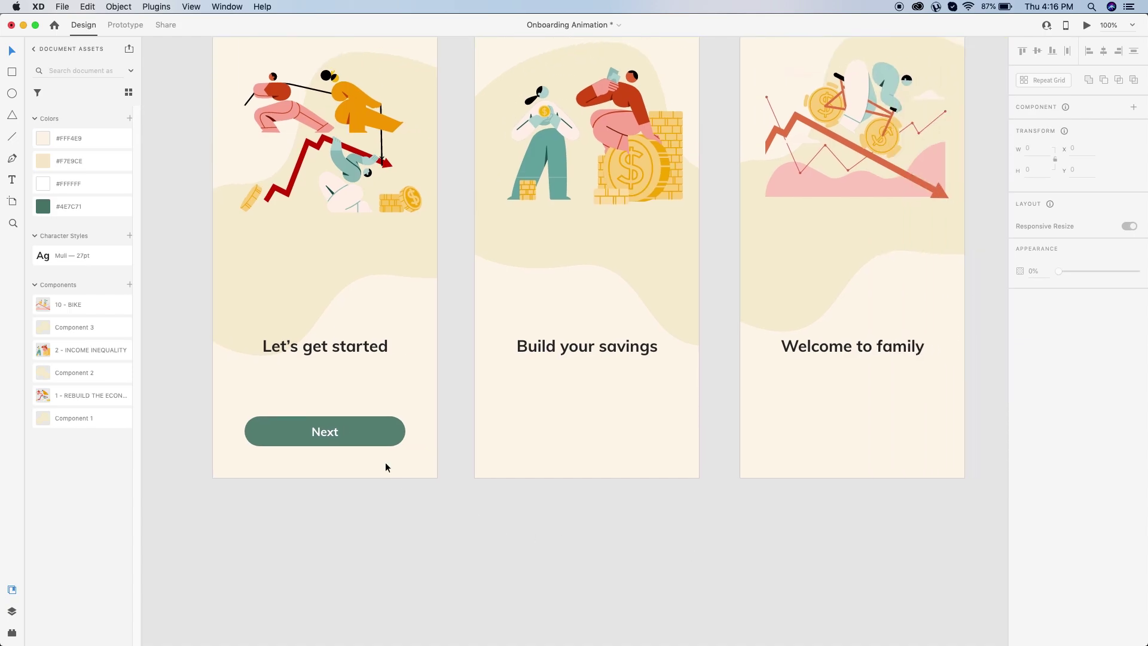
click(376, 443)
shift+click(329, 438)
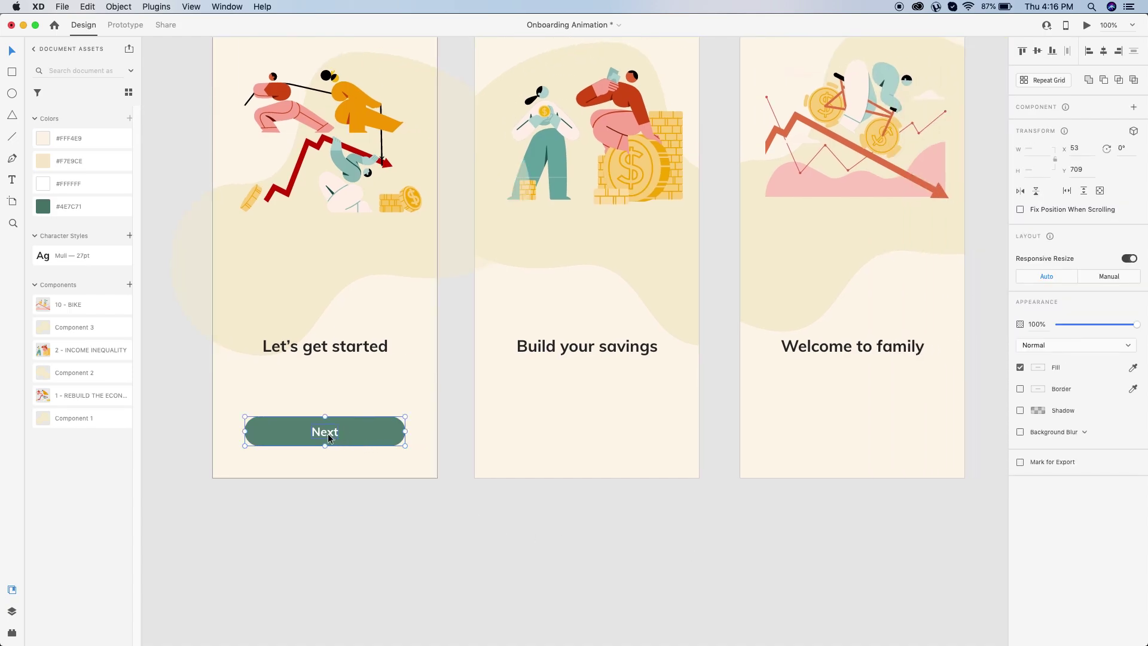
key(super+g)
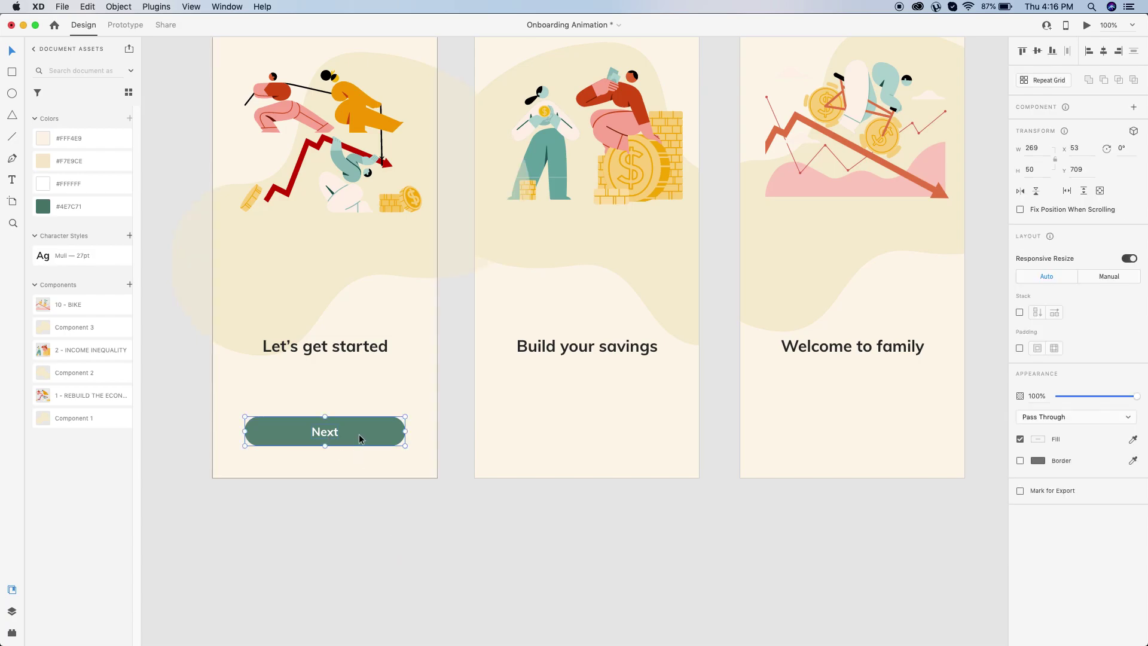
Step: Copy the grouped Next button to the matching position on the "Build your savings" and "Welcome to family" artboards
drag(359, 438, 637, 441)
click(389, 433)
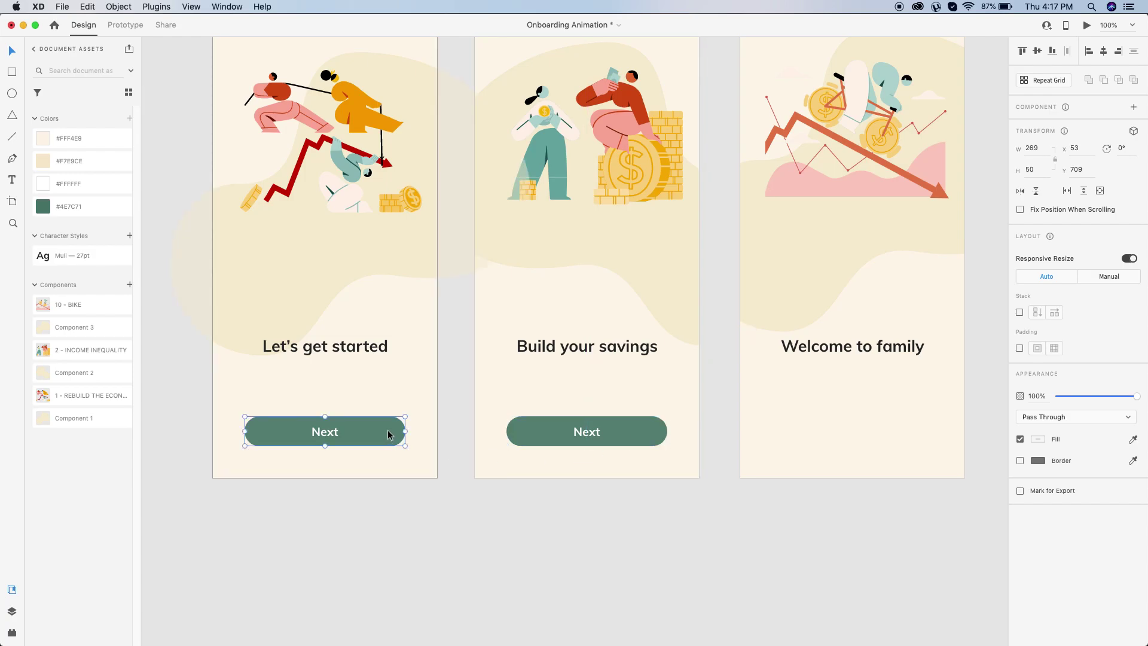
click(642, 442)
click(640, 530)
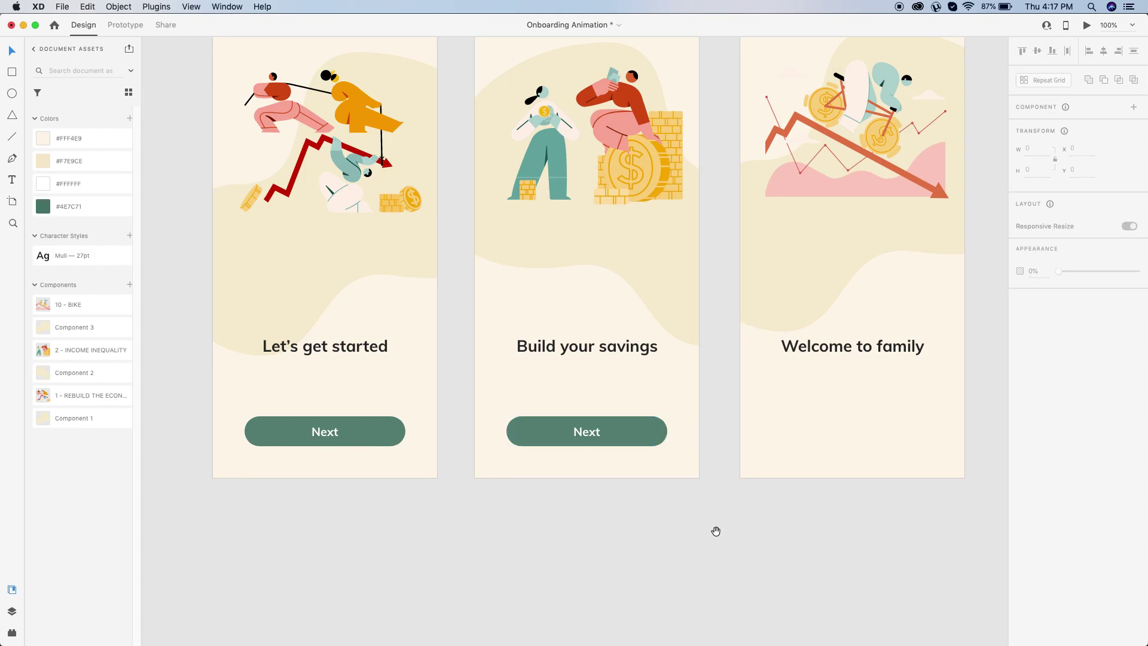
scroll(688, 526, right, 5)
drag(511, 433, 771, 432)
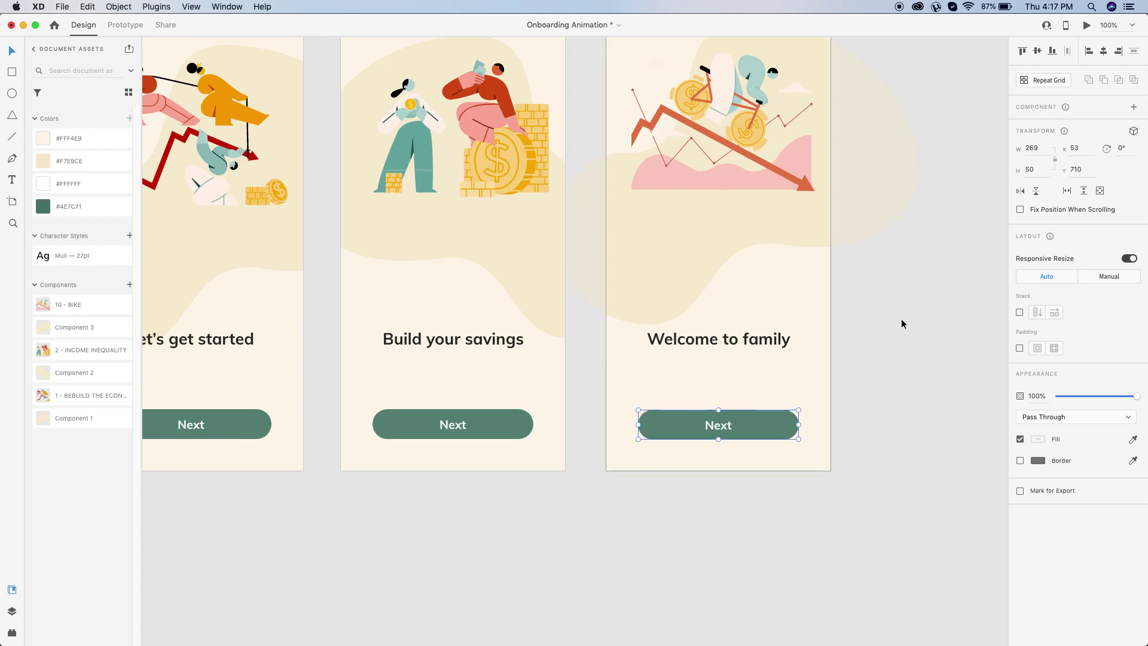
click(1082, 172)
click(914, 424)
Step: Draw a 12 × 12 circle between the "Let's get started" heading and its Next button, and remove the circle's border
scroll(714, 499, left, 6)
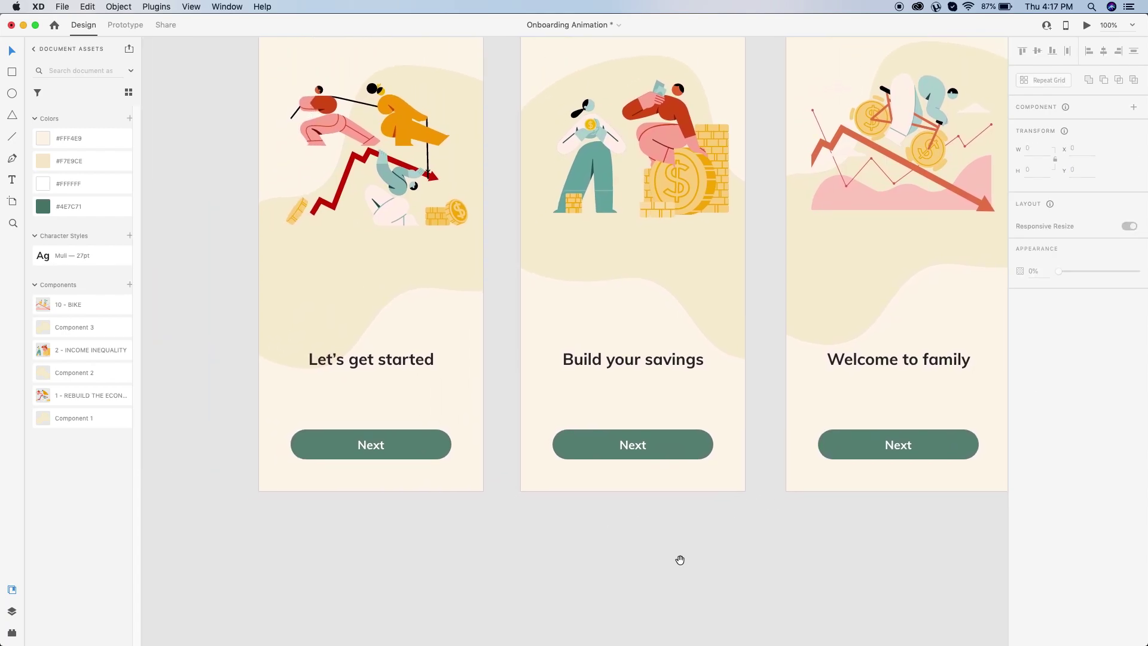
scroll(579, 554, up, 5)
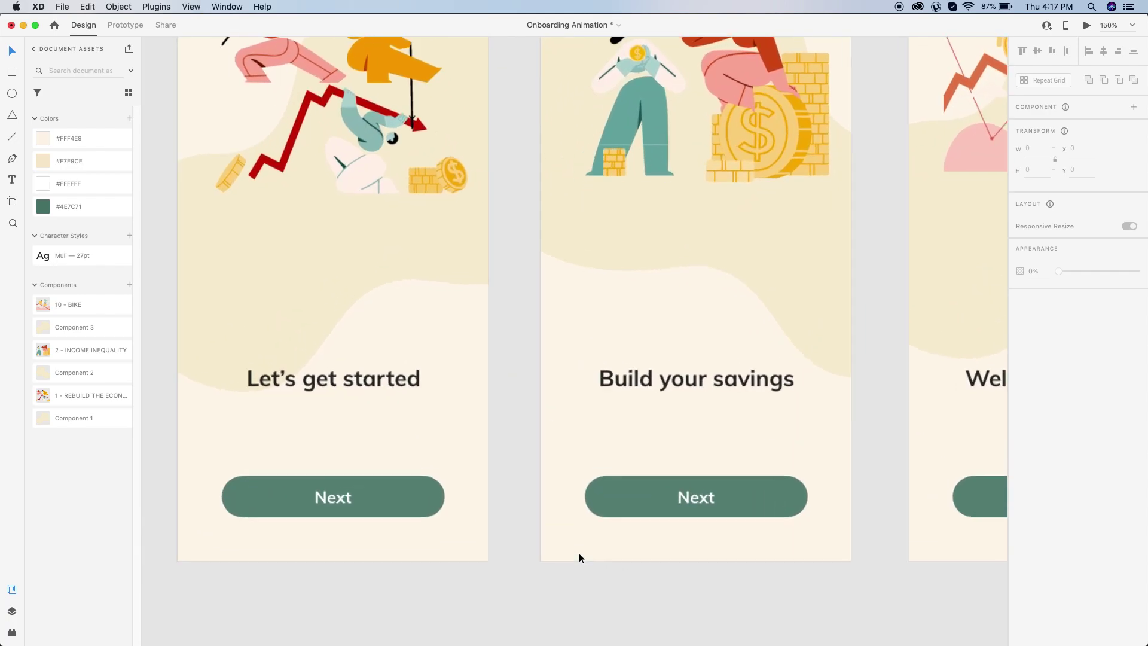
drag(366, 477, 519, 469)
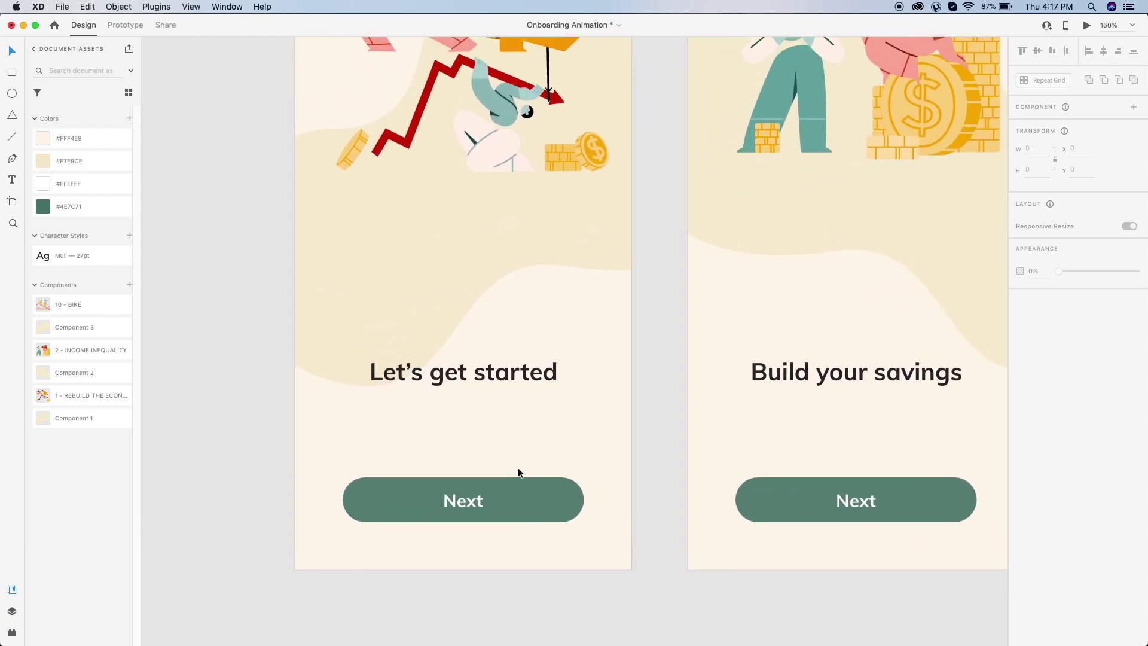
click(12, 93)
drag(408, 427, 429, 439)
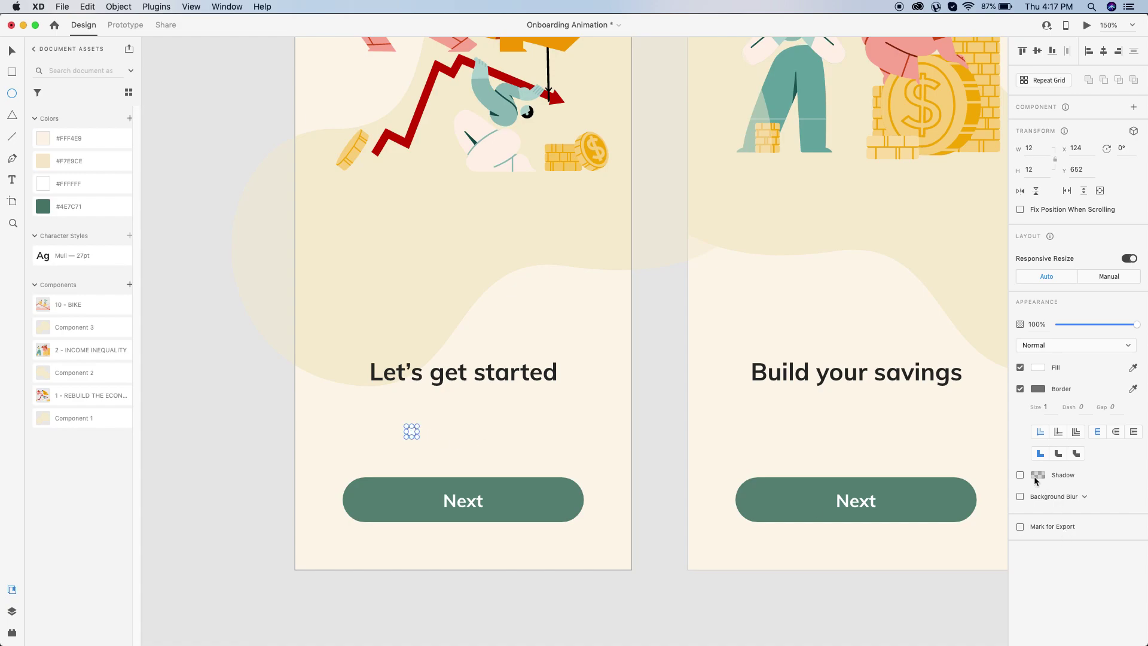
click(1021, 389)
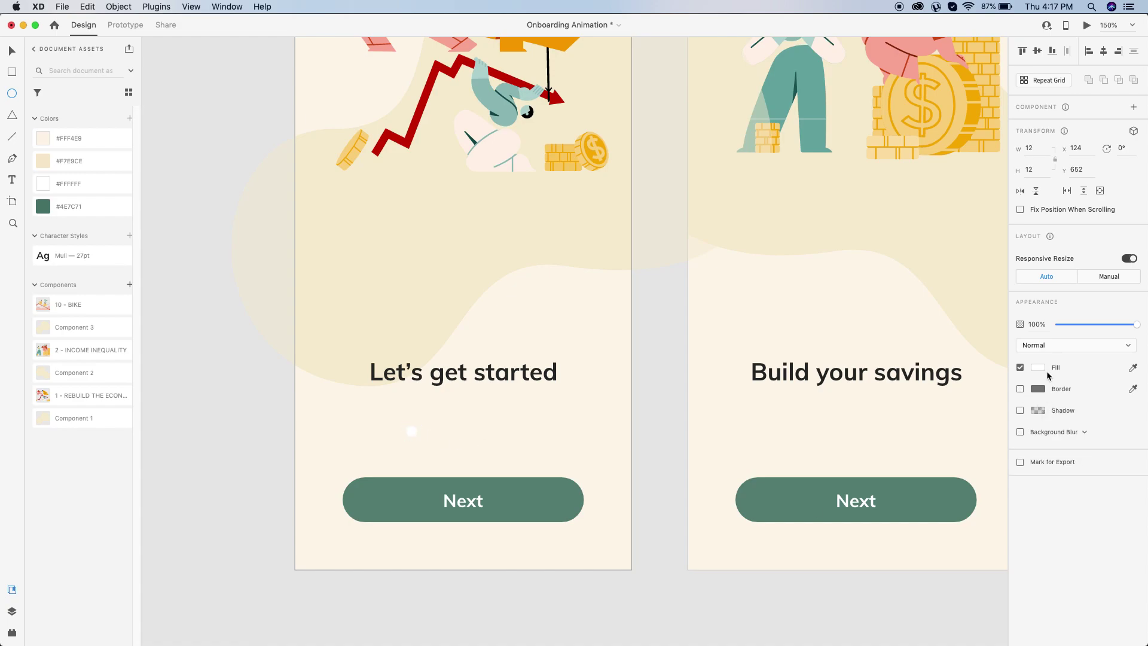
Step: Fill the small circle with a lighter tint of the sampled button green, about #94C1B7
click(1041, 369)
click(1012, 415)
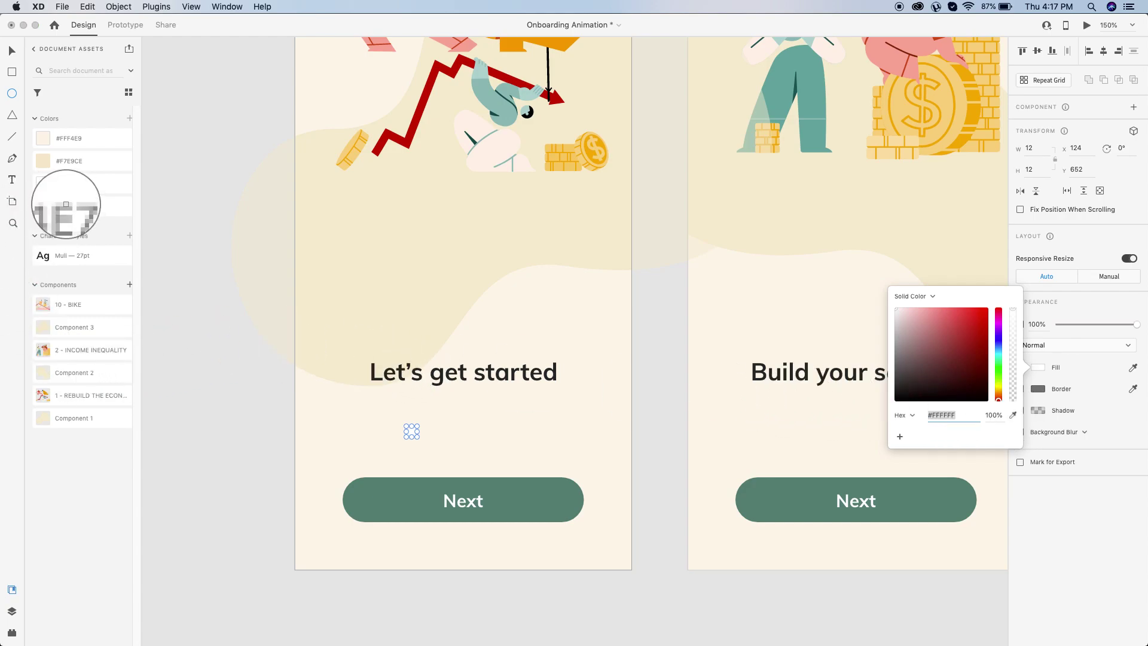
click(44, 205)
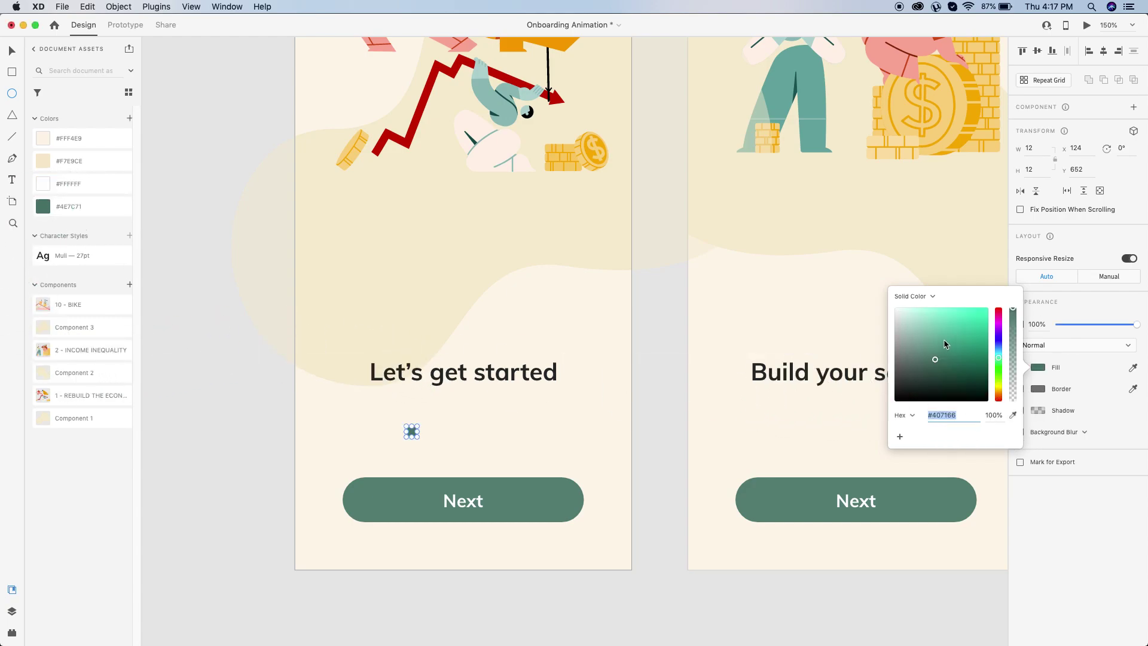
mouse_move(923, 313)
mouse_down()
mouse_move(930, 339)
mouse_move(916, 329)
mouse_up()
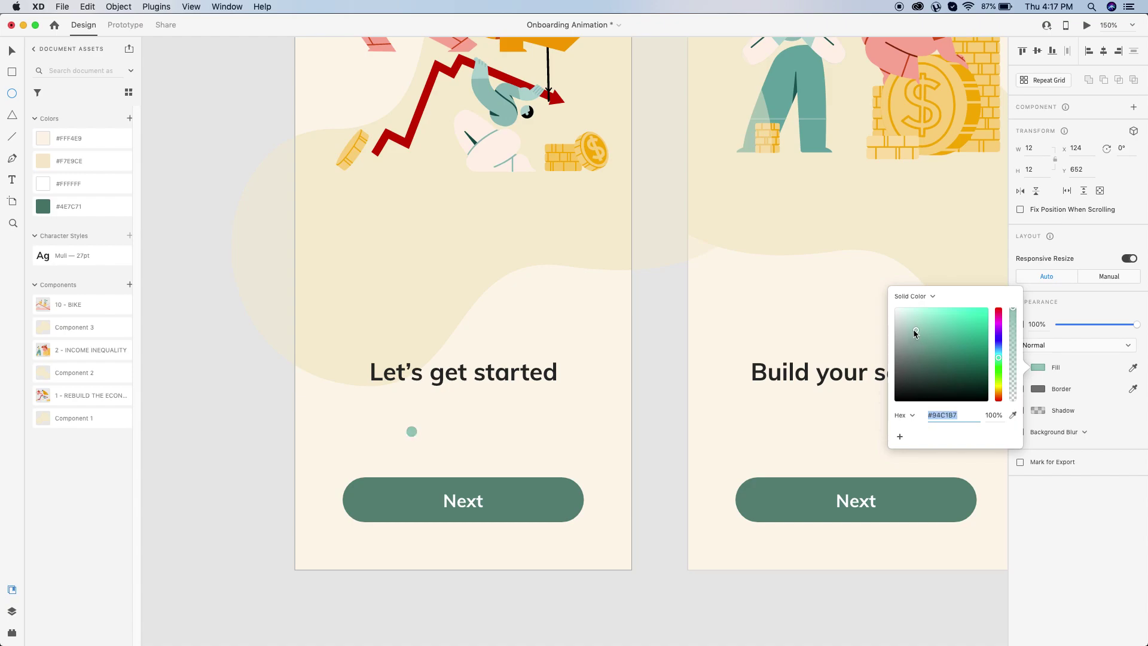
click(11, 51)
click(178, 213)
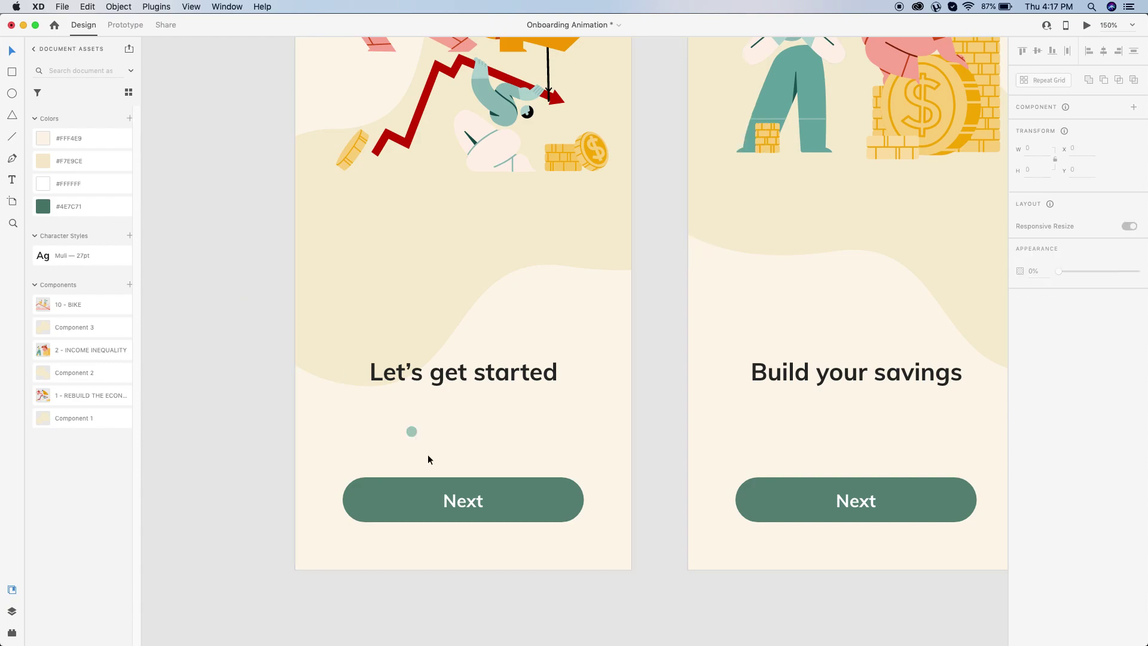
click(412, 433)
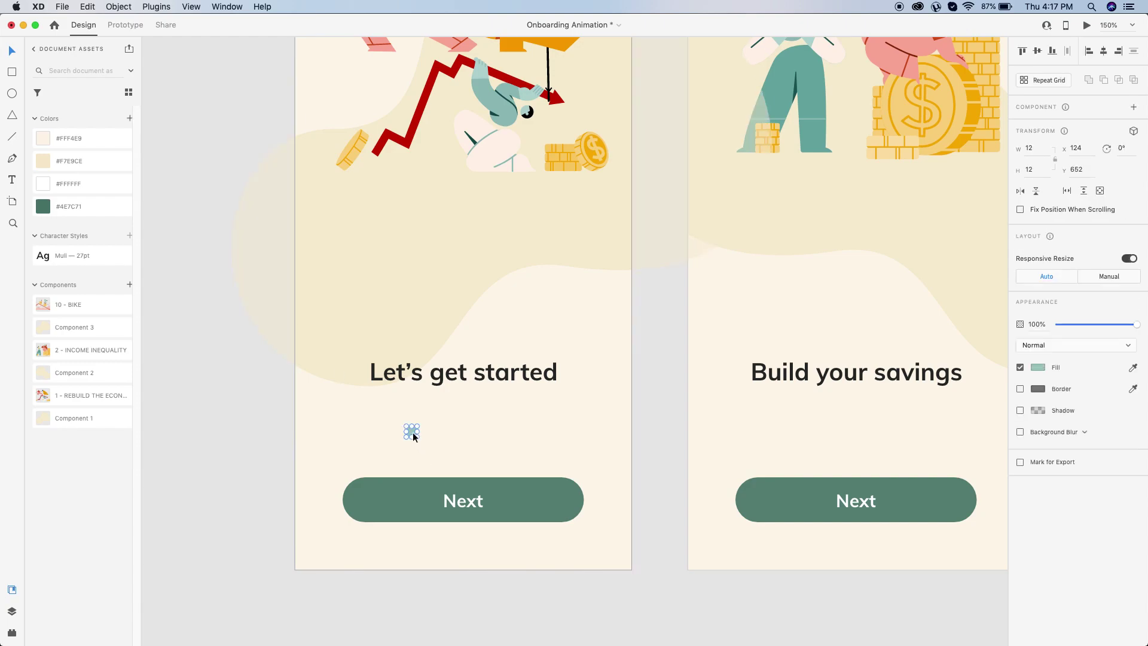
click(232, 502)
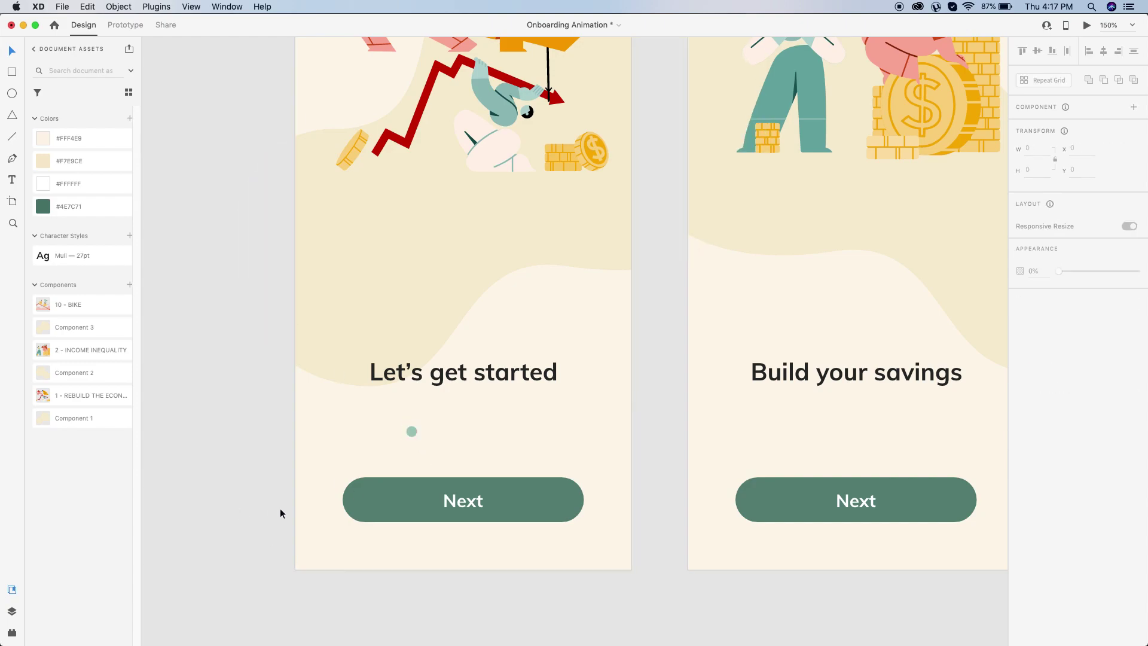
Step: Repeat the circle into a horizontal row of three dots with Repeat Grid and center the row beneath the heading
click(413, 435)
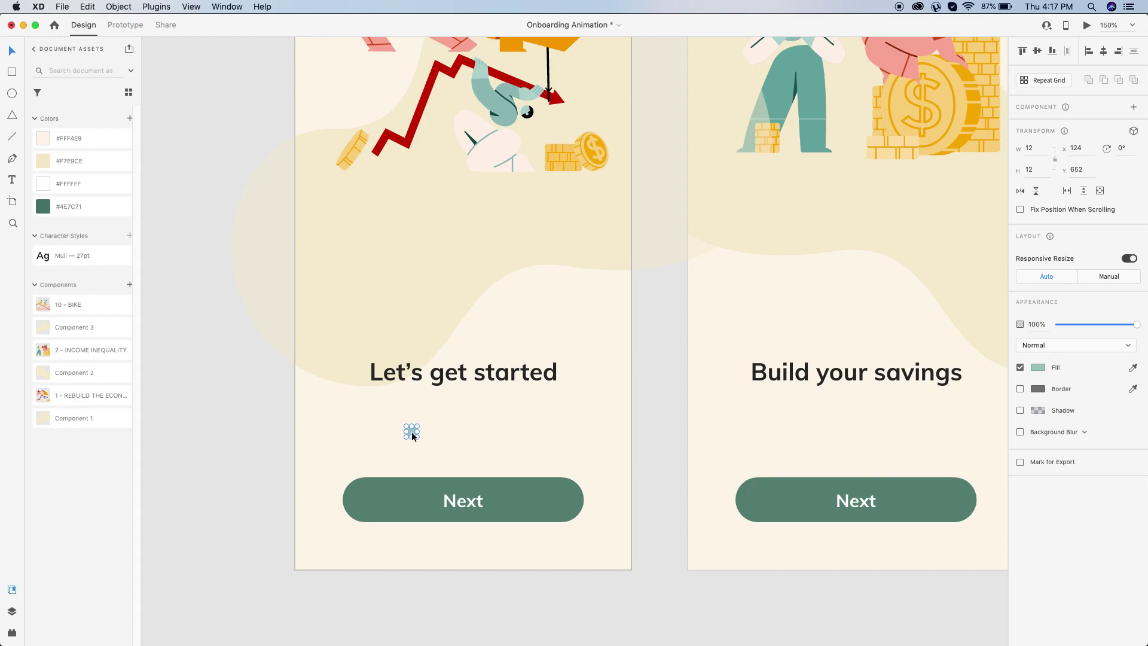
click(1046, 81)
drag(421, 431, 484, 434)
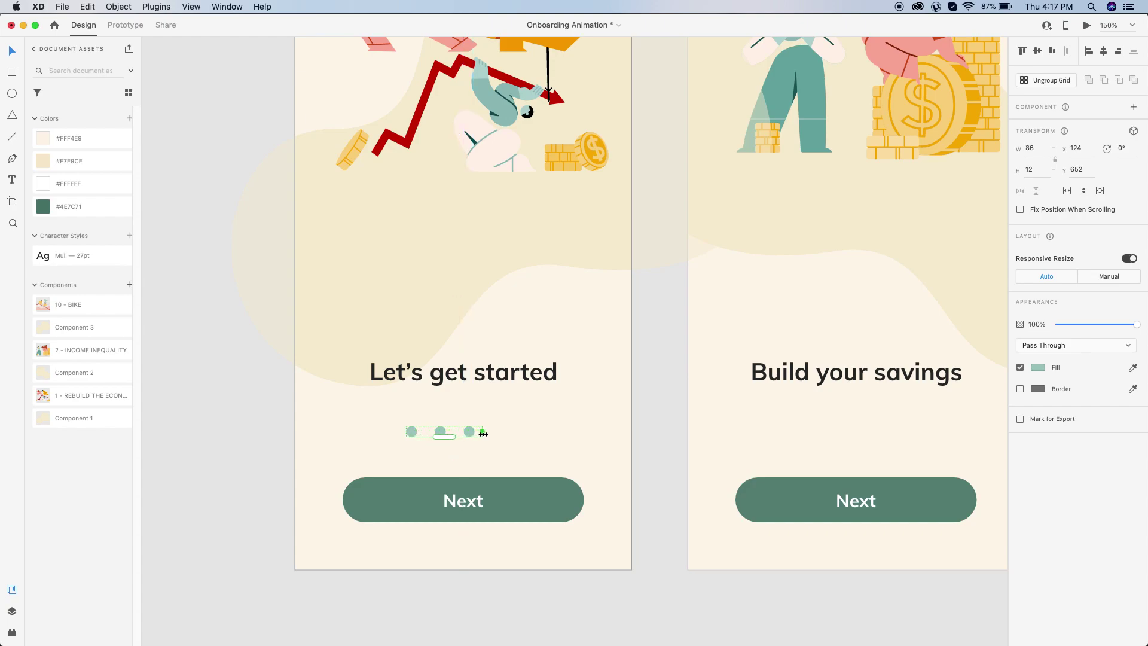
click(278, 433)
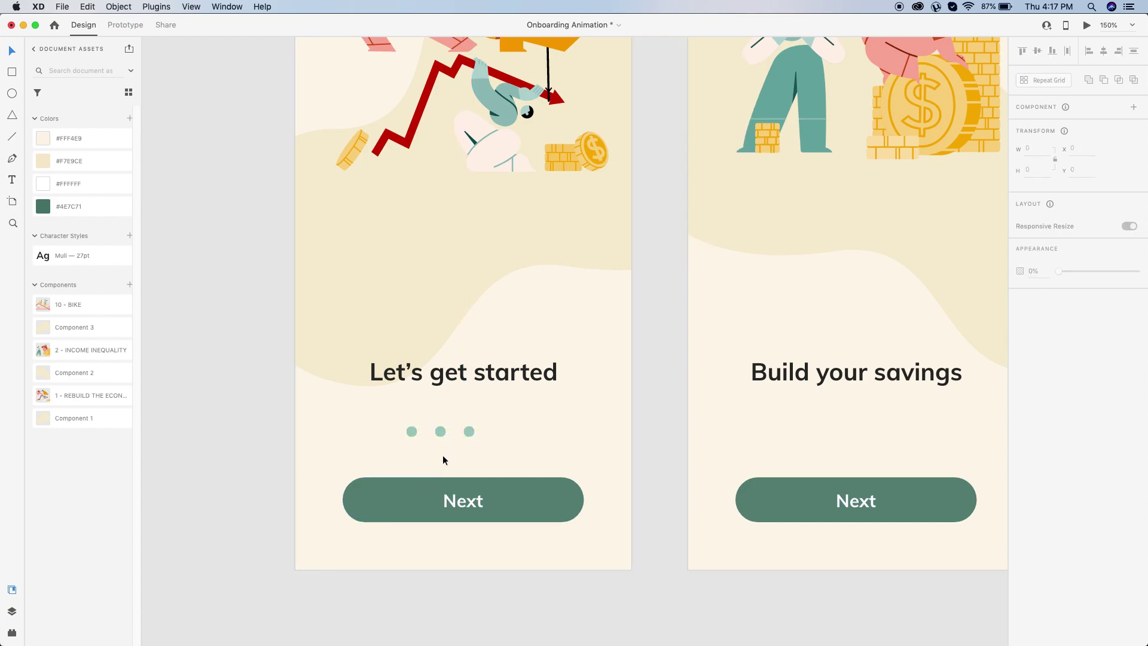
drag(444, 433, 460, 436)
click(230, 457)
Step: Draw a 12 × 12 square exactly over the first dot of the row and remove its border
key(super+equal)
key(super+equal)
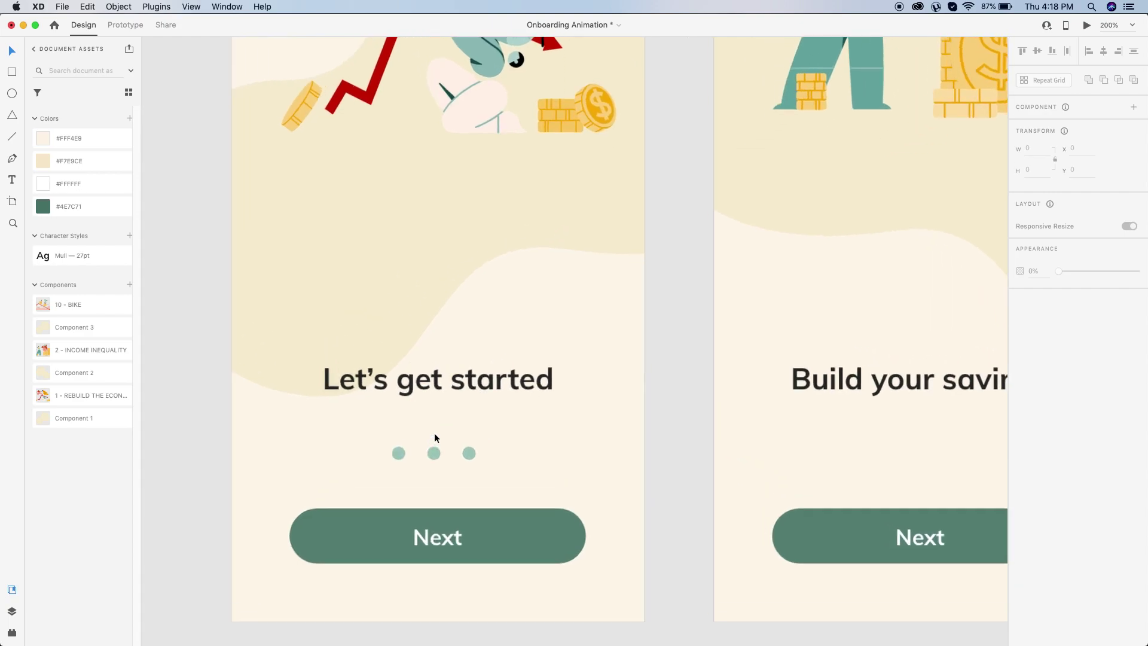
scroll(379, 554, left, 10)
scroll(379, 554, down, 3)
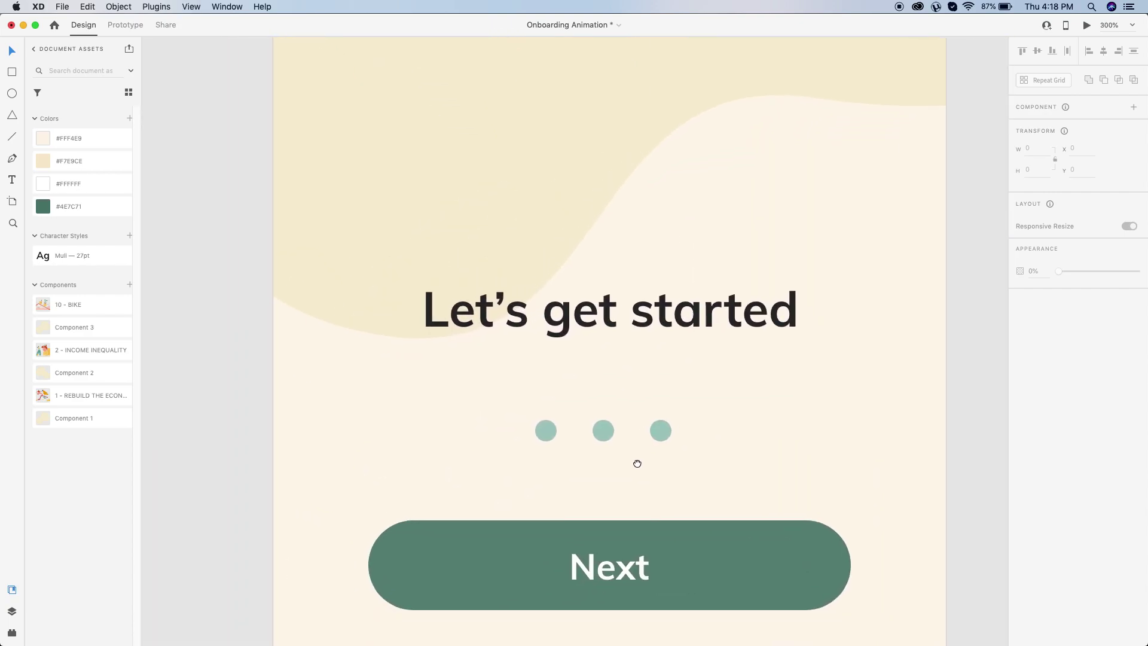
click(603, 441)
scroll(541, 482, right, 5)
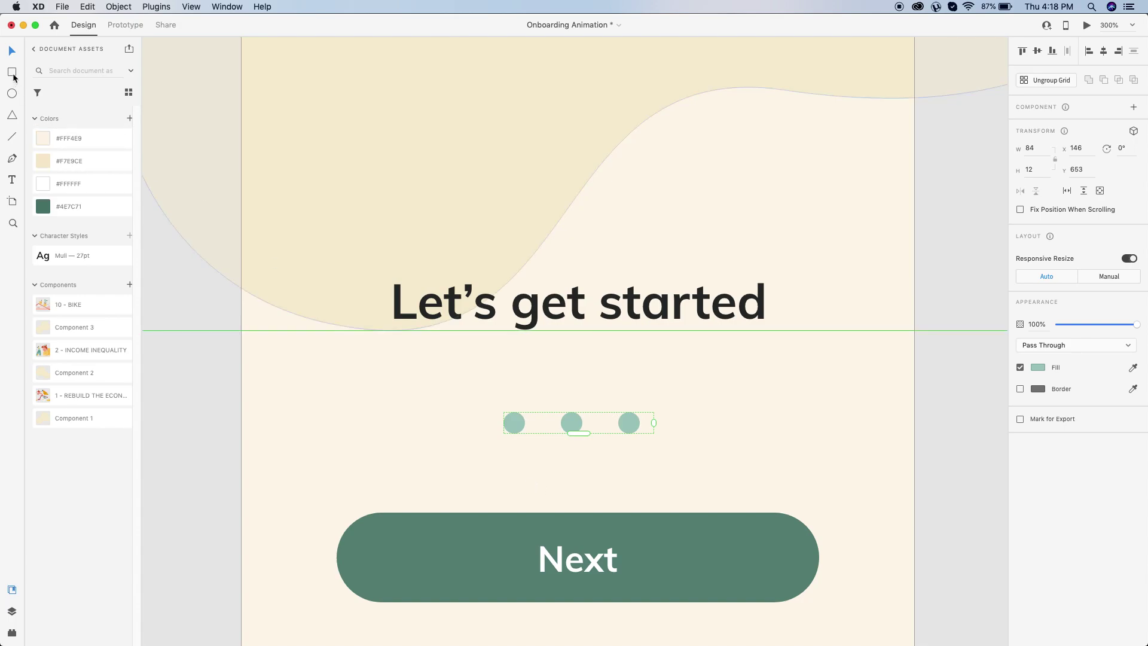
click(12, 73)
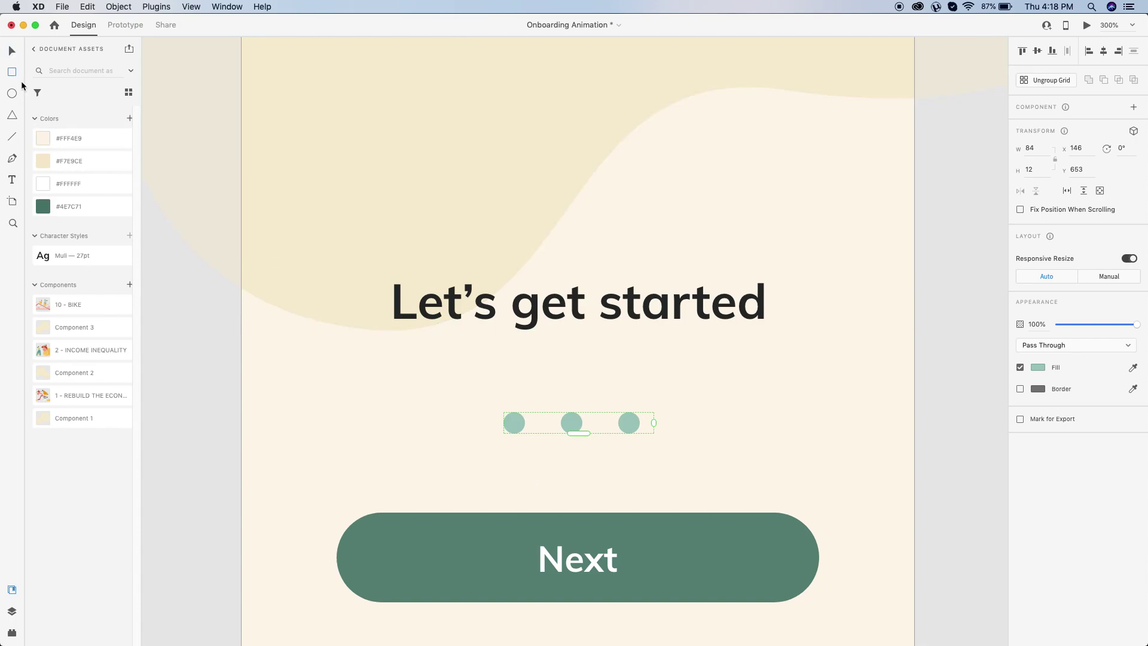
drag(505, 413, 528, 435)
click(1020, 411)
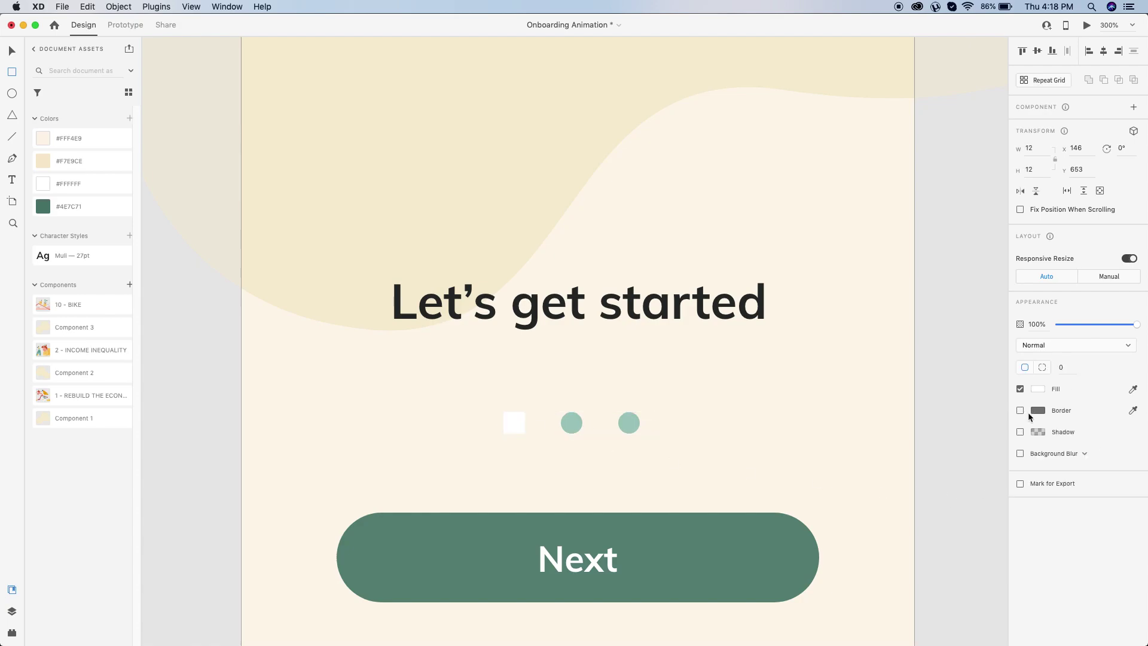
Step: Fill the square over the first dot with the sampled dark green #407166
click(1039, 388)
click(1014, 438)
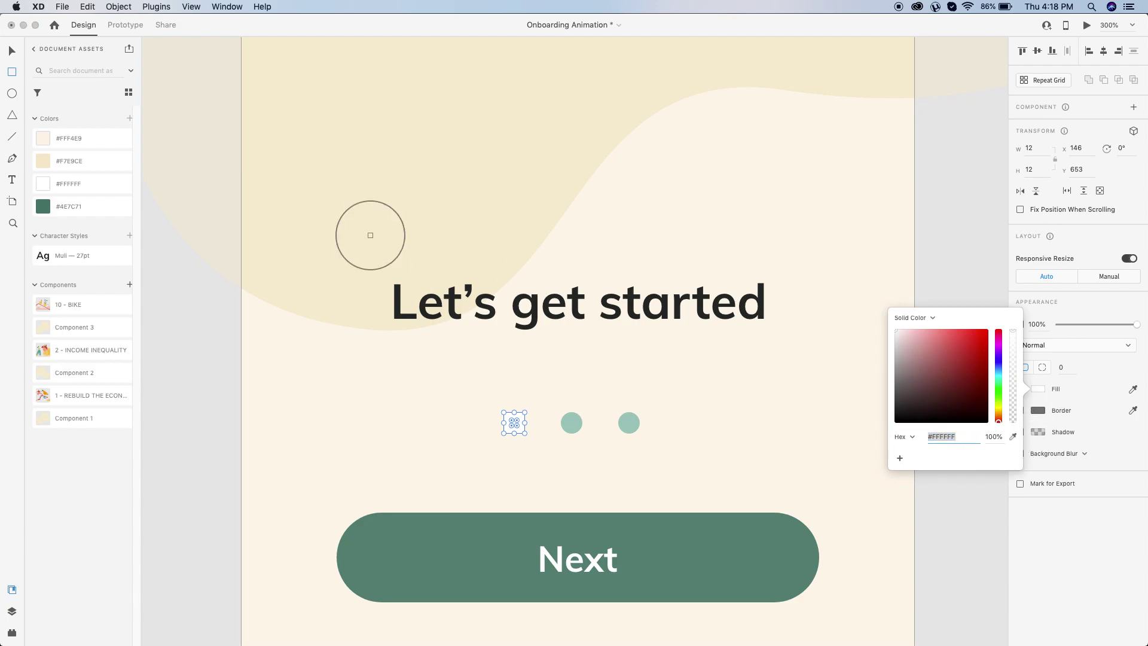
click(44, 206)
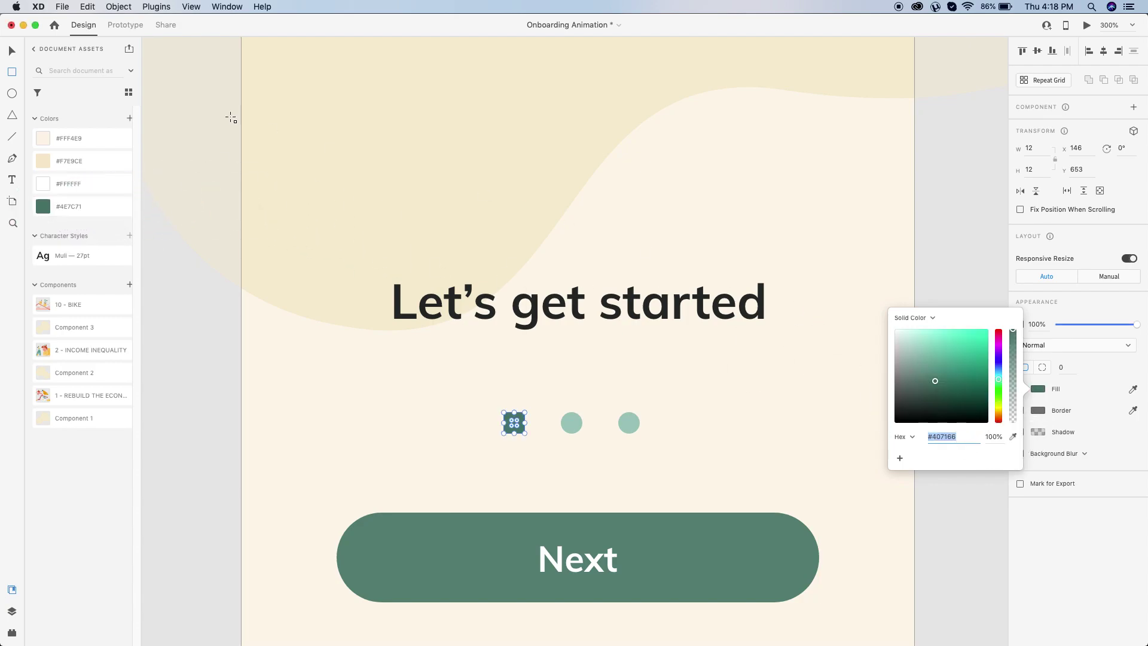
click(11, 52)
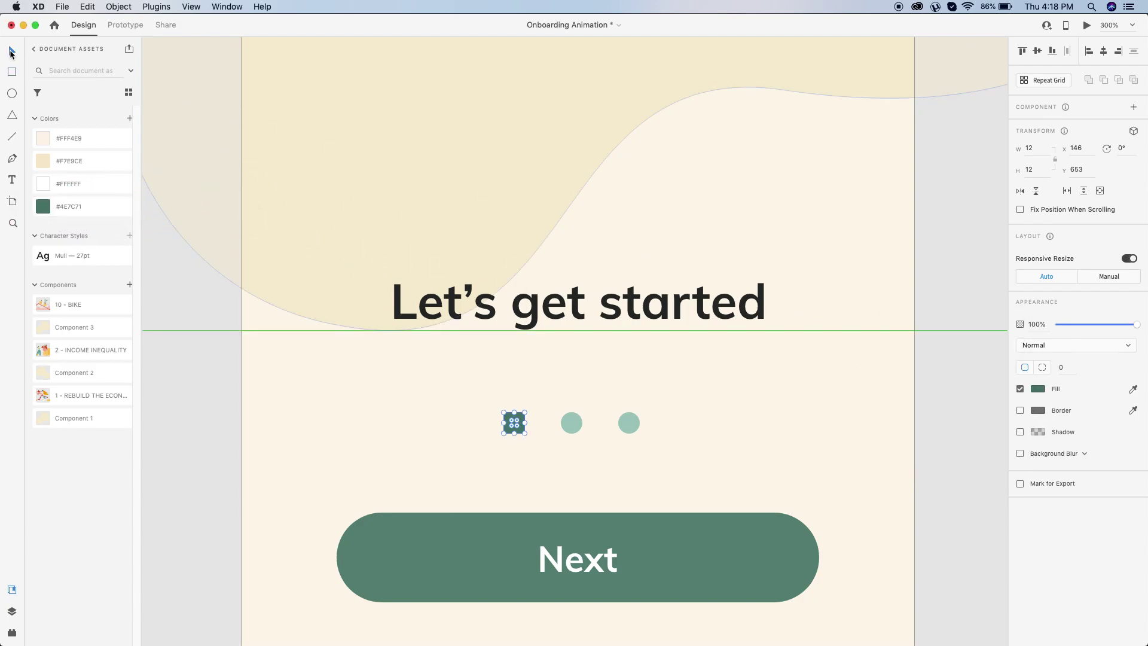
Step: Round the dark green square's corners to a radius of 6 so it matches the first dot
click(591, 460)
double_click(565, 423)
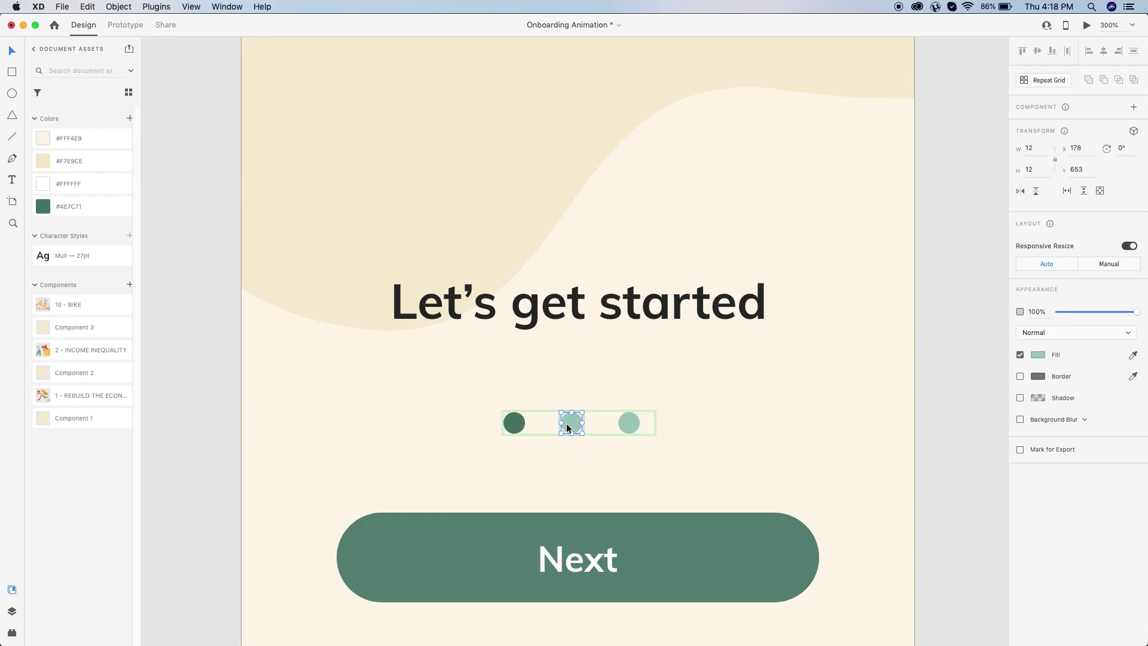
click(517, 426)
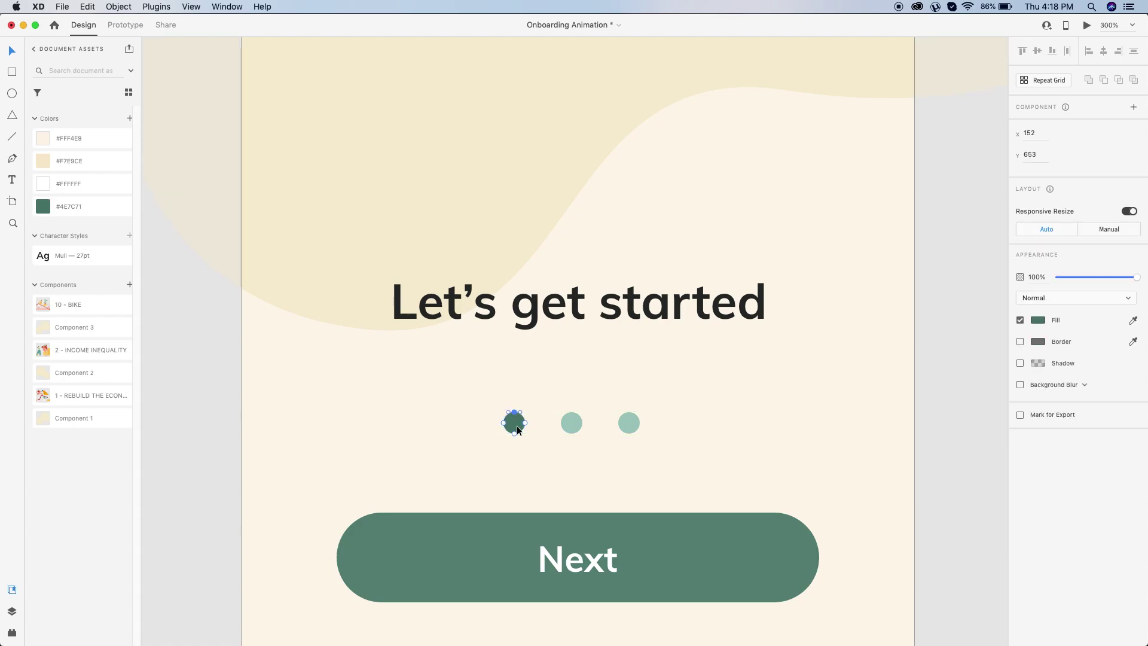
click(544, 449)
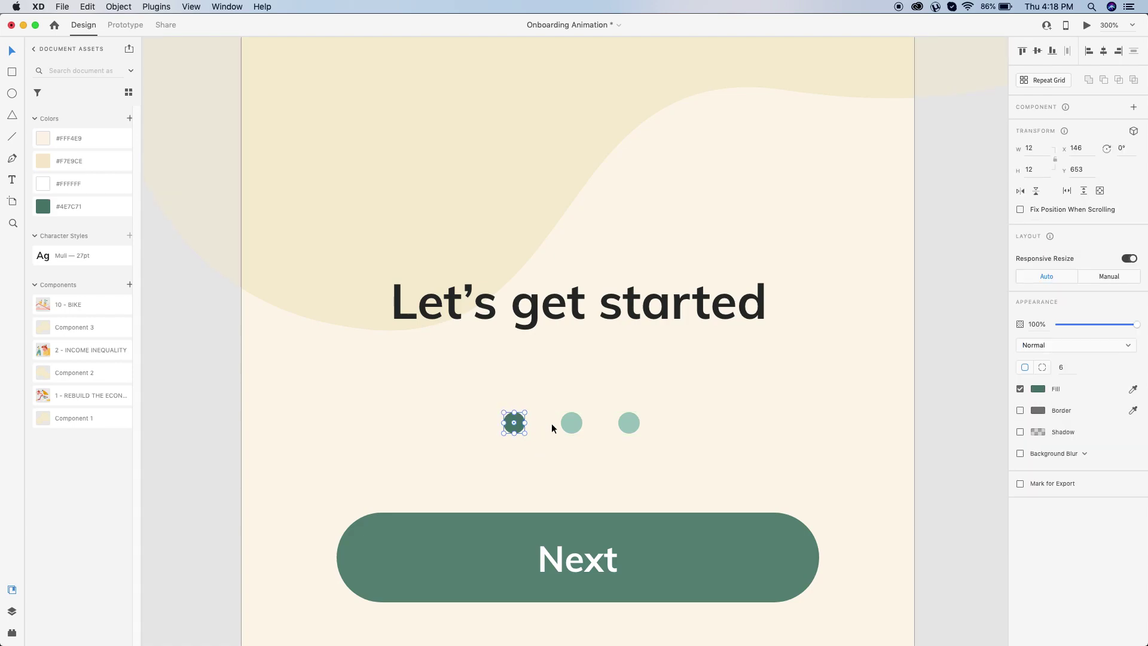
Step: Duplicate the dark green dot in place and delete the surplus topmost copy from the artboard
right_click(515, 426)
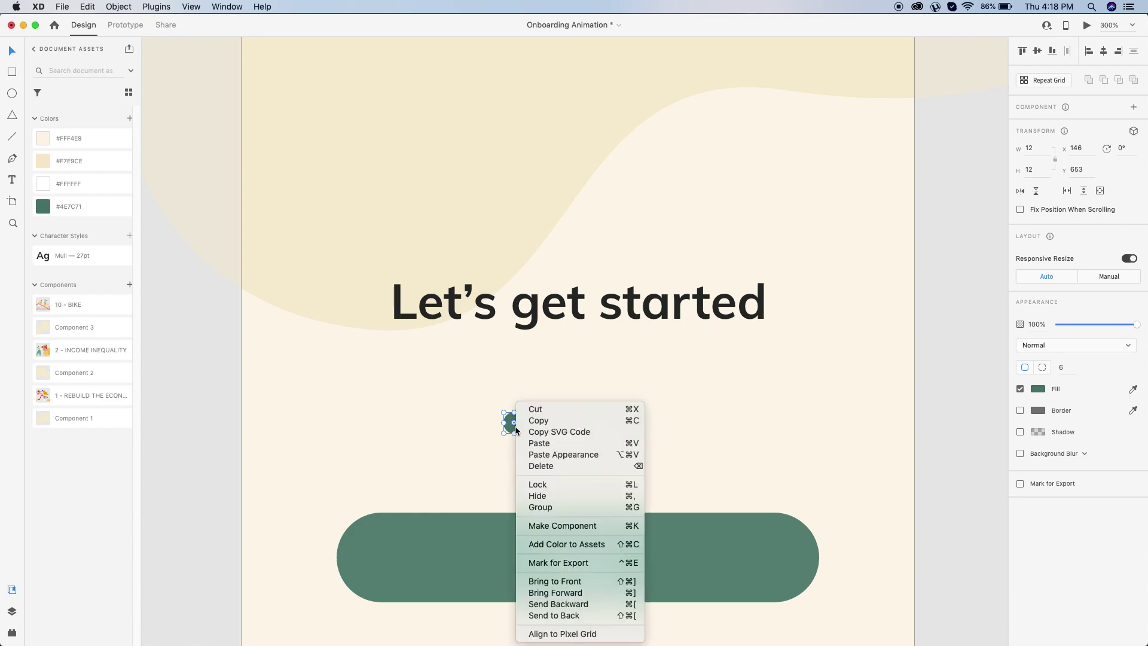
click(538, 421)
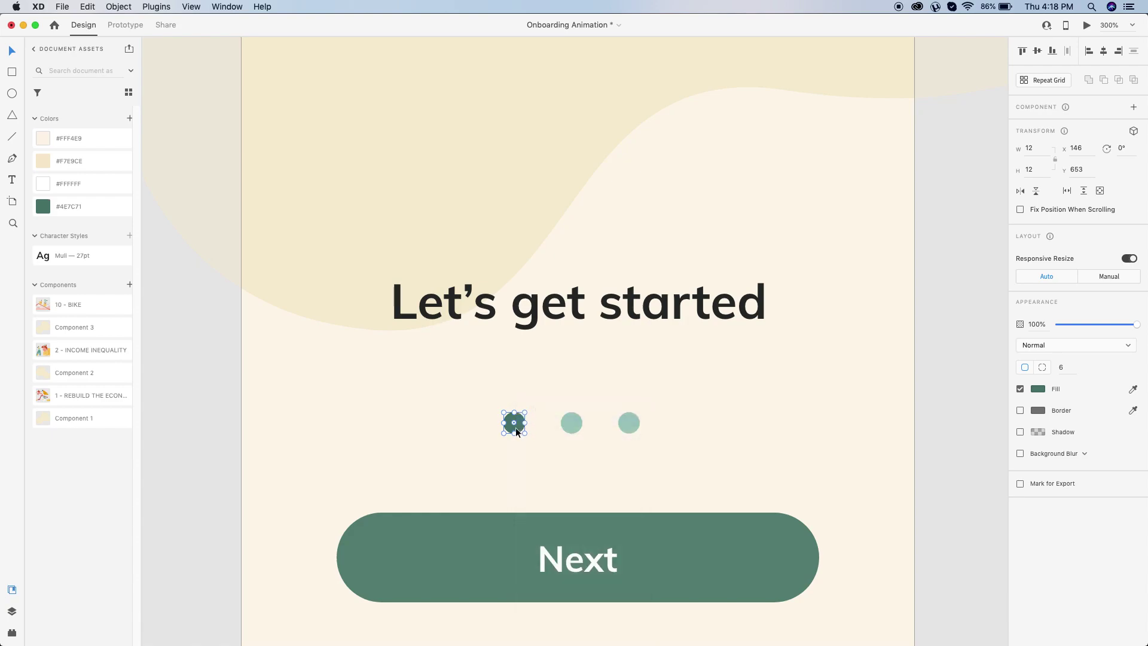
right_click(513, 425)
click(533, 444)
click(12, 611)
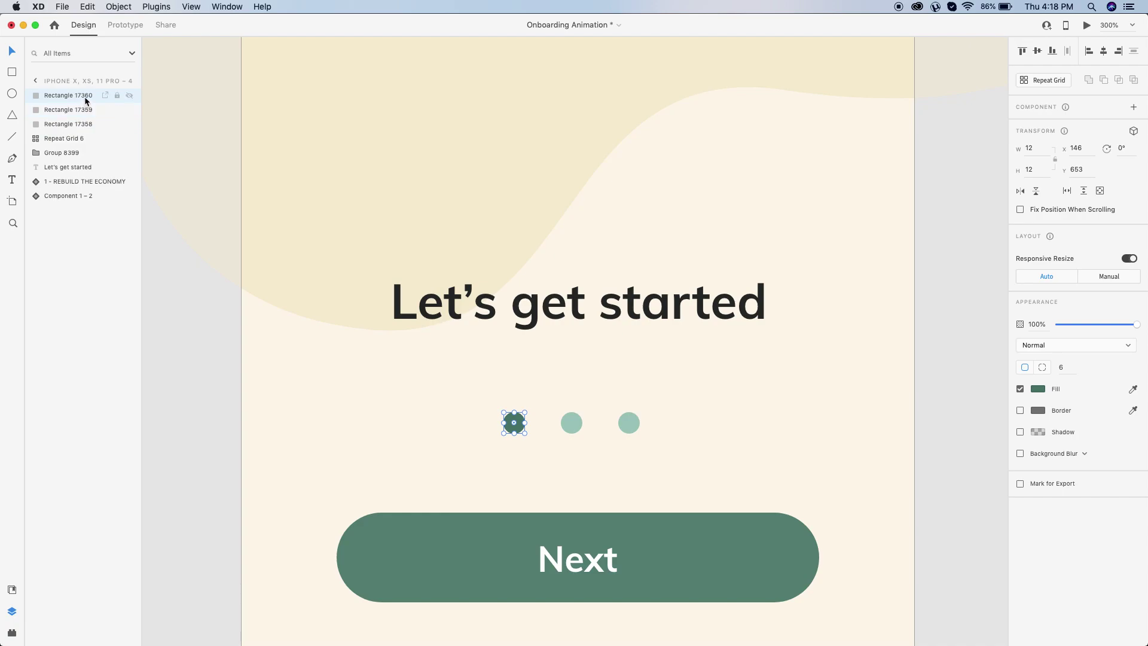
key(Delete)
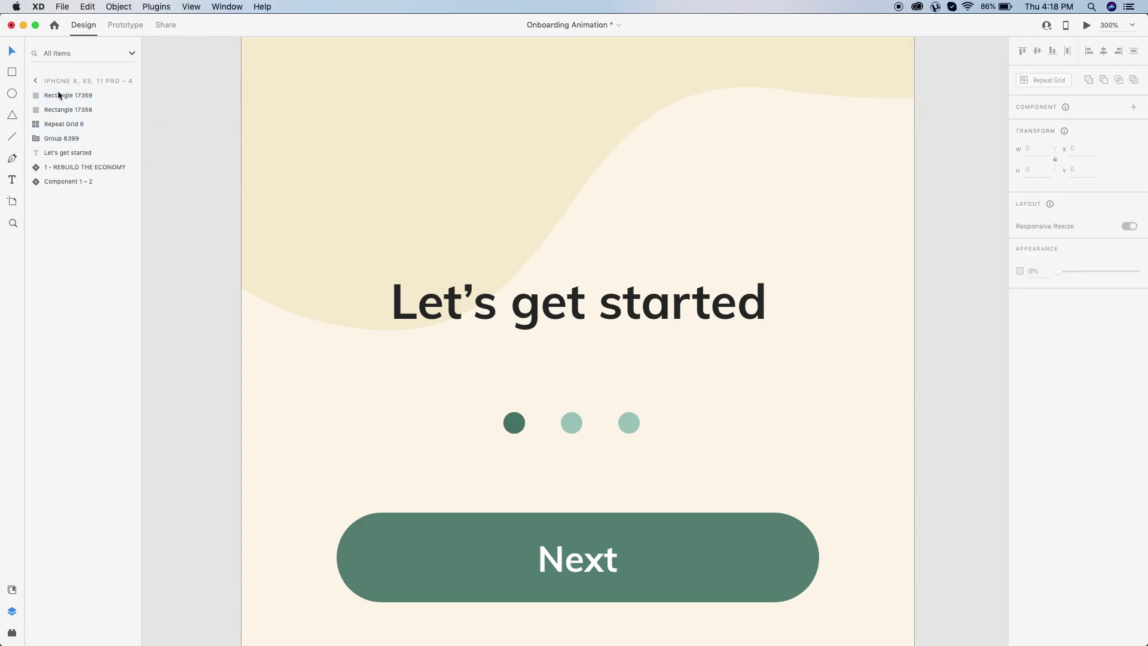
Step: Replace the topmost dark green dot with a fresh copy of the remaining dot pasted in place over it
click(59, 94)
key(Delete)
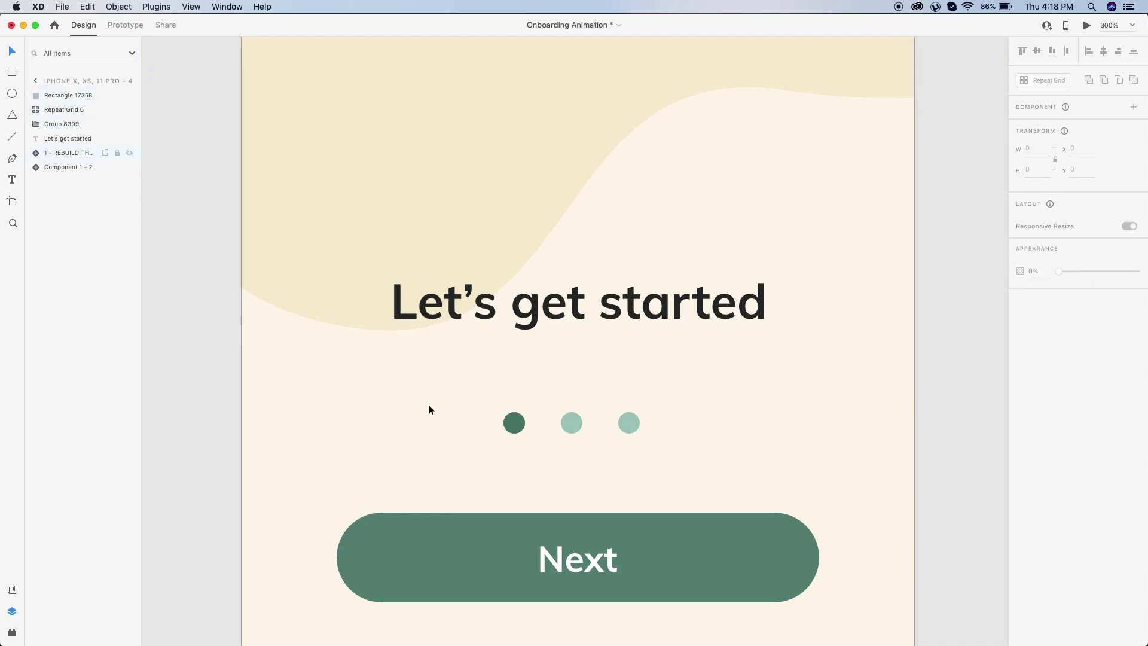
click(514, 426)
right_click(514, 425)
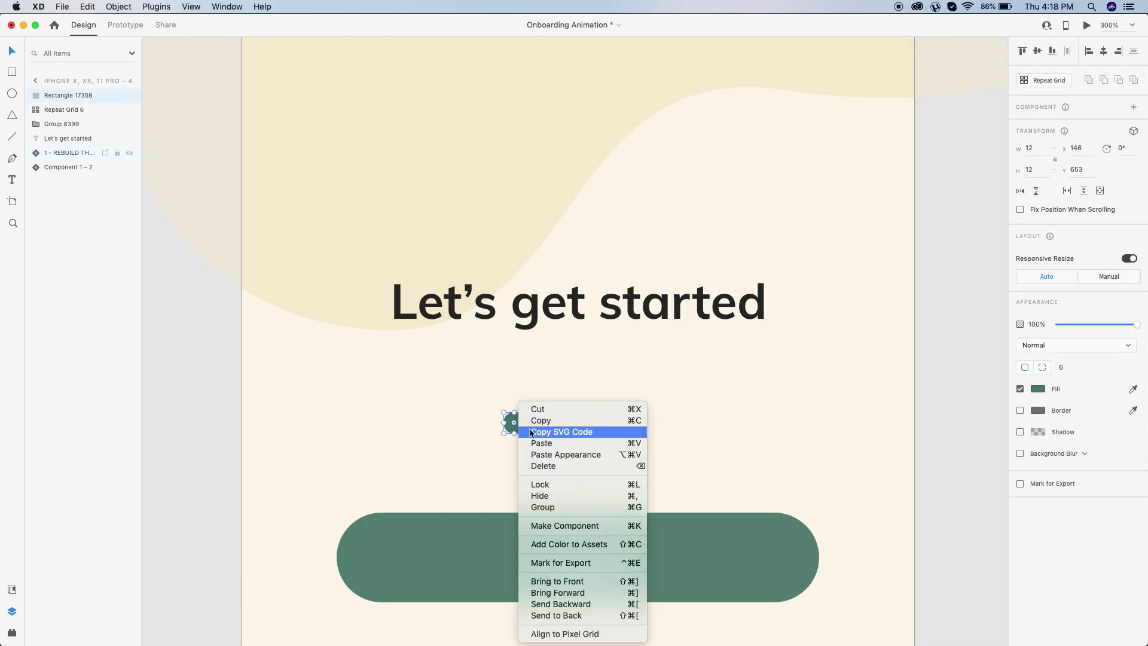
click(512, 424)
right_click(513, 424)
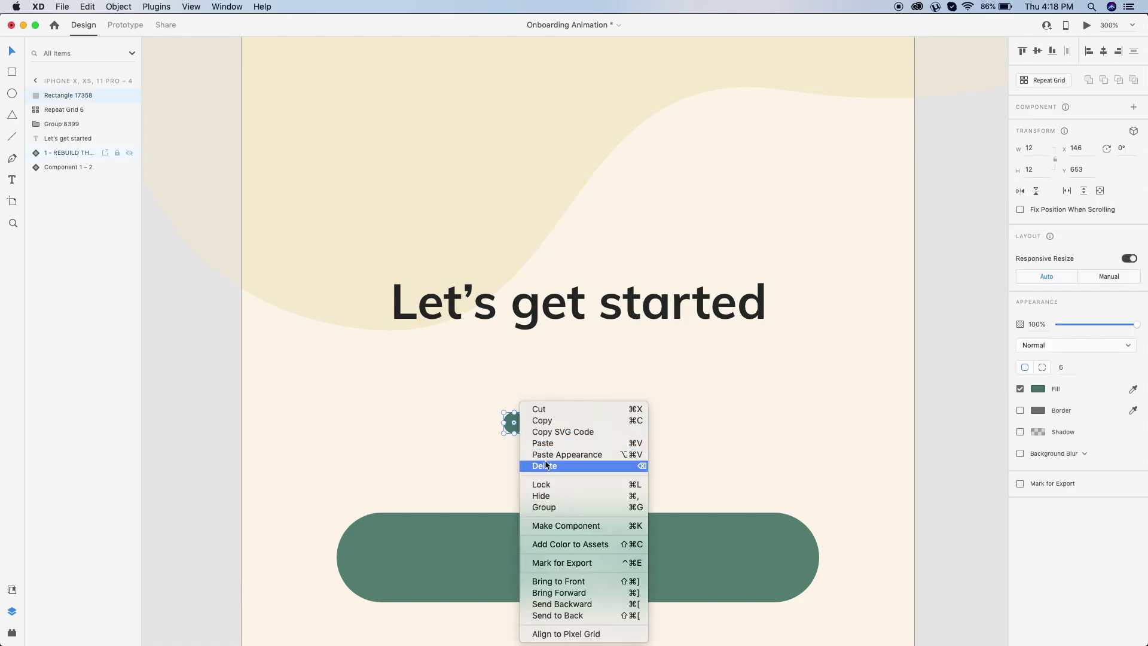
click(542, 443)
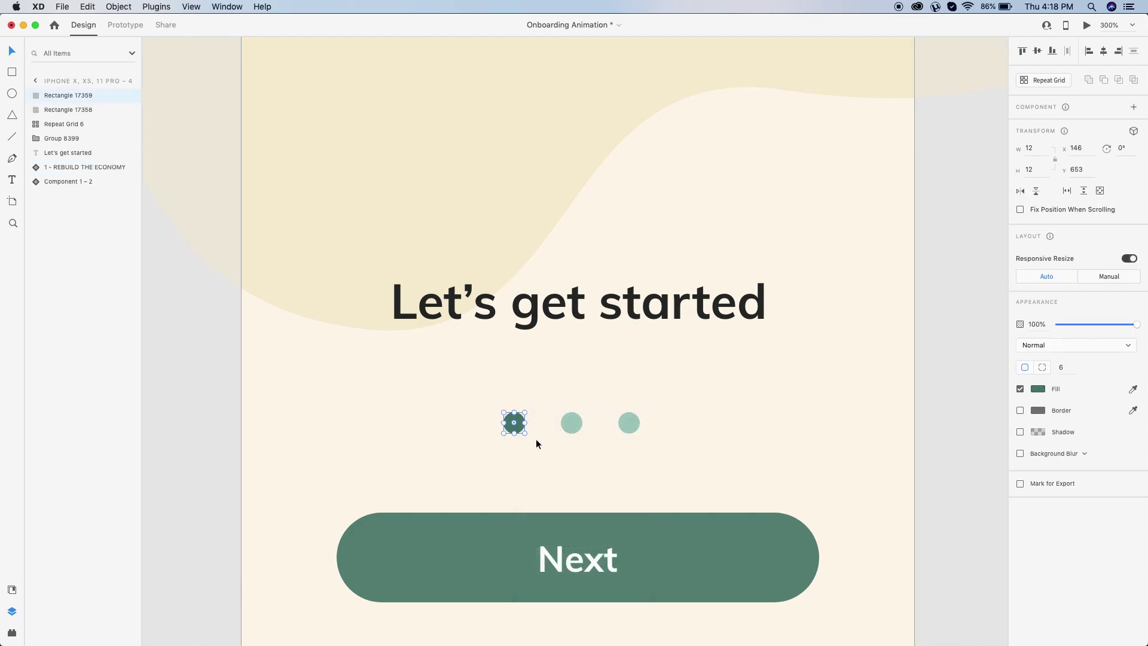
Step: Select both stacked dark green dots and mask them with the upper shape
shift+click(78, 110)
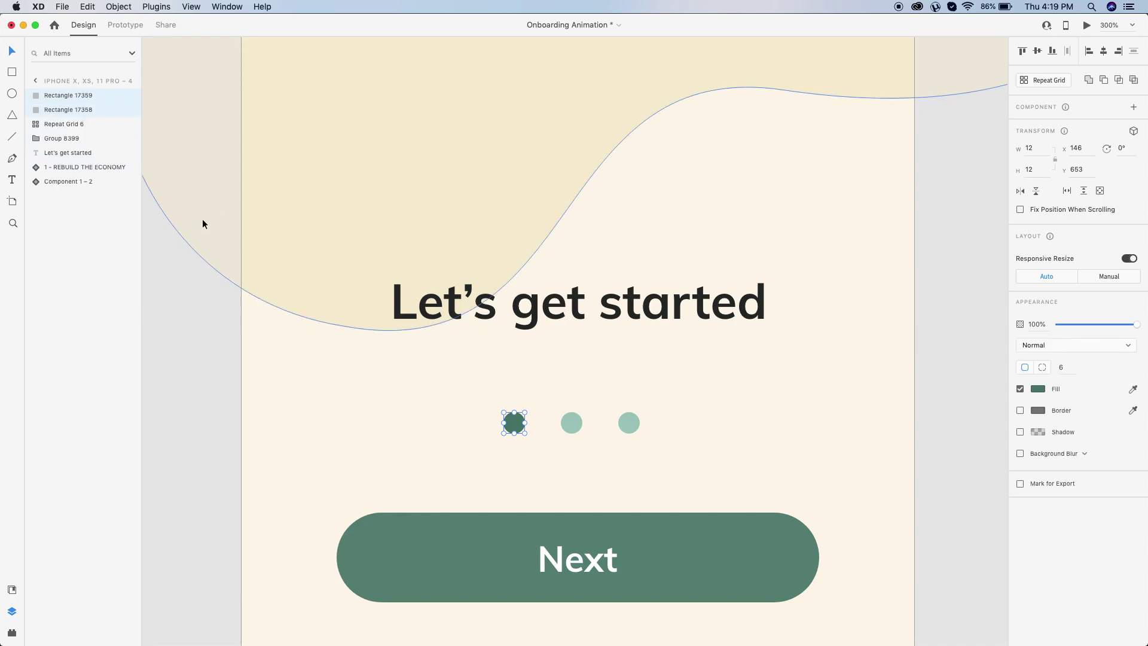
click(119, 6)
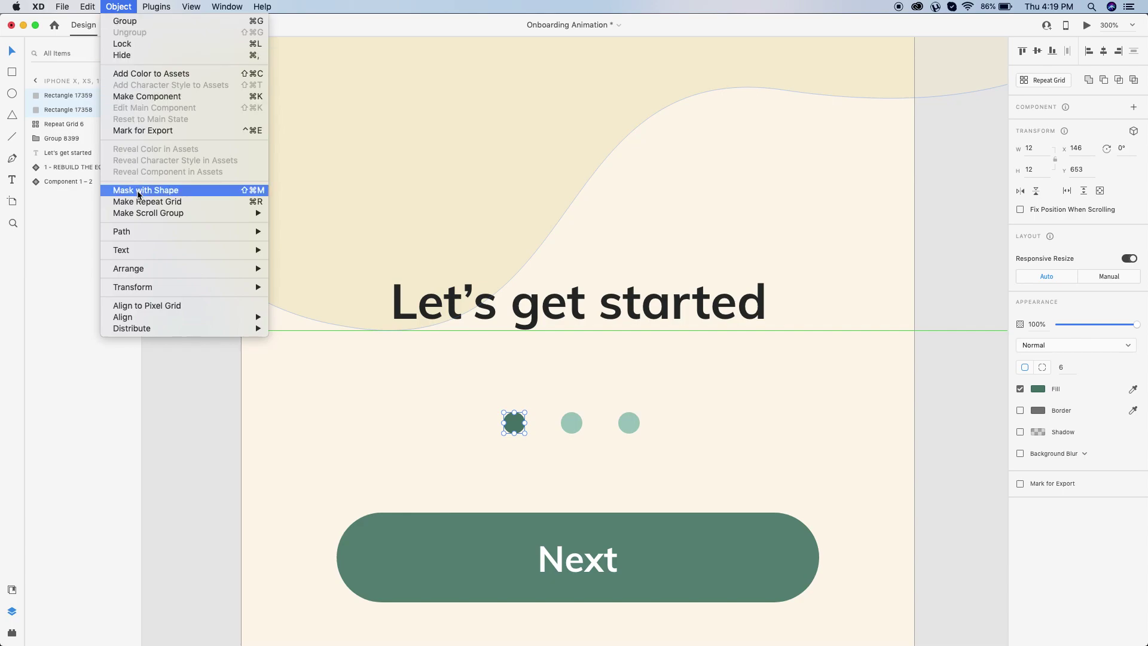
click(192, 196)
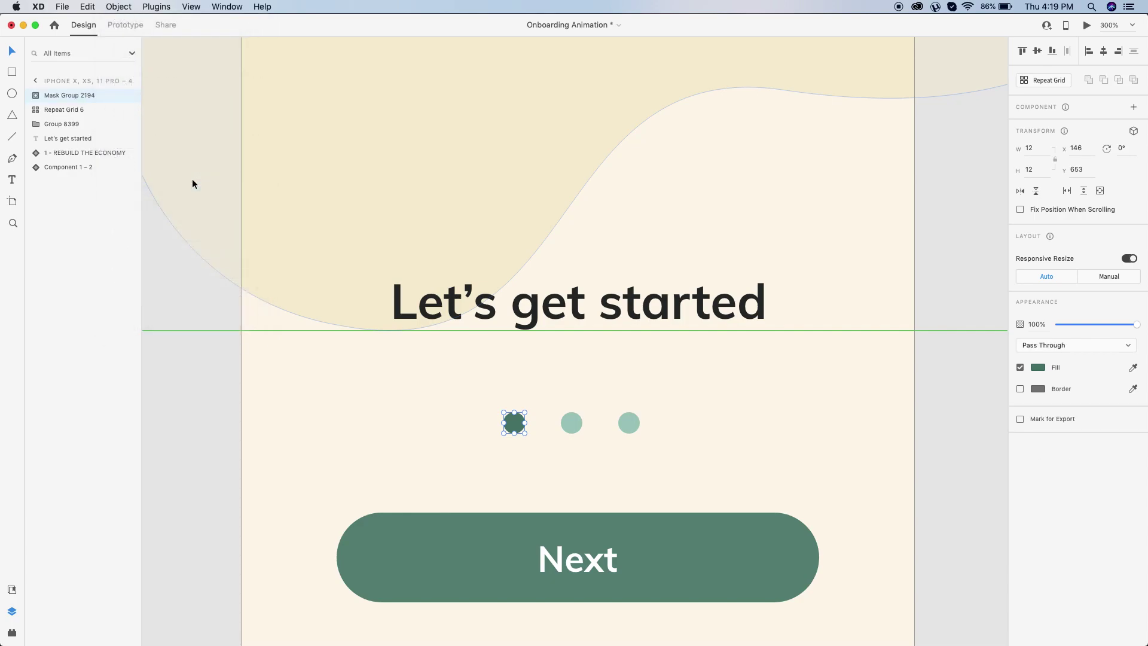
Step: Inside the mask group, stretch the upper rectangle outward, away from the other two dots, to 52 wide starting at X 106
click(35, 96)
click(71, 112)
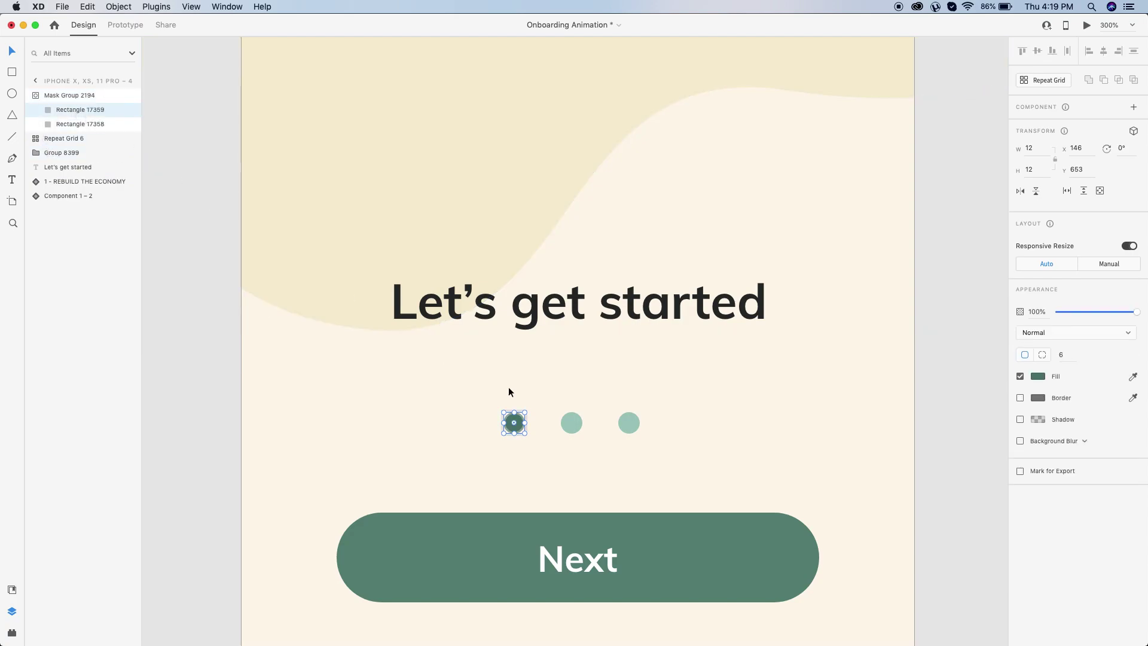
drag(505, 422, 431, 423)
click(59, 126)
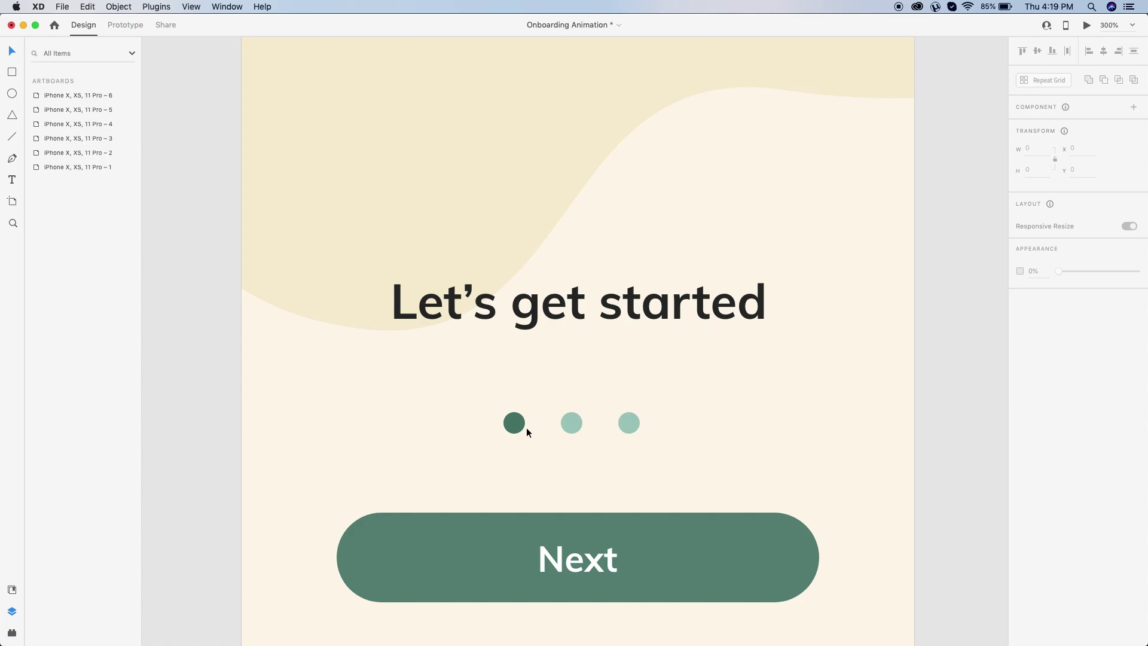
Step: Group the masked dark green dot together with the repeat grid of light dots on the Let's get started screen
click(568, 425)
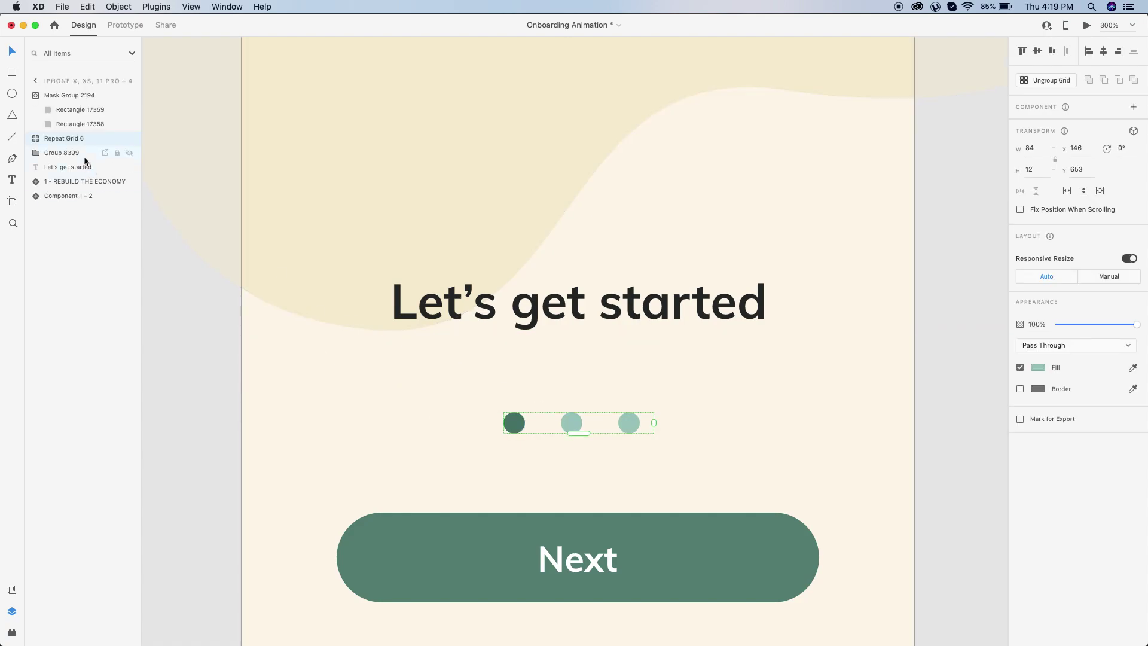
click(489, 422)
shift+click(576, 425)
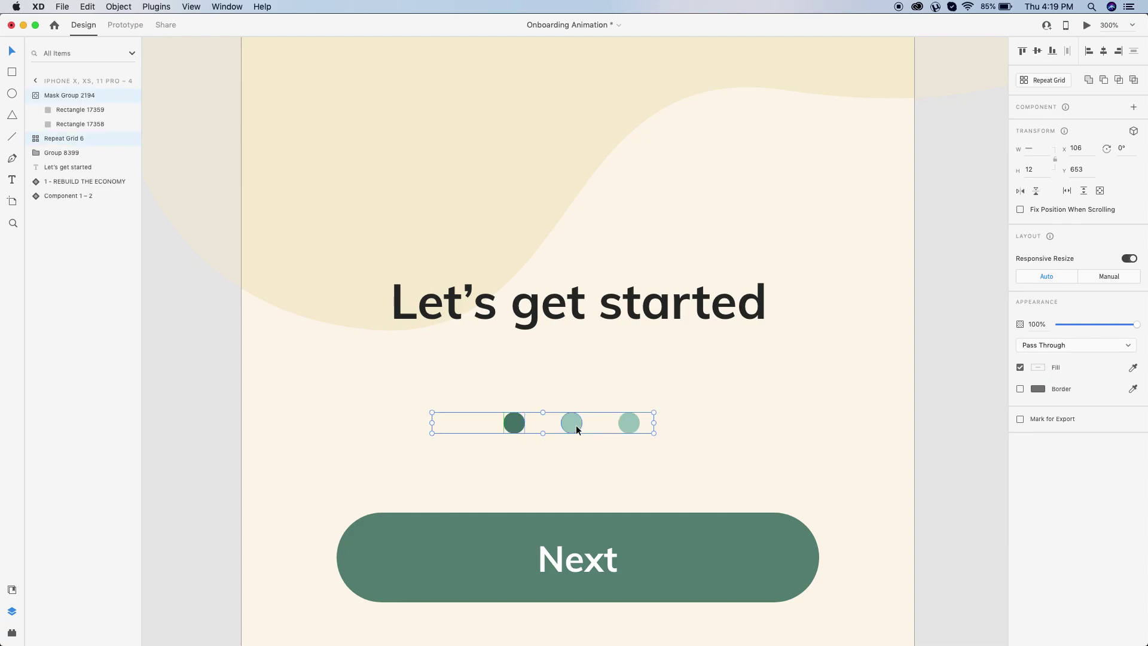
key(super+g)
click(949, 501)
Step: Copy the grouped page indicator and paste it onto the Build your savings artboard at the same position
drag(929, 510, 656, 515)
click(304, 425)
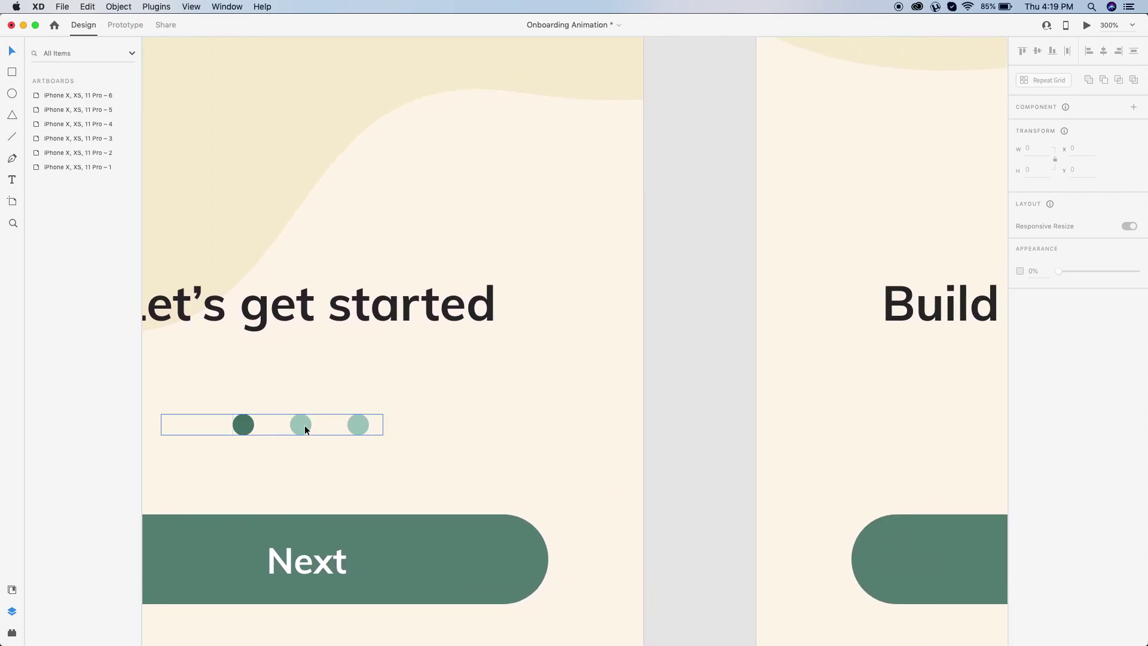
right_click(304, 427)
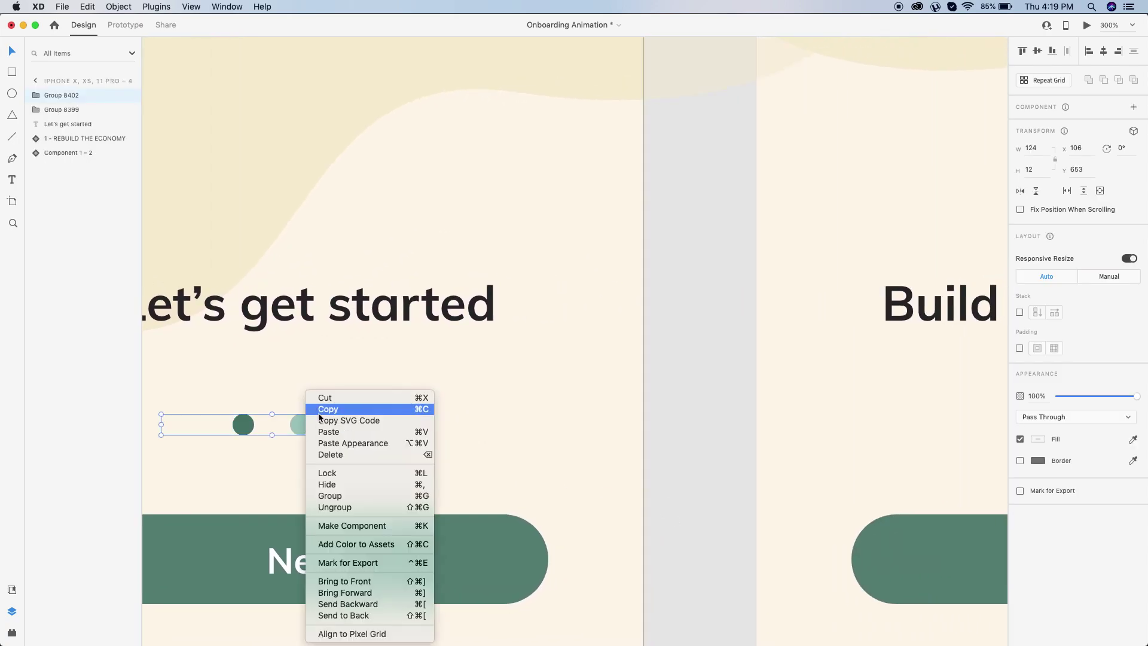
click(327, 409)
click(866, 468)
drag(866, 468, 510, 461)
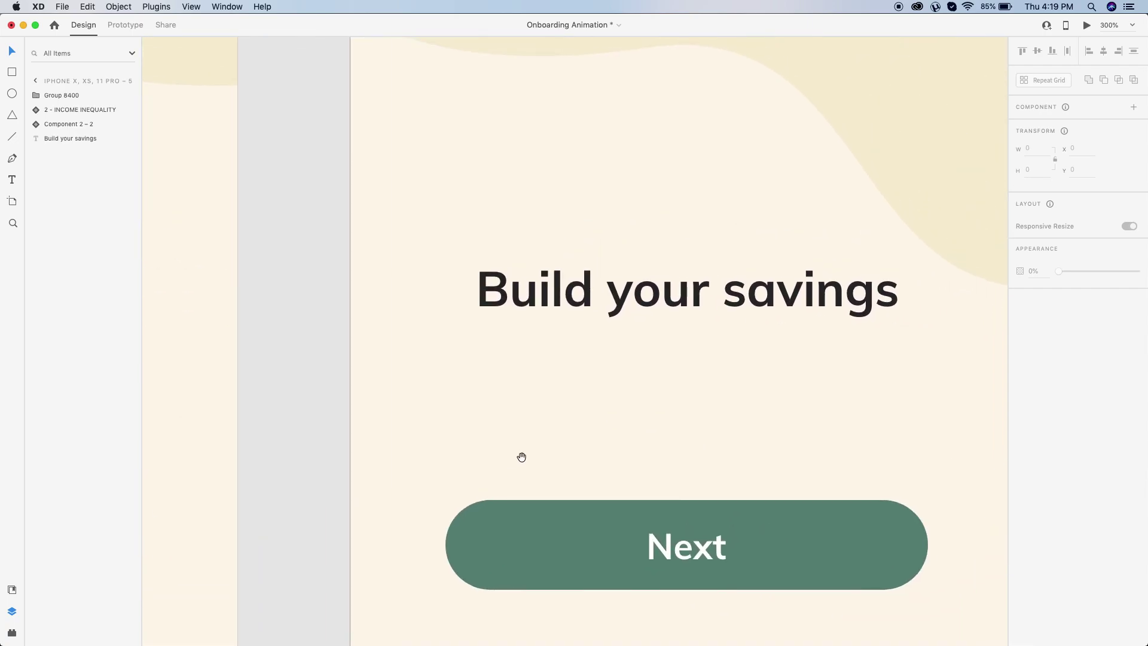
right_click(633, 415)
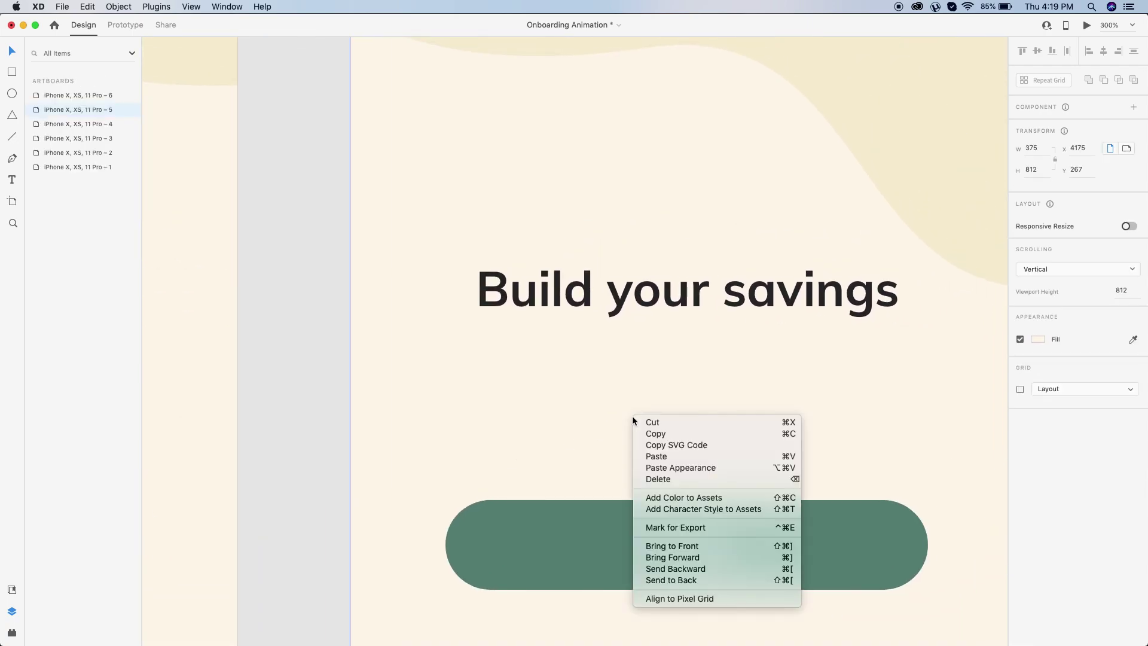
click(652, 457)
key(super+minus)
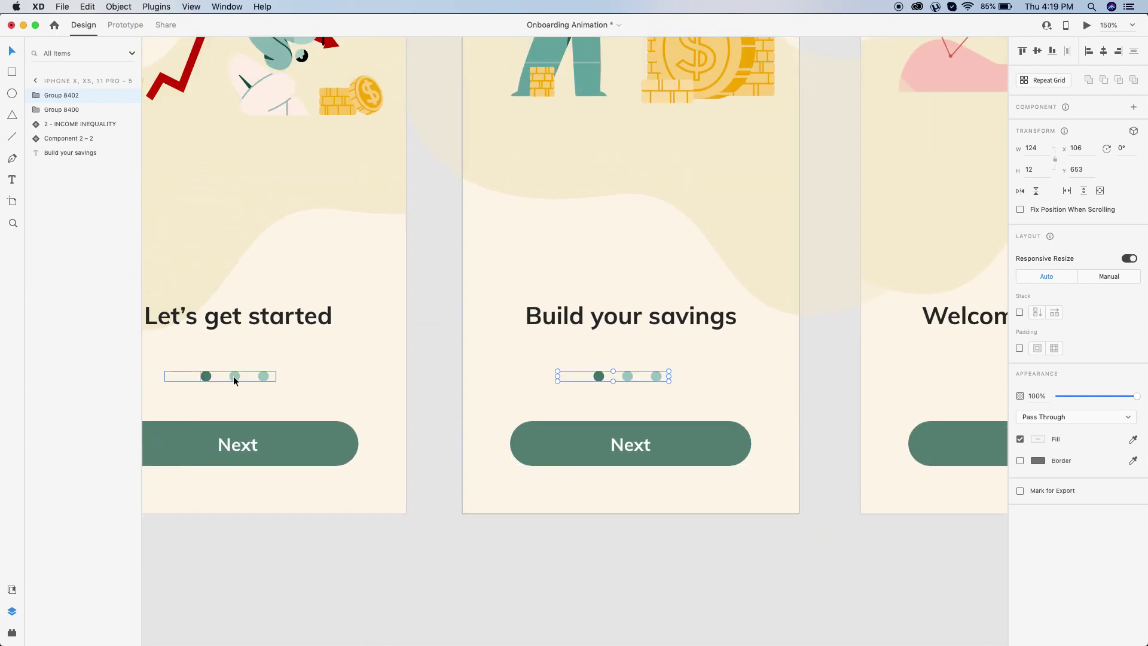
click(234, 380)
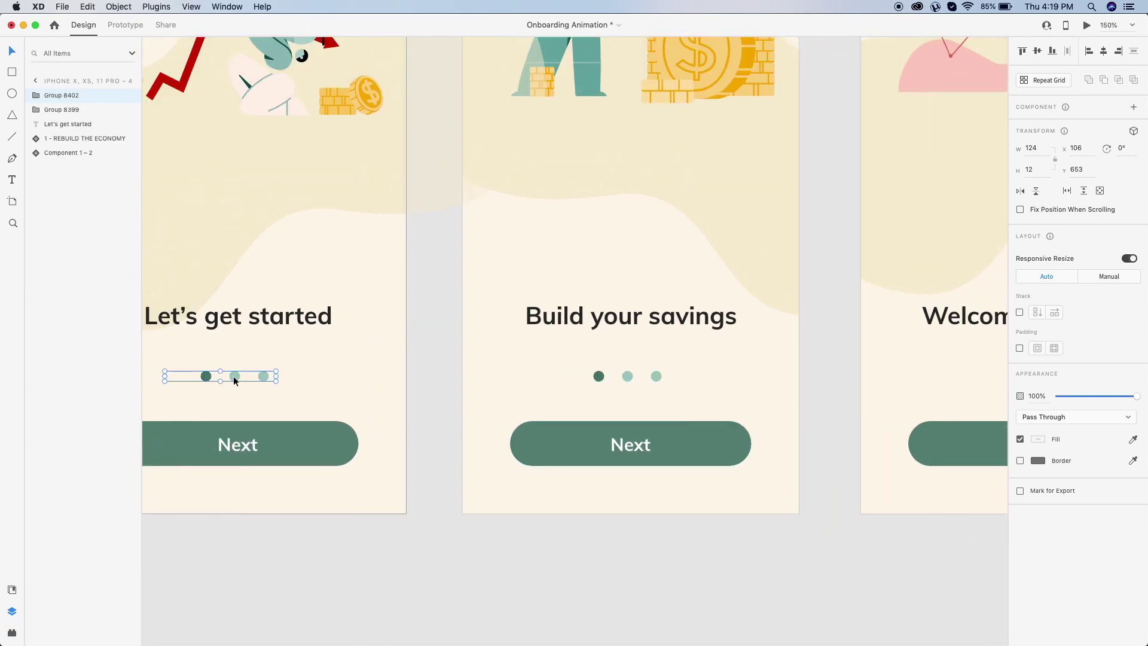
click(626, 378)
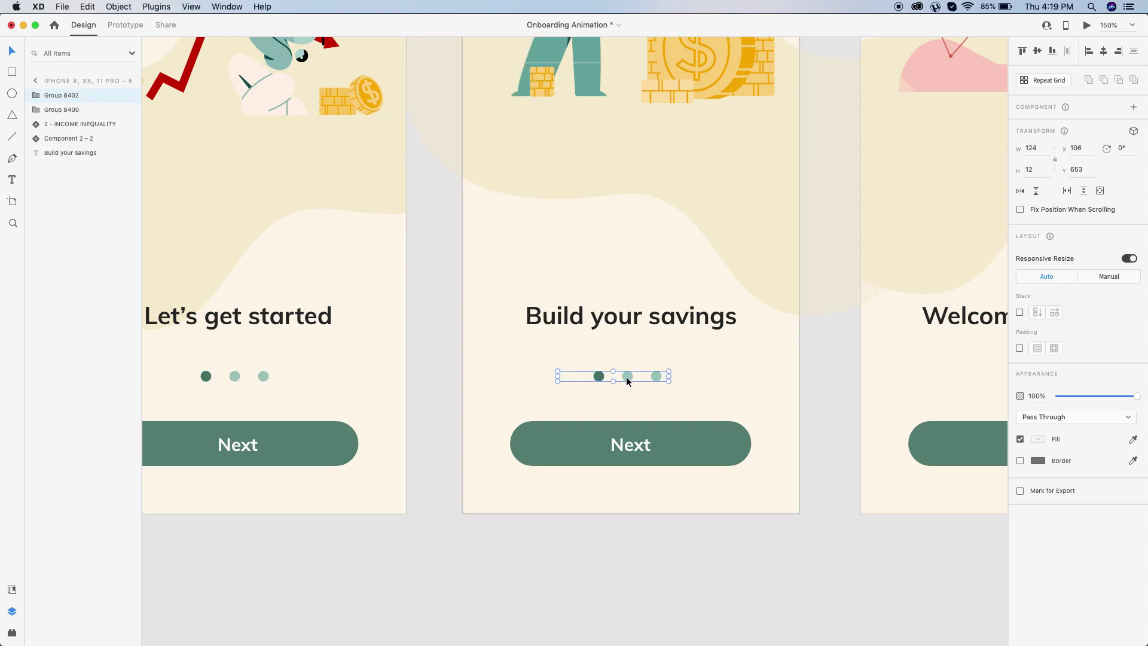
click(823, 440)
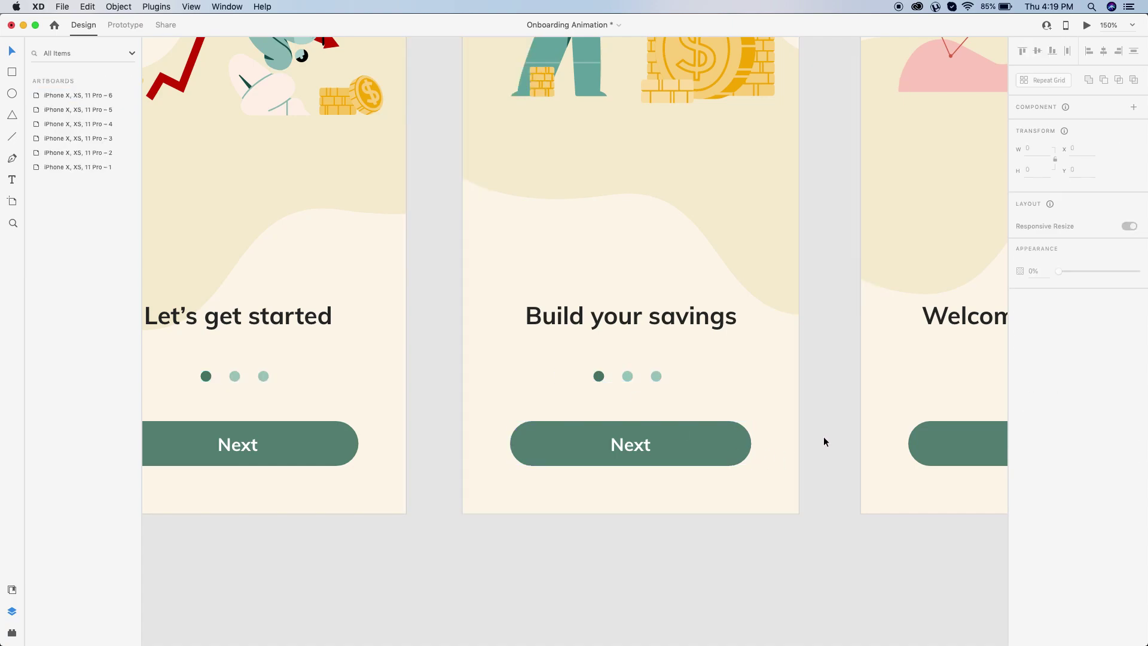
Step: On the Build your savings screen, move the masked dark green dot 32 units onto the second dot, at X 138
key(super+equal)
key(super+equal)
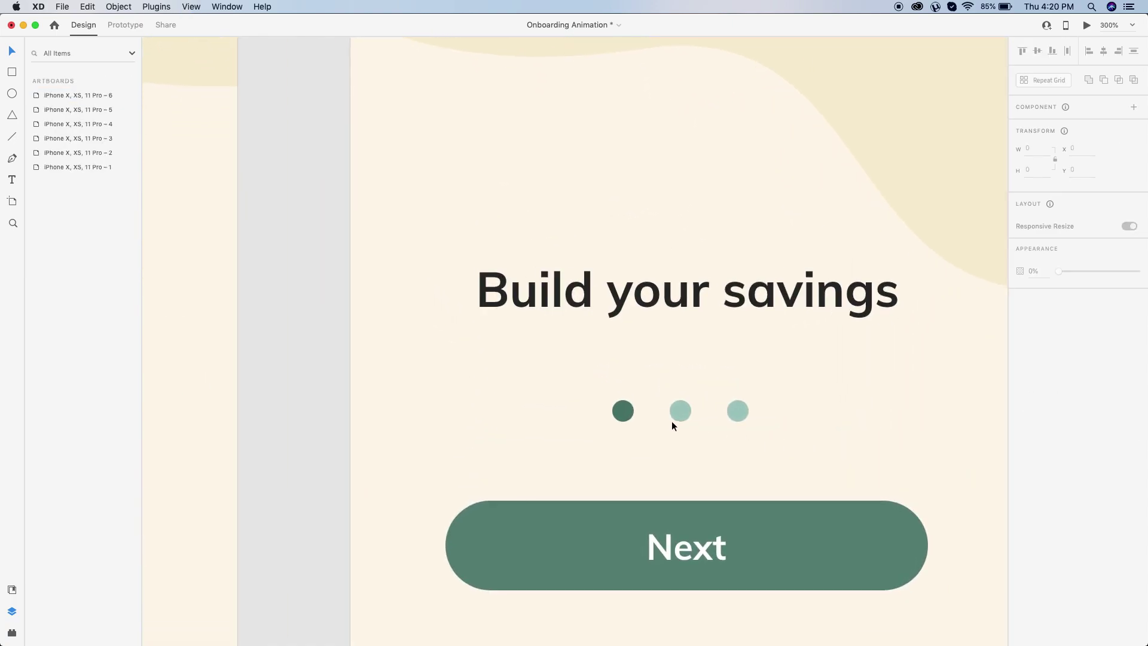
double_click(623, 411)
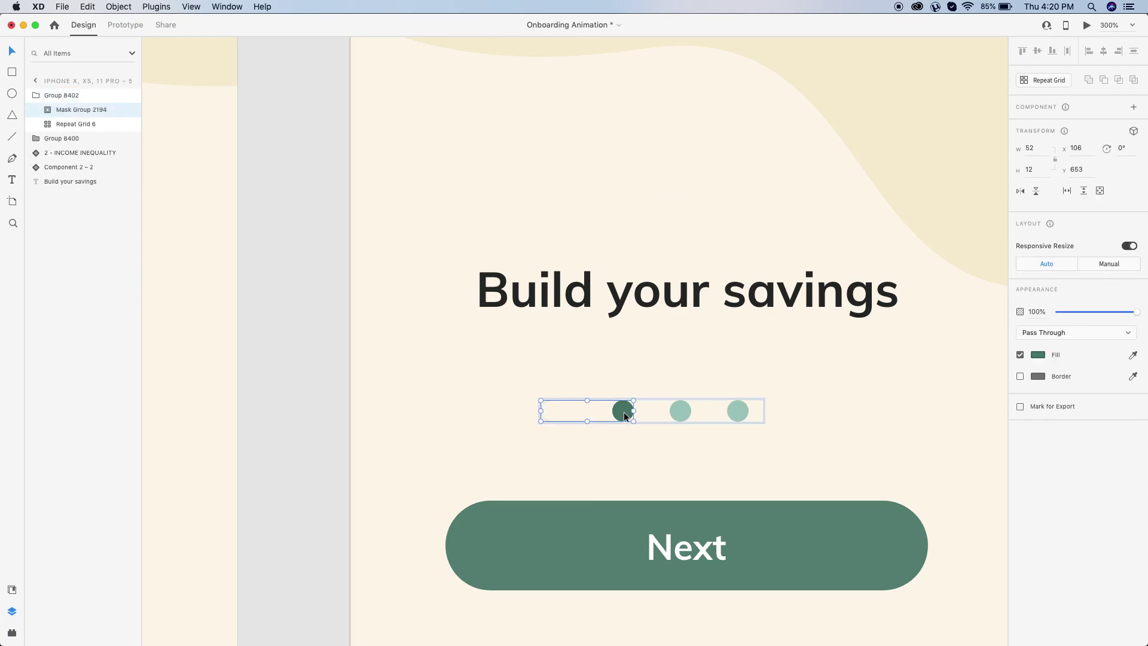
key(shift+Right)
key(shift+Right)
key(shift+Right)
key(Right)
key(Right)
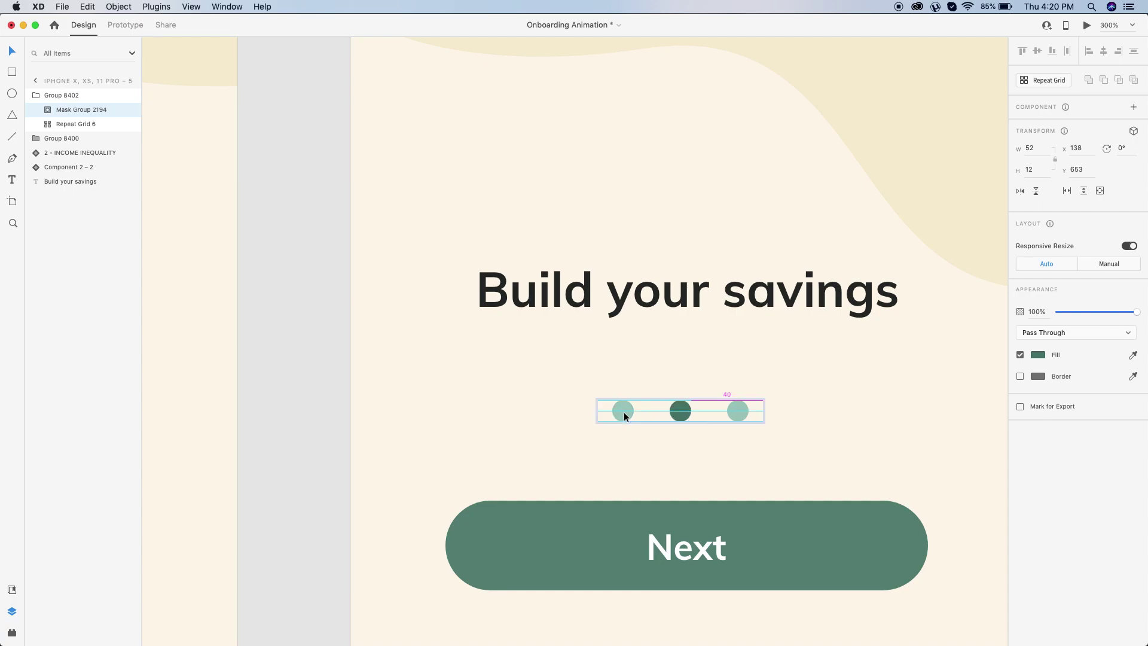
Step: Inside this screen's mask group, stretch the lower dark green rectangle back towards the first dot to 41 wide
click(48, 110)
click(69, 125)
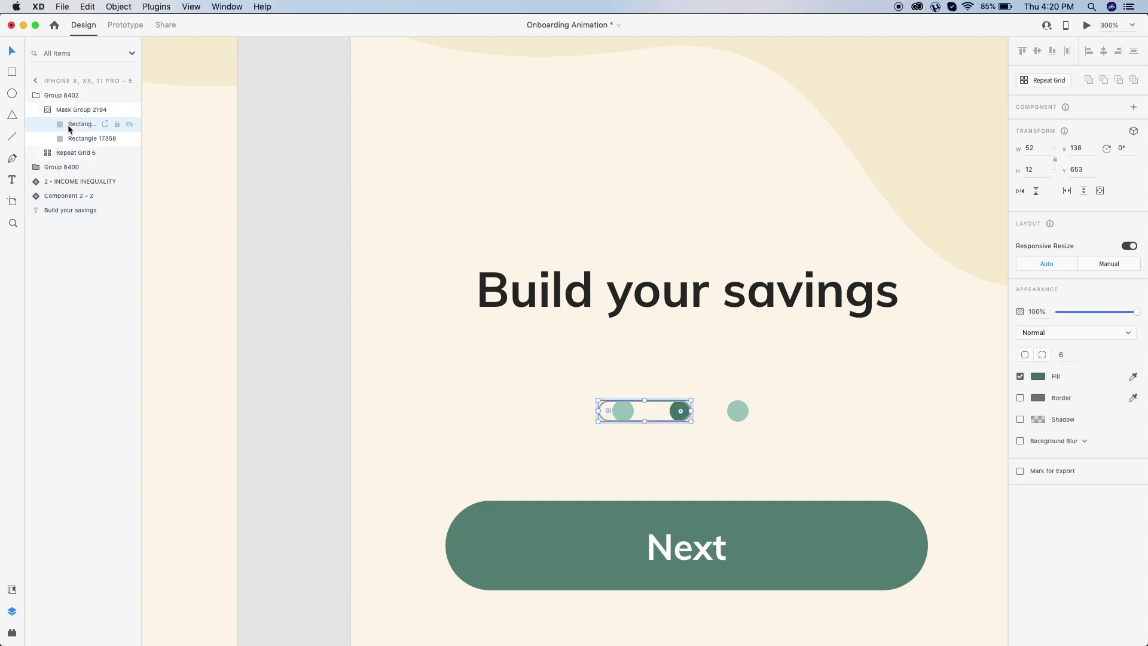
click(74, 138)
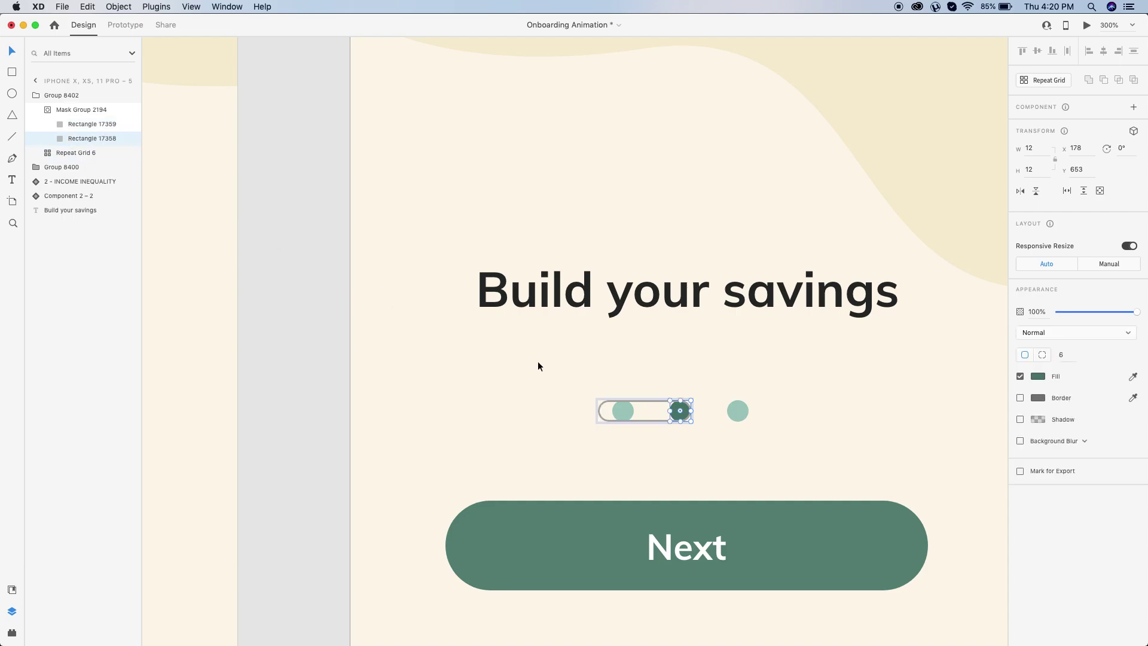
drag(670, 410, 619, 410)
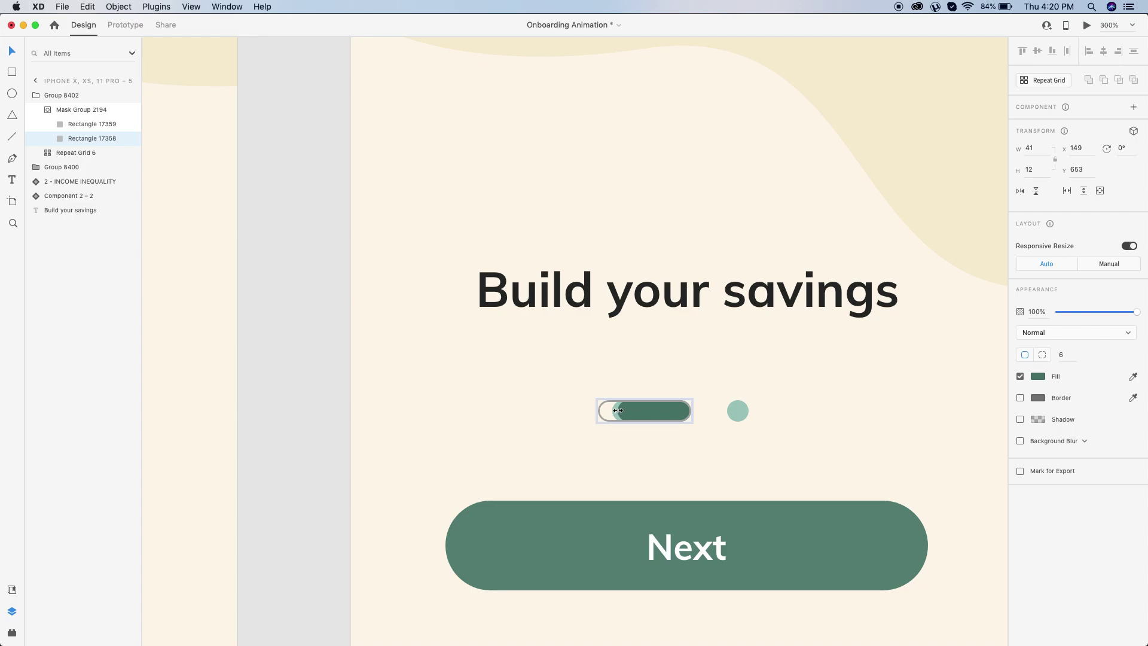
Step: Shrink the upper masking rectangle to 12 wide at X 178 so it covers only the second dot
click(84, 124)
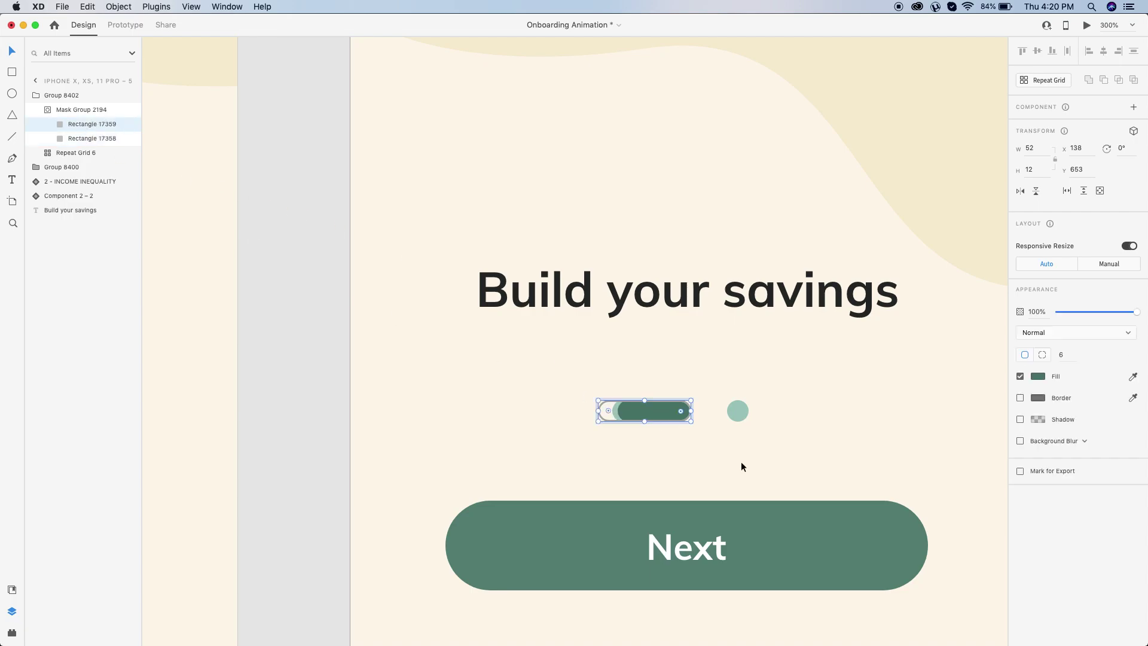
drag(598, 411, 670, 412)
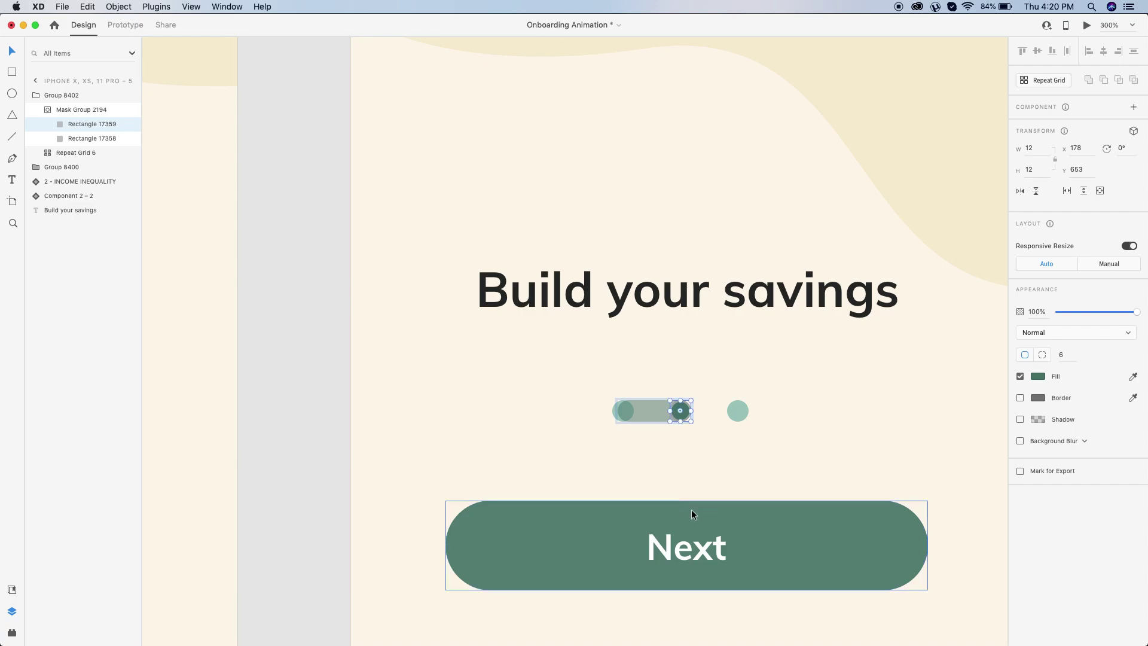
click(331, 293)
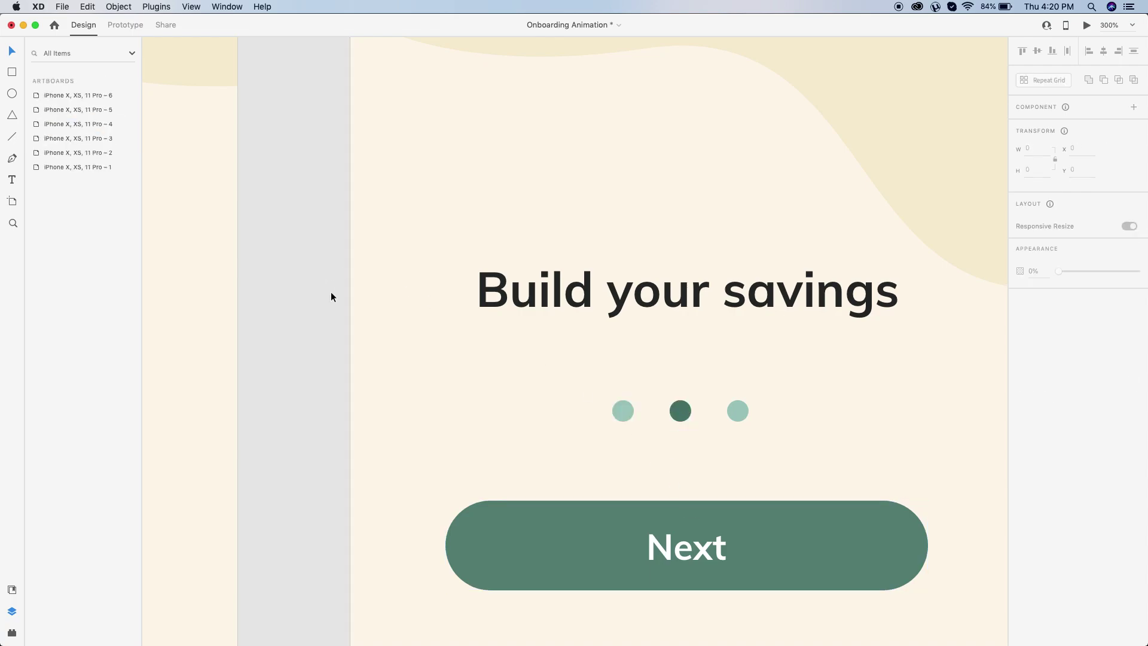
Step: Copy the page indicator group from the Let's get started screen and paste it onto the Welcome to family artboard
key(super+minus)
key(super+minus)
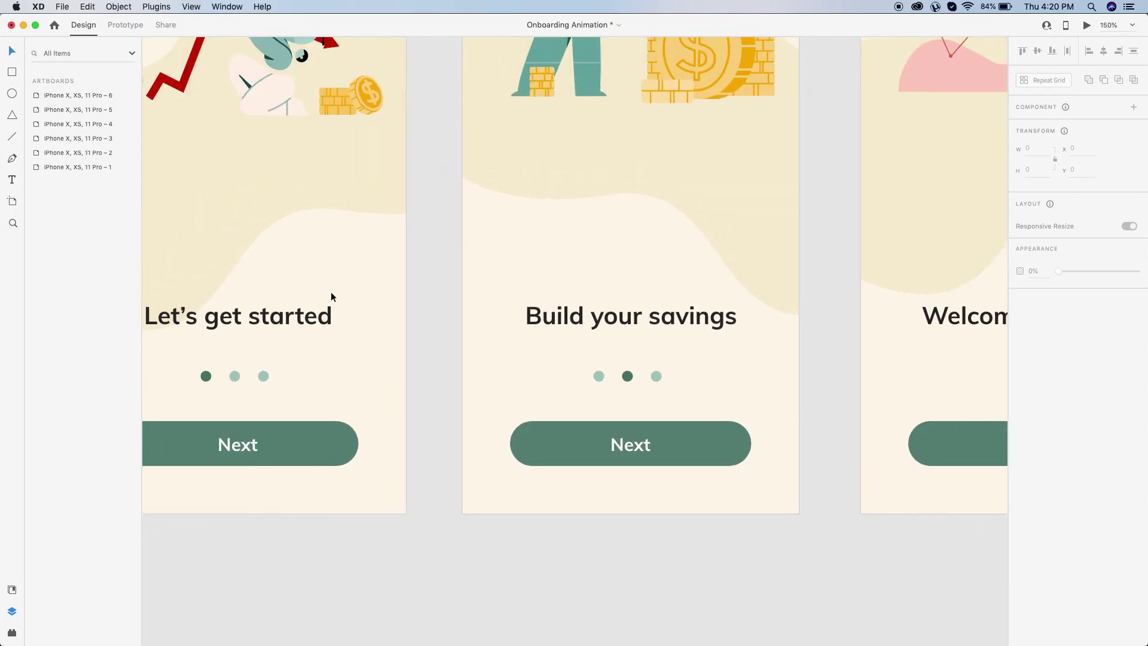
click(233, 375)
right_click(233, 376)
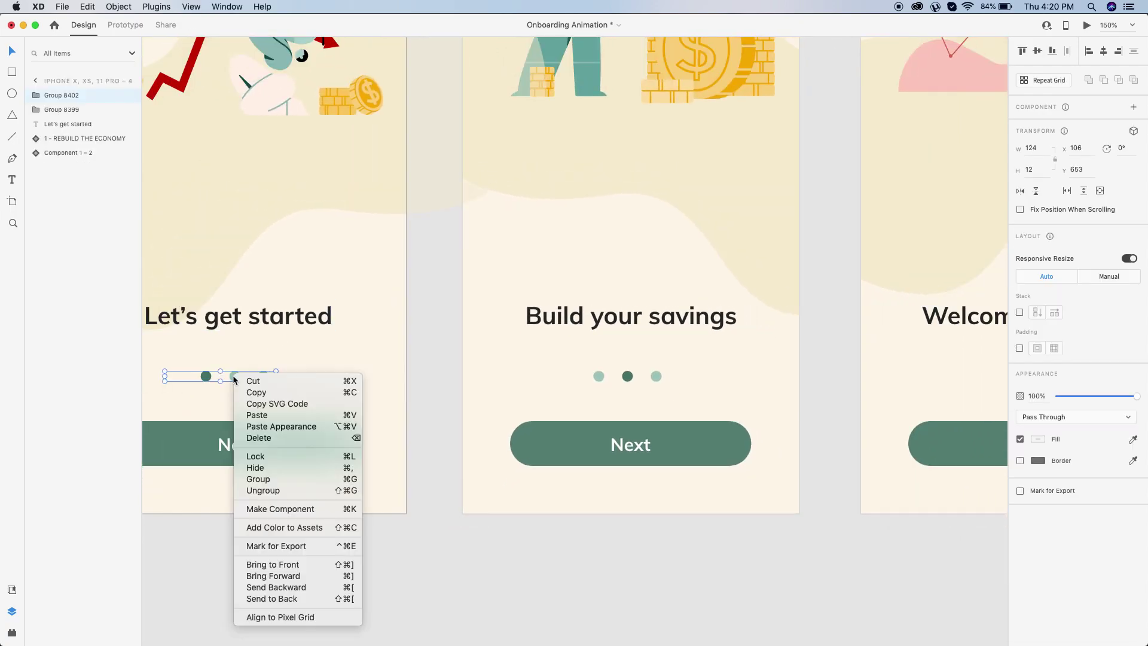
click(256, 392)
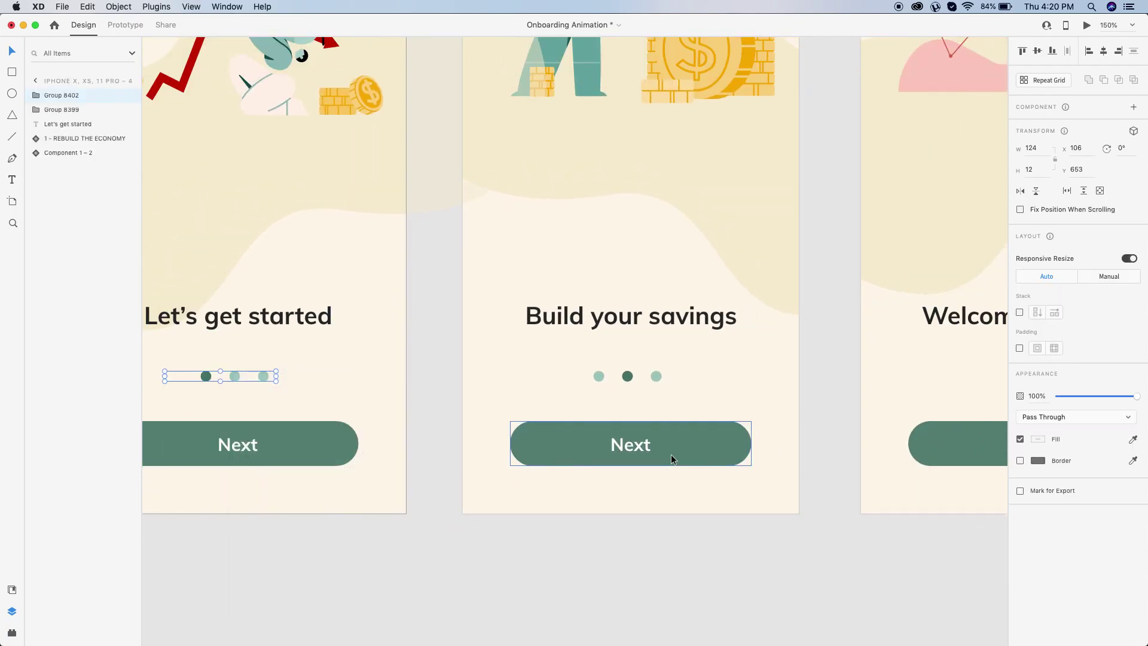
click(830, 422)
scroll(830, 421, right, 10)
click(606, 372)
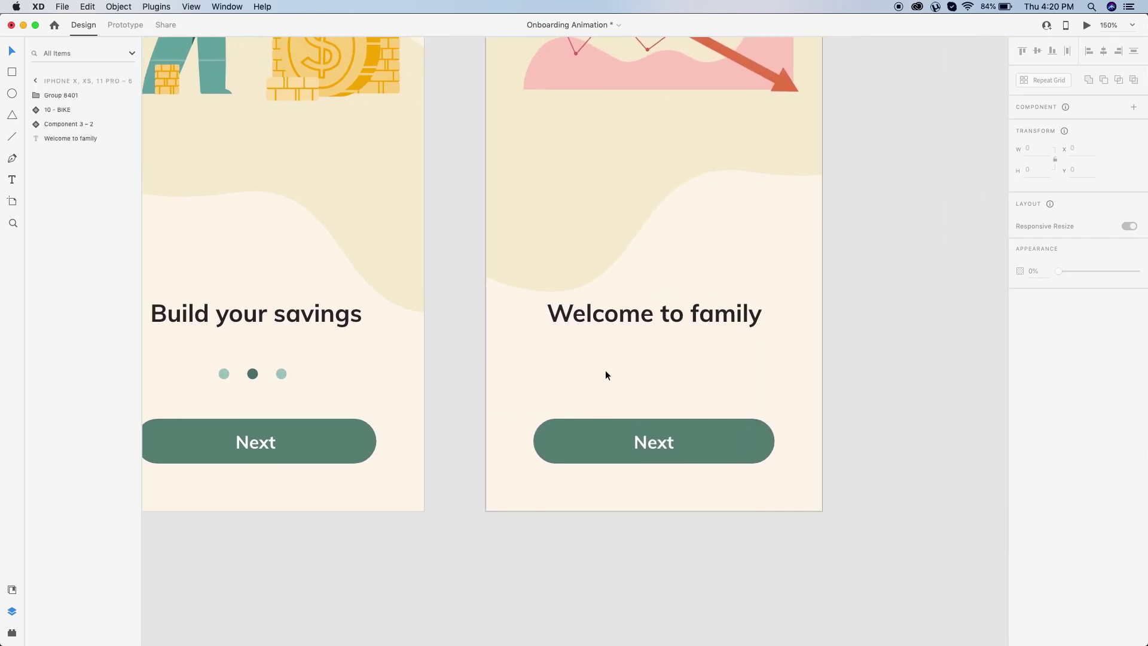
right_click(606, 370)
click(629, 409)
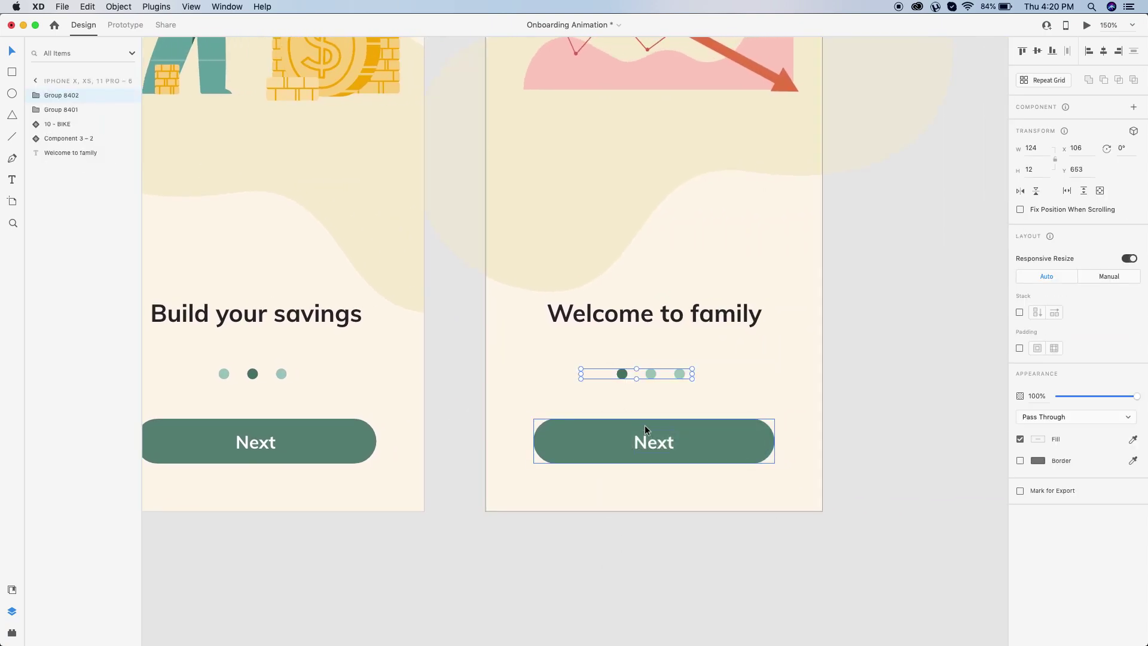
click(869, 382)
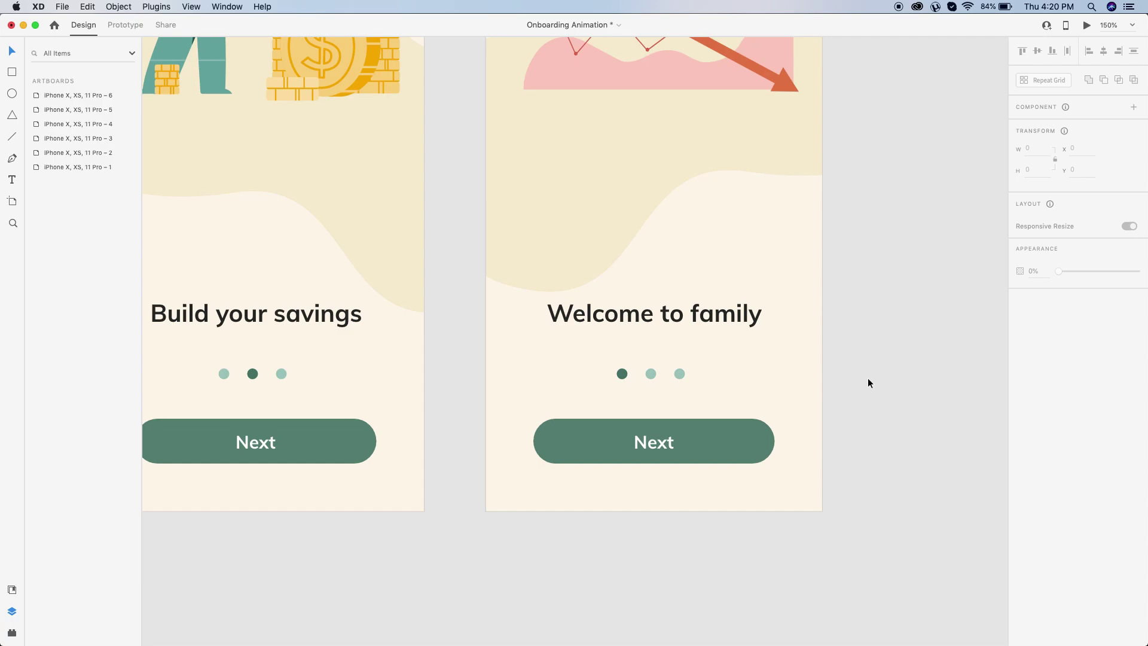
key(super+equal)
key(super+equal)
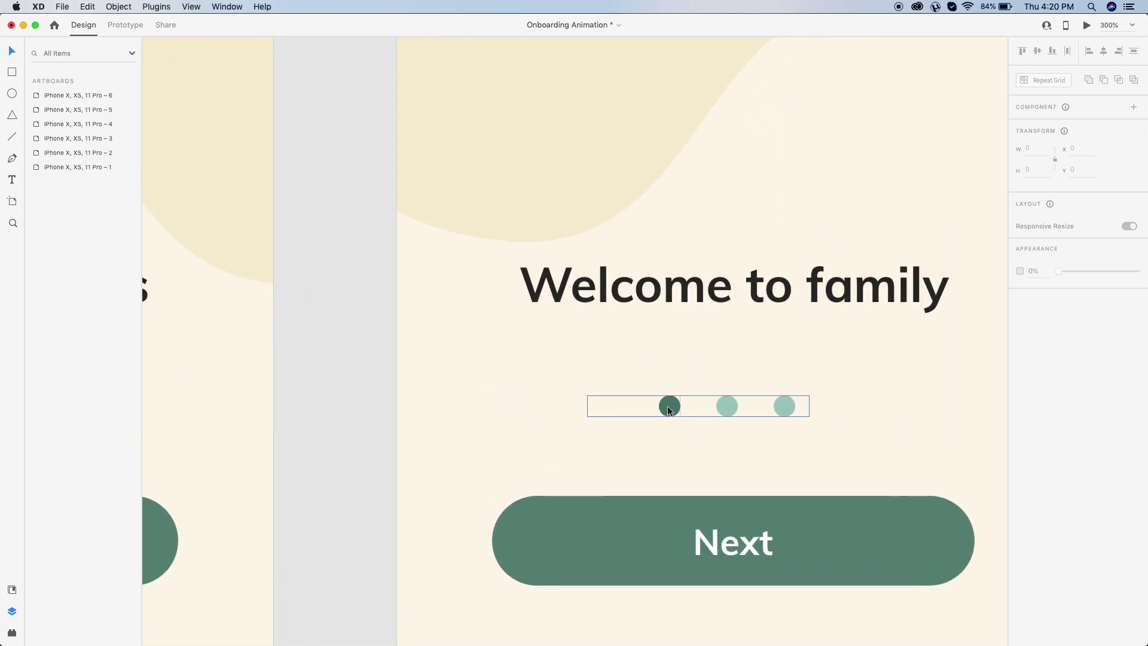
Step: On the Welcome to family screen, move the masked dark green dot onto the third dot, at X 170
double_click(667, 407)
key(shift+Right)
key(shift+Right)
key(shift+Right)
key(shift+Right)
key(shift+Right)
key(shift+Right)
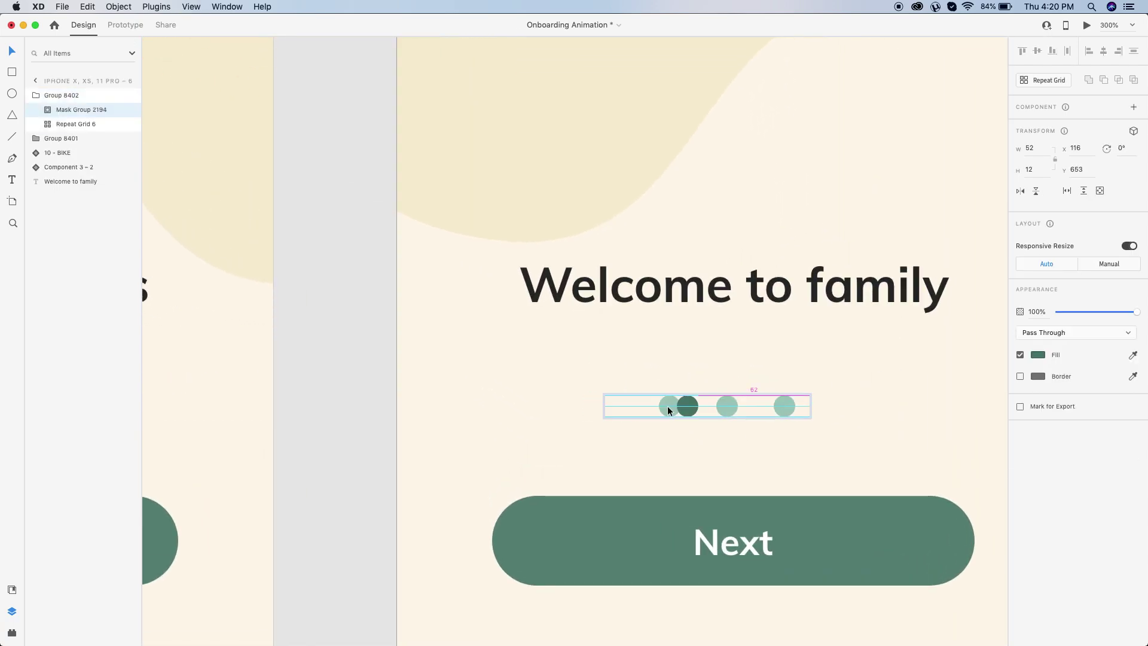
key(Right)
key(Right)
key(Right)
key(Right)
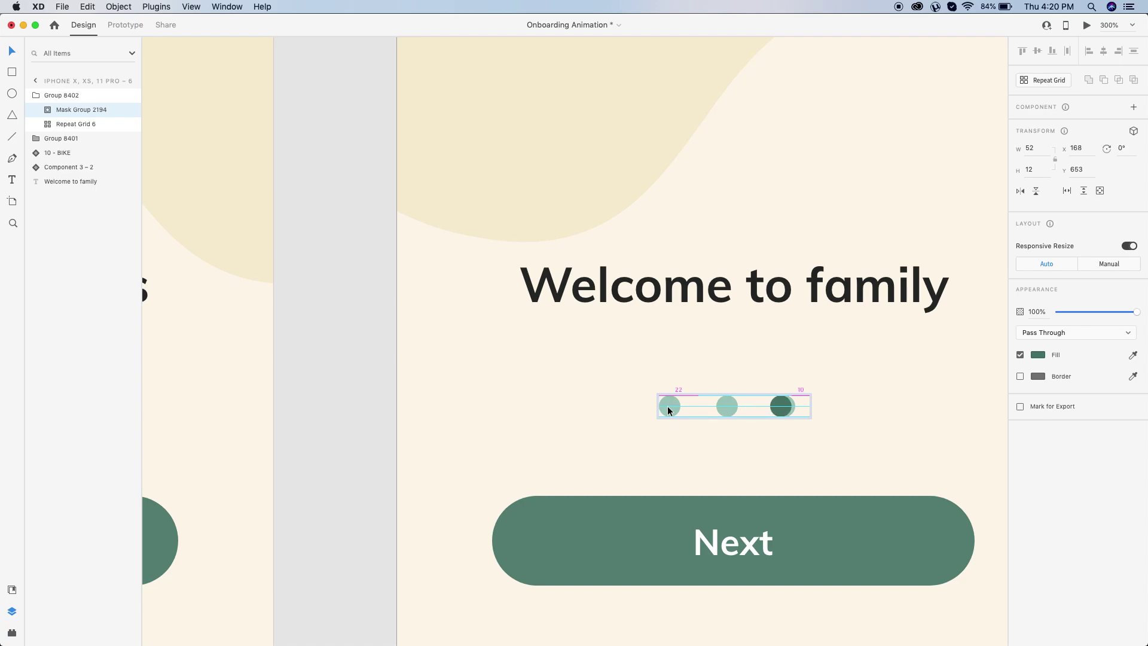
key(super+1)
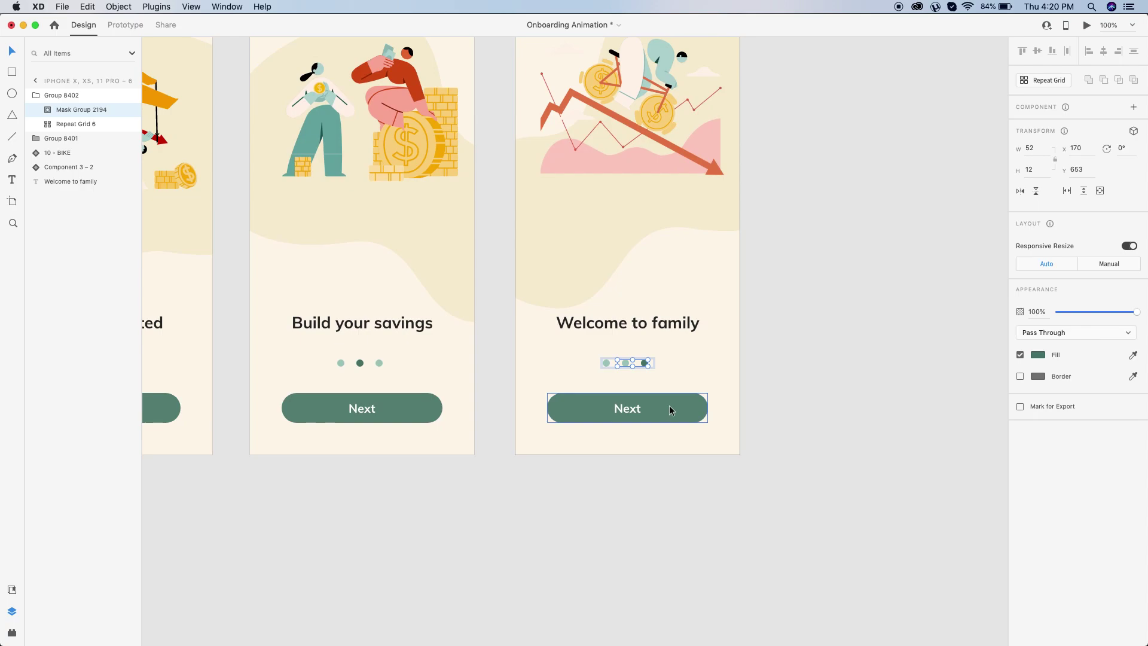
click(852, 450)
drag(579, 520, 812, 607)
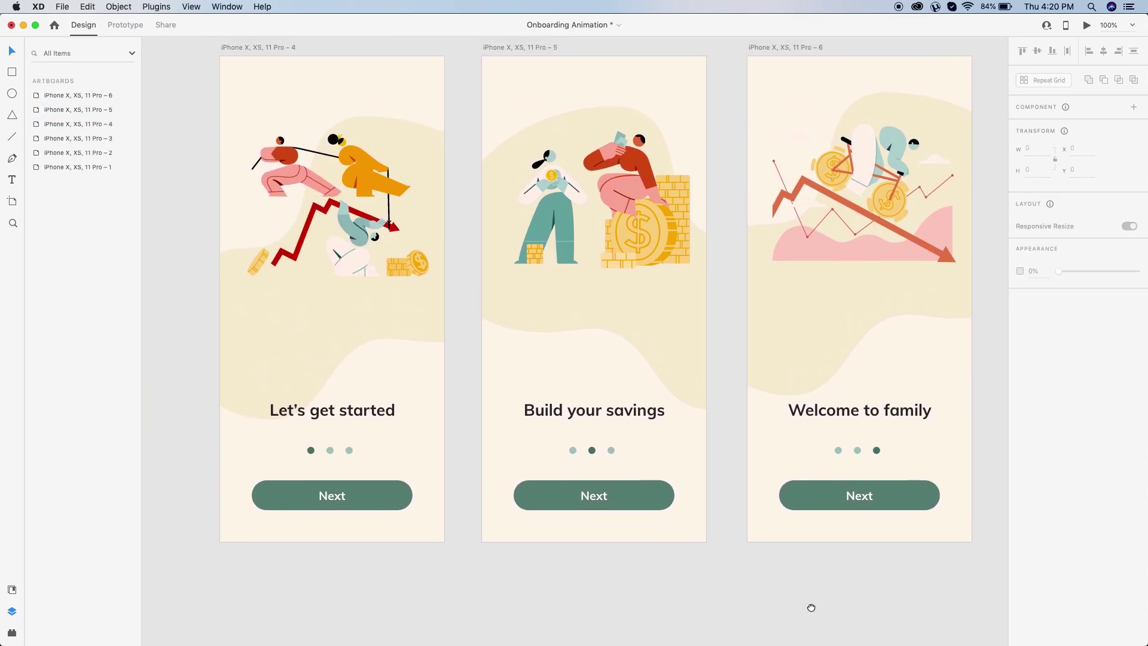
Step: In Prototype mode, link the Let's get started Next button to Build your savings, and that screen's Next button to Welcome to family
click(126, 25)
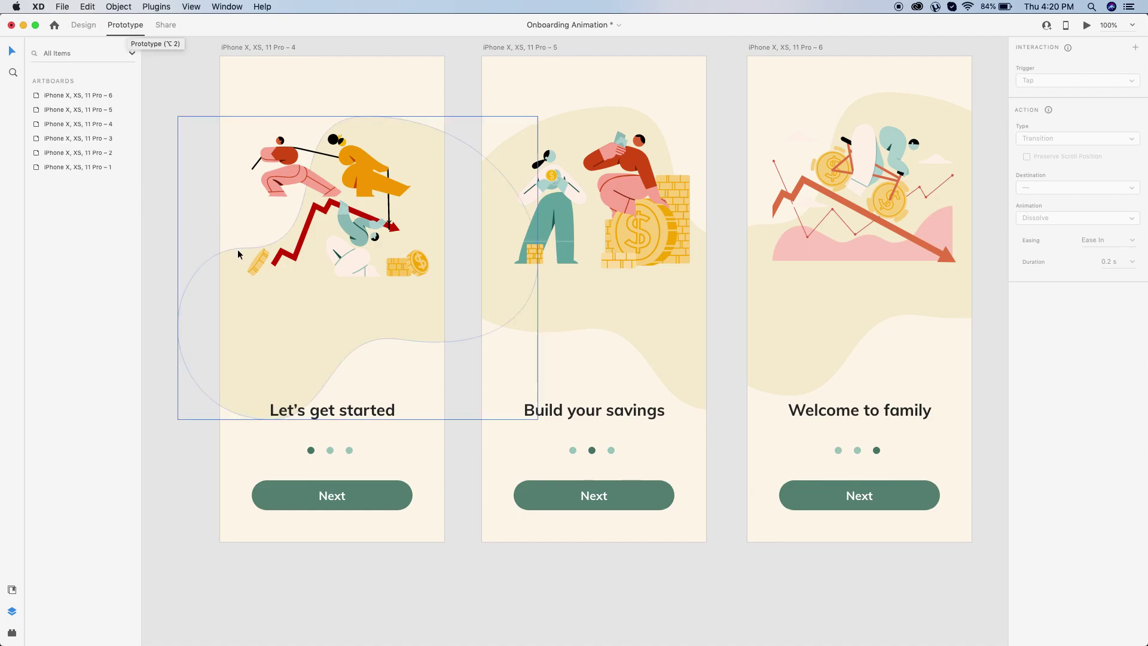
click(380, 505)
drag(412, 495, 534, 495)
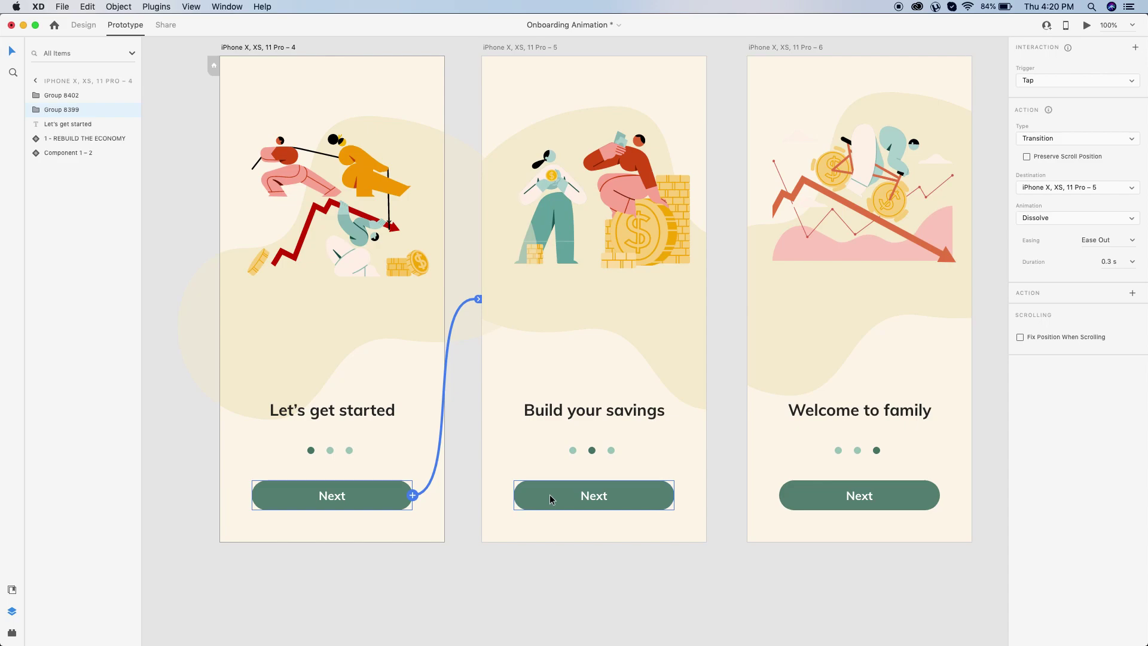
click(667, 502)
drag(675, 496, 778, 507)
Step: Link the Next button on Welcome to family back to the Let's get started artboard
click(918, 495)
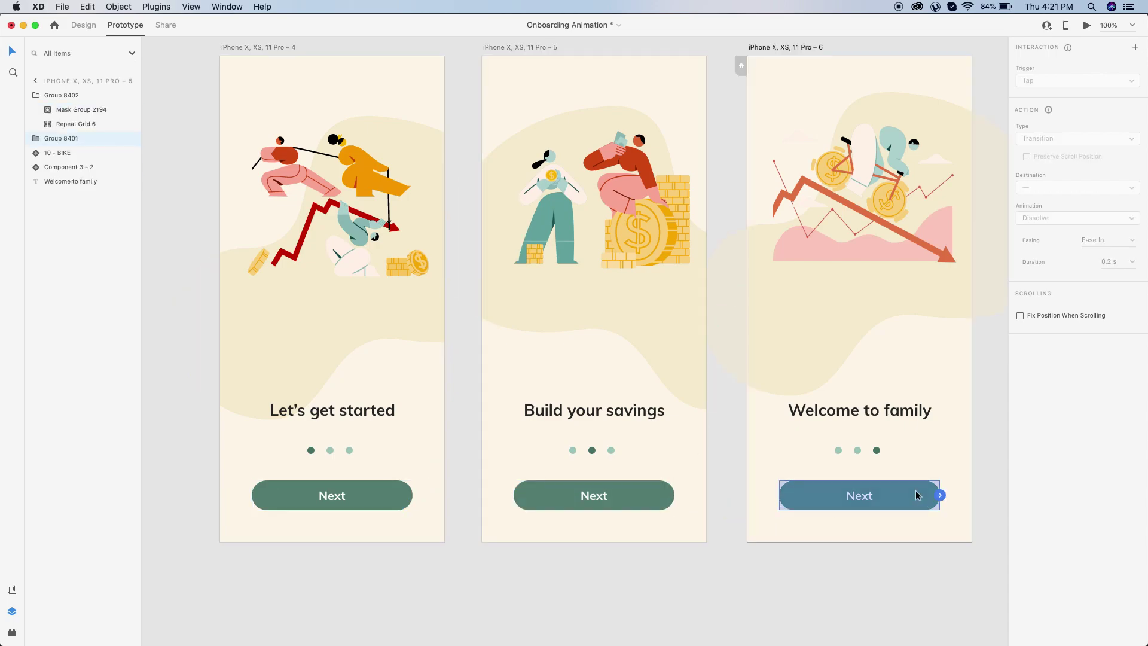
drag(941, 498, 407, 540)
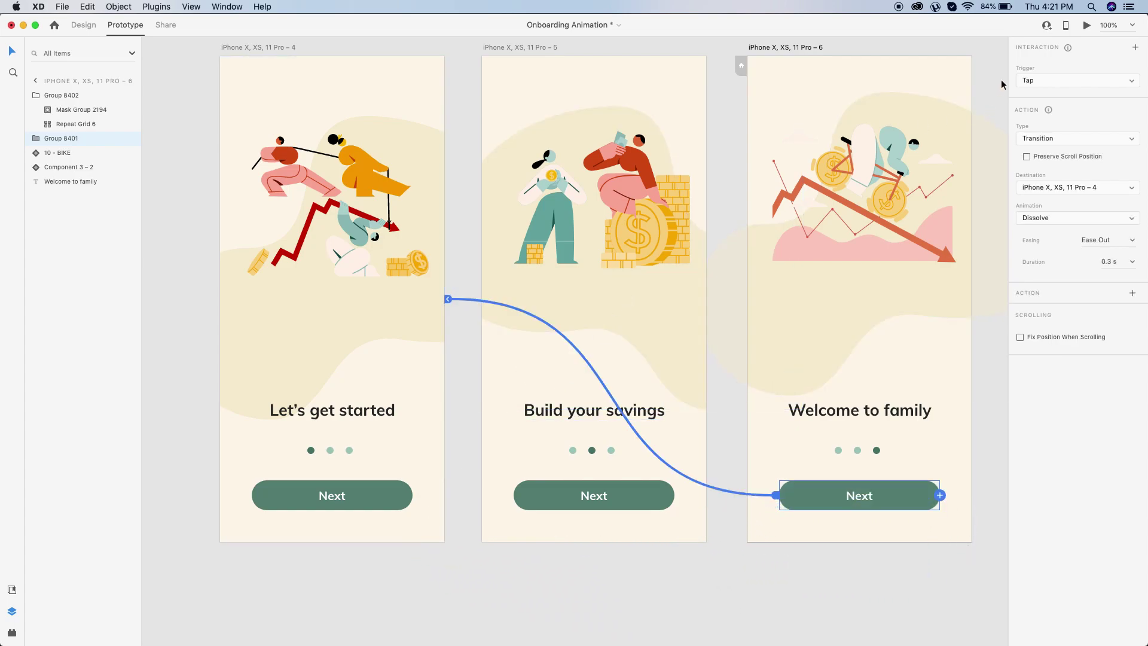
Step: Preview the prototype from the Let's get started artboard, advance through all three screens with Next, and close the preview
click(414, 44)
click(269, 48)
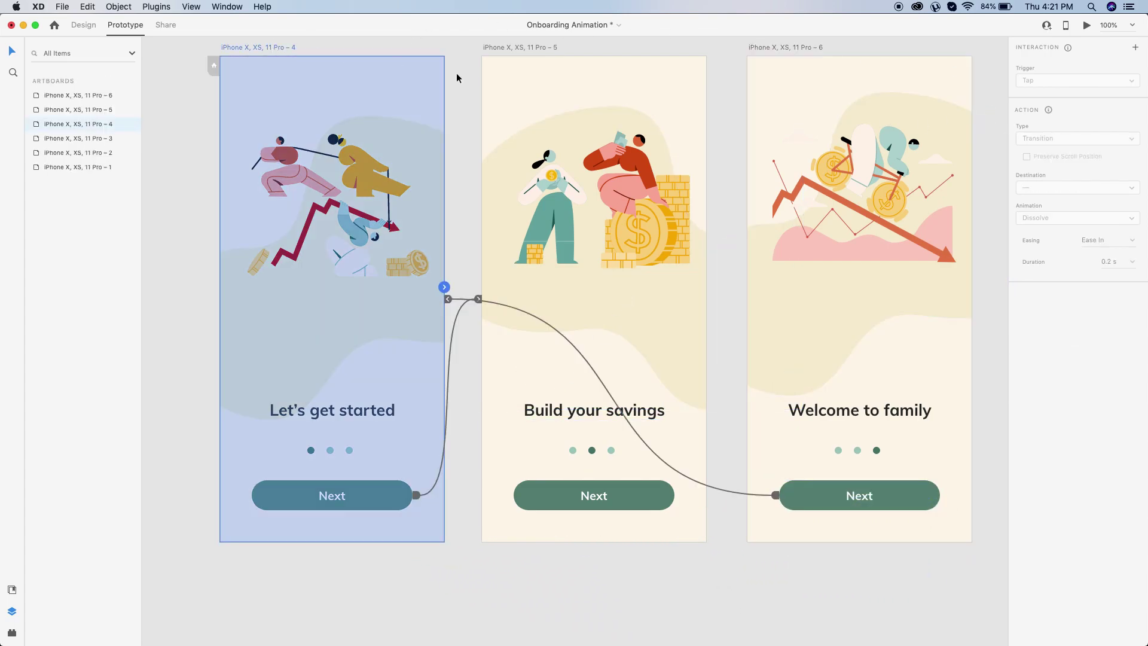
click(1087, 29)
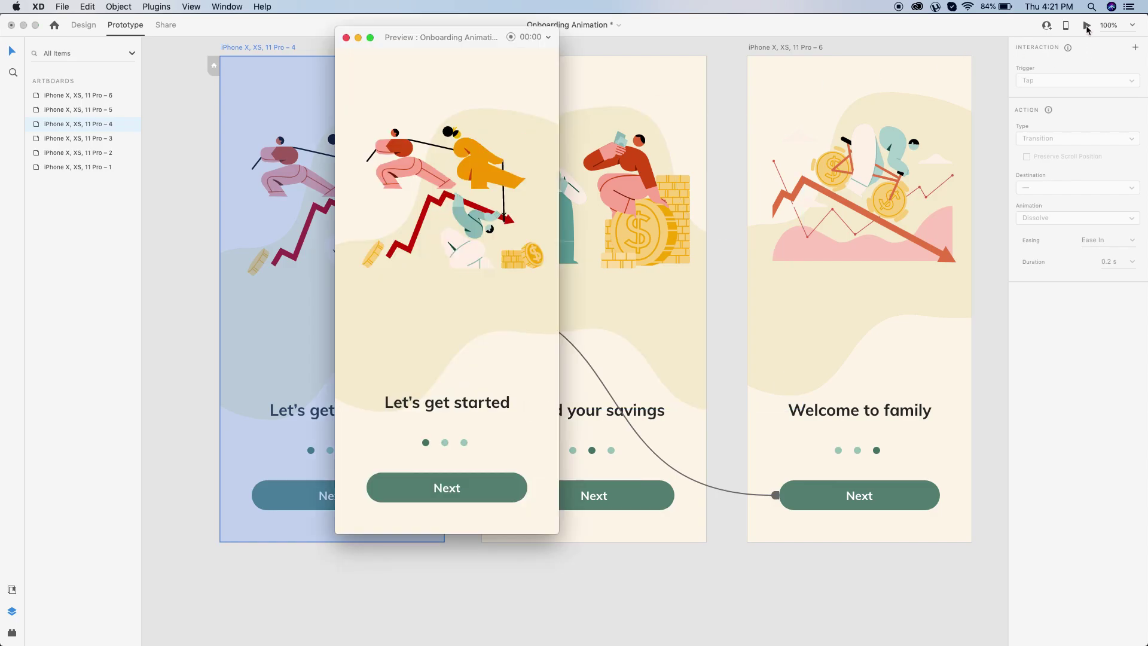
click(478, 495)
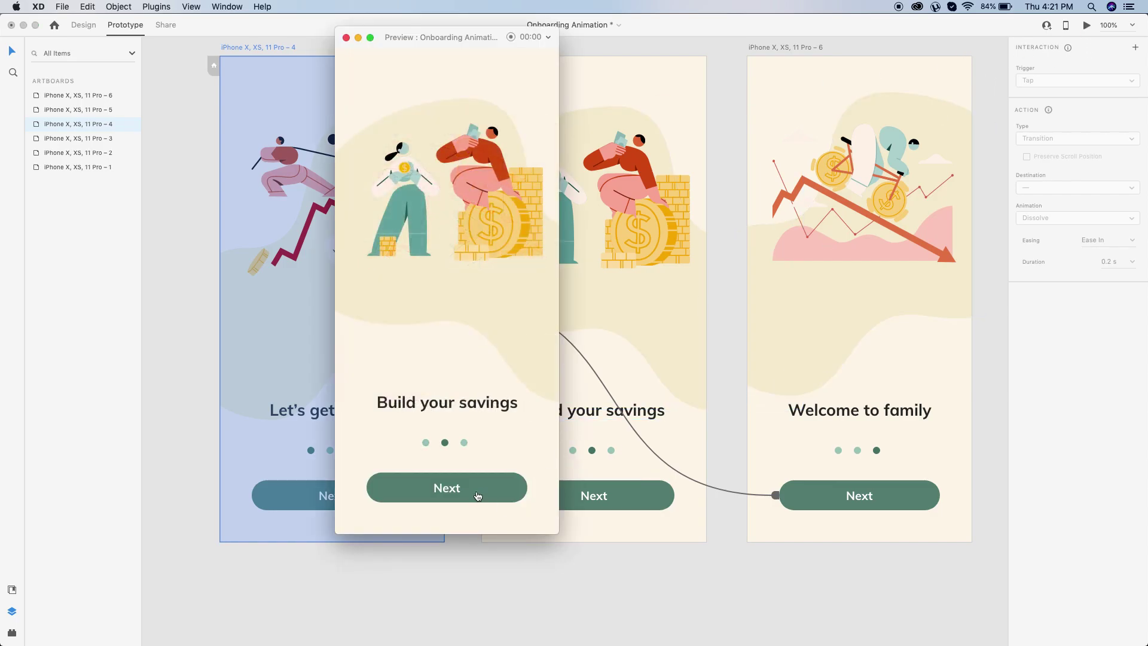
click(482, 491)
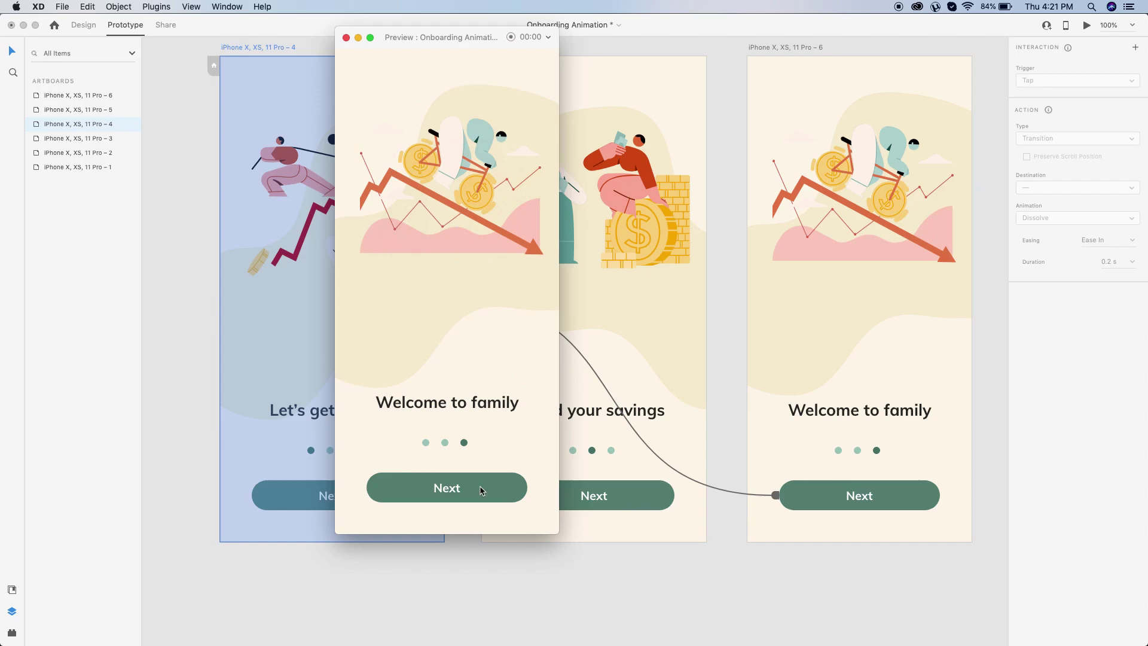
click(481, 491)
click(345, 37)
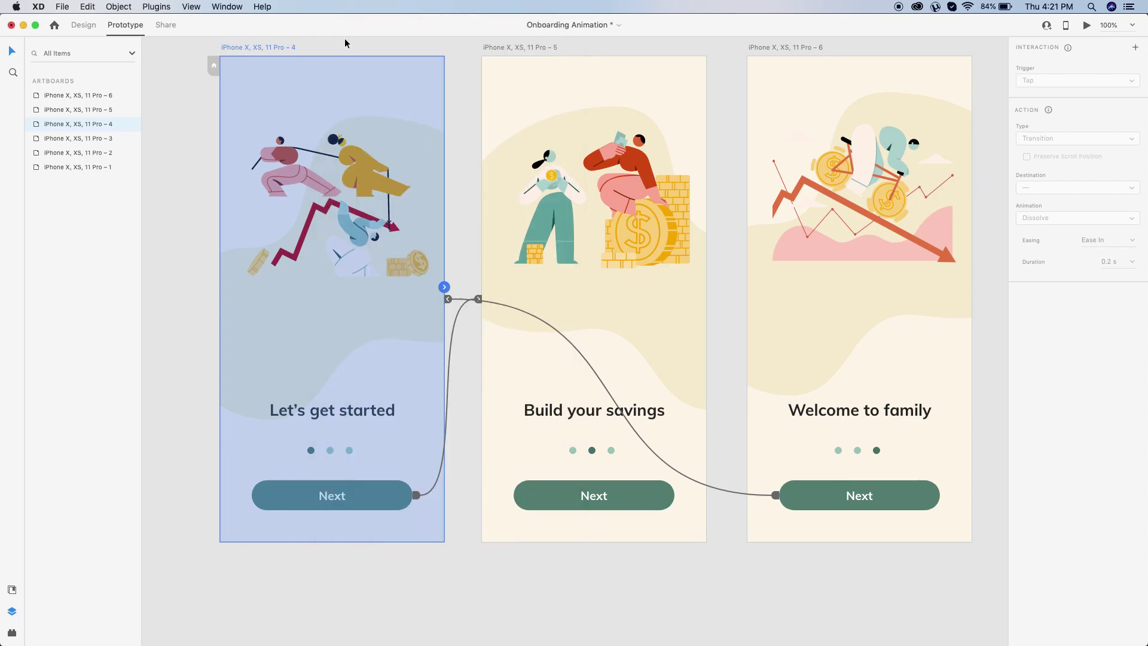
Step: Remove the prototype link running from the Welcome to family Next button to the Let's get started artboard
click(457, 257)
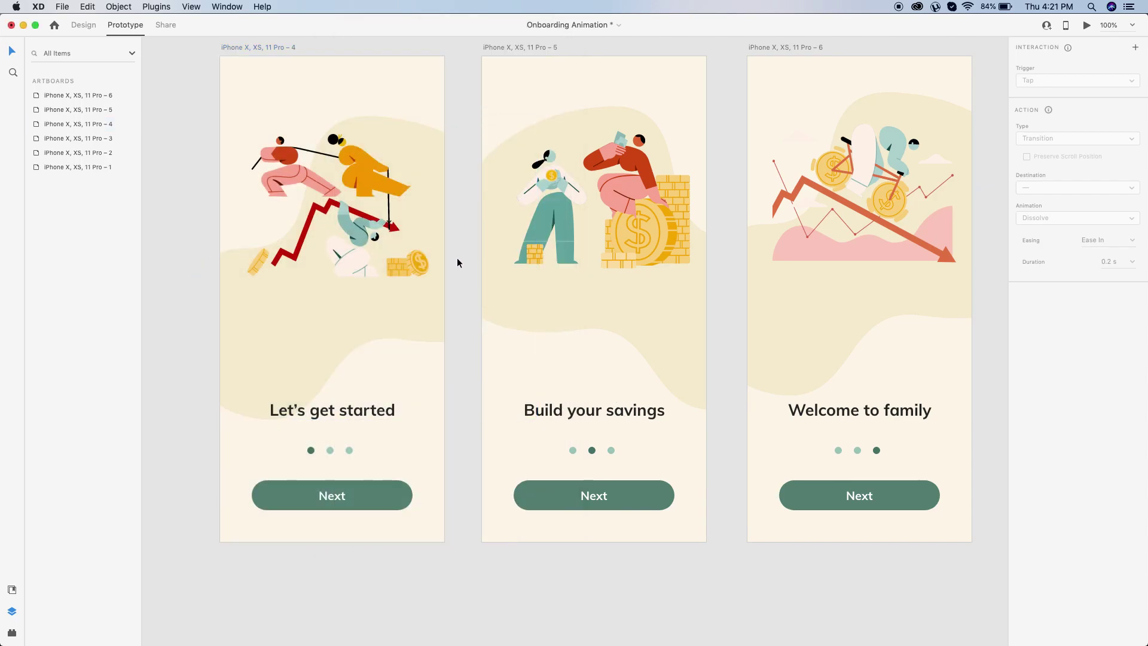
click(269, 48)
click(479, 300)
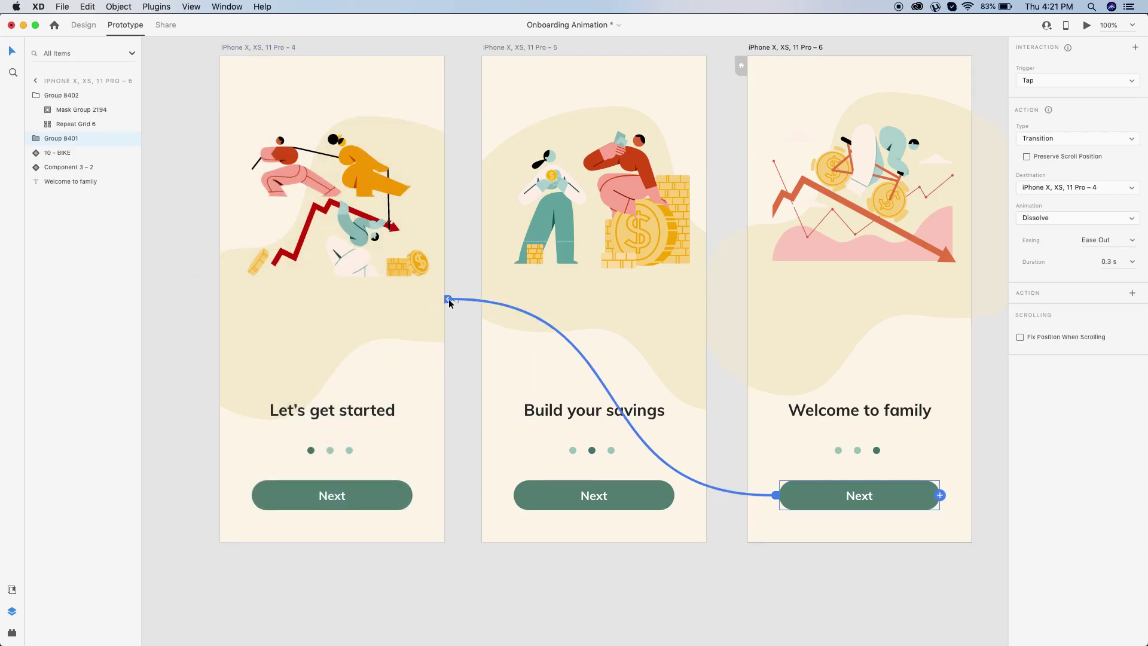
drag(449, 300, 448, 299)
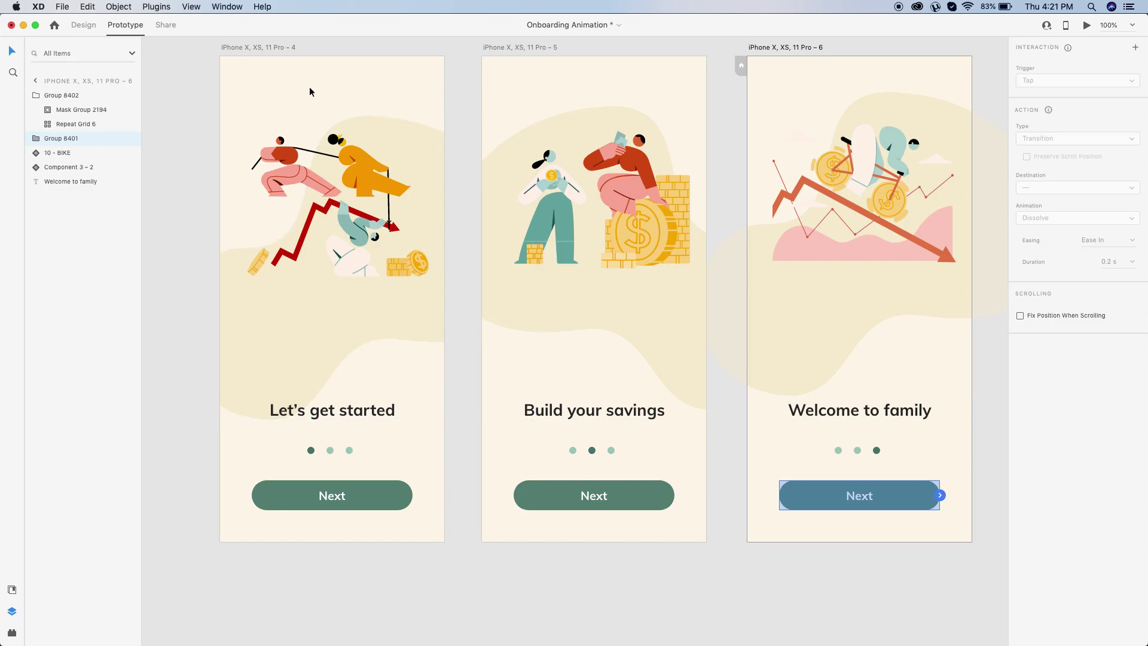
Step: Set the Let's get started Next button's interaction to Auto-Animate with Ease In-Out easing and a 0.8 s duration
click(277, 48)
click(332, 495)
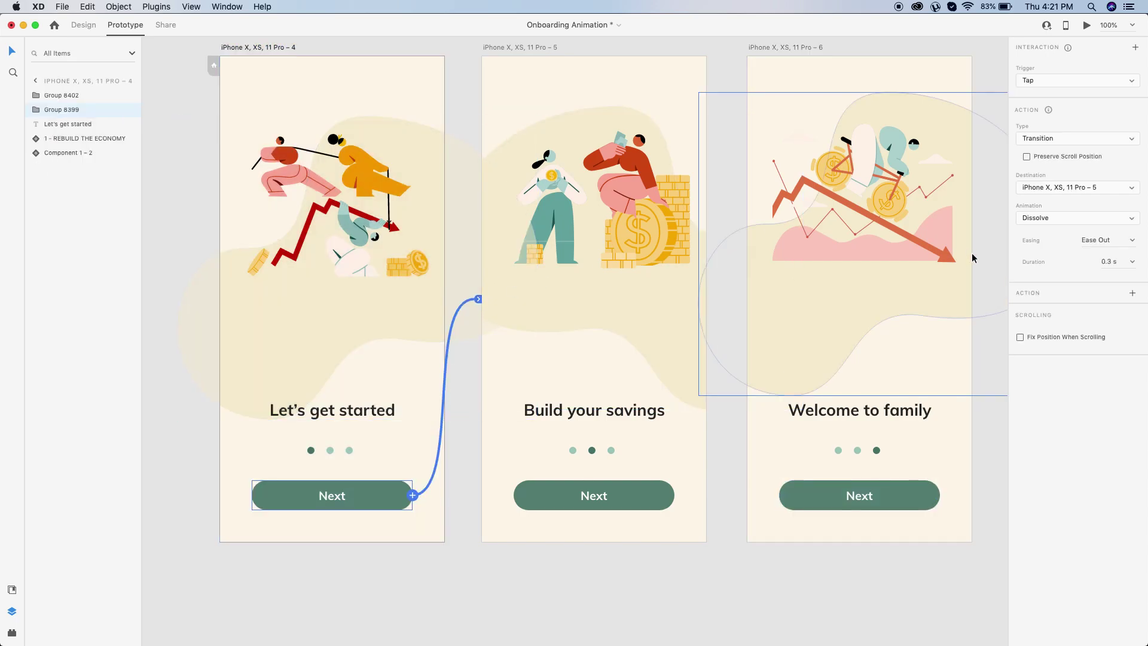
click(1074, 141)
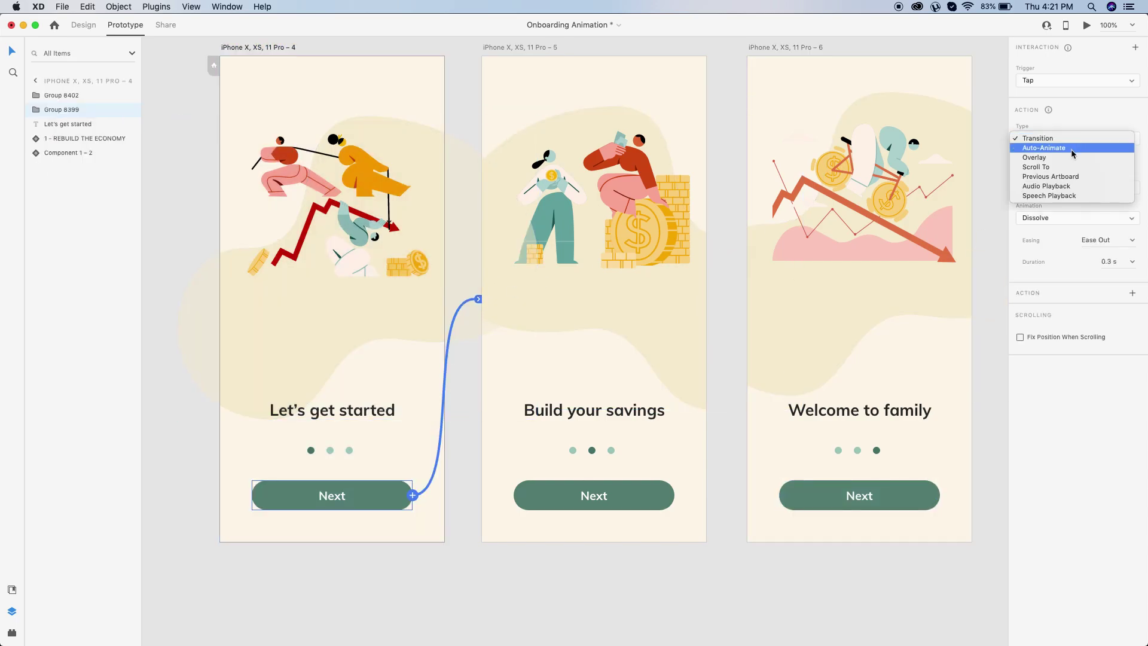
click(1073, 150)
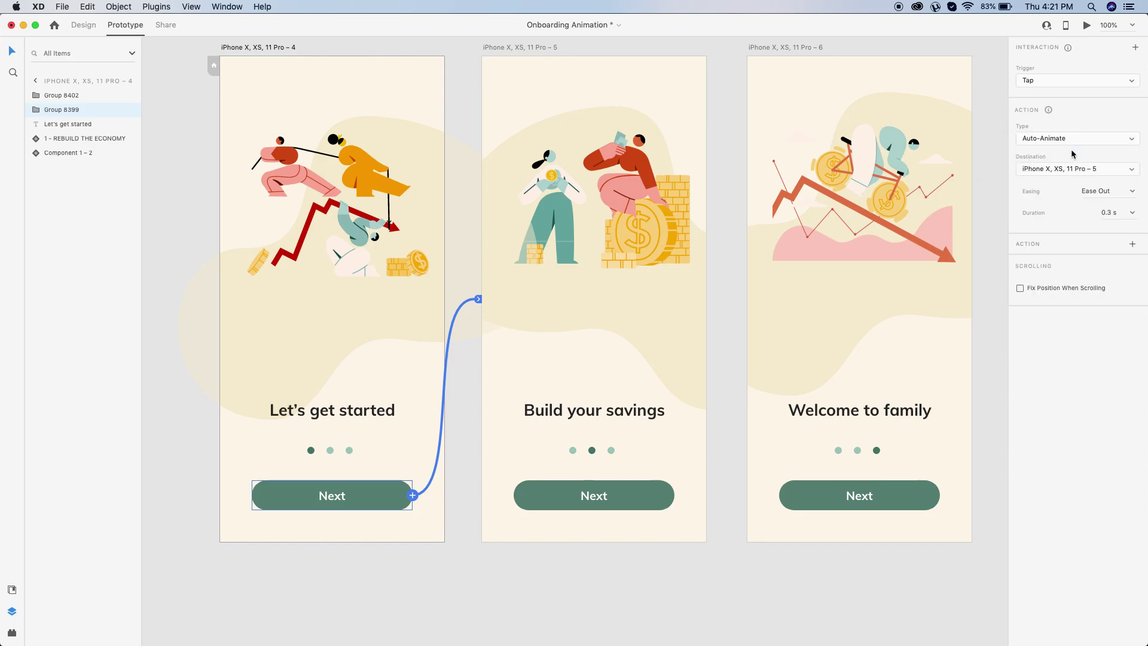
click(1133, 192)
click(1120, 242)
click(1133, 214)
click(1110, 258)
Step: Set the Build your savings Next button's interaction to Auto-Animate with Ease In-Out easing and a 0.8 s duration
click(527, 53)
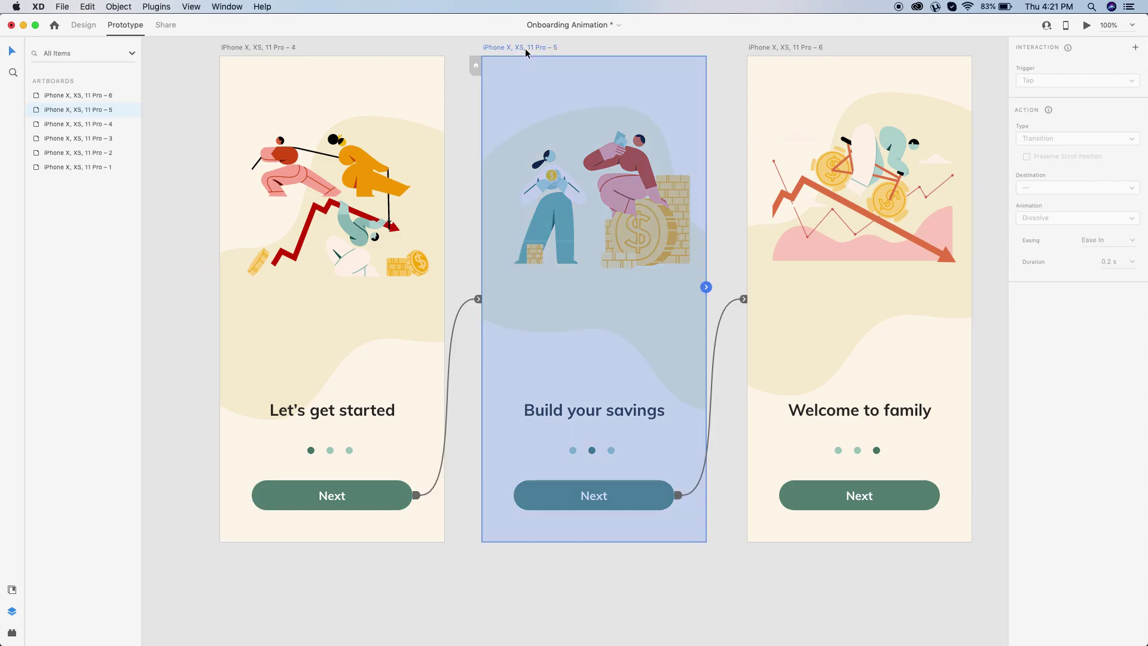
click(744, 299)
click(1076, 139)
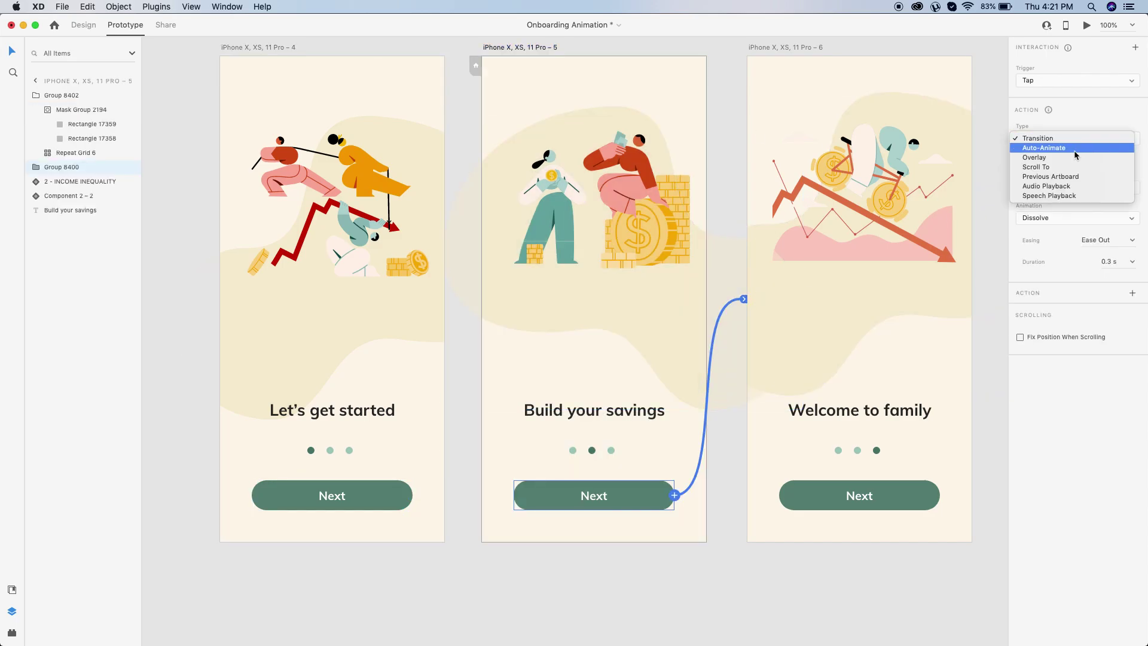
click(1075, 148)
click(1134, 192)
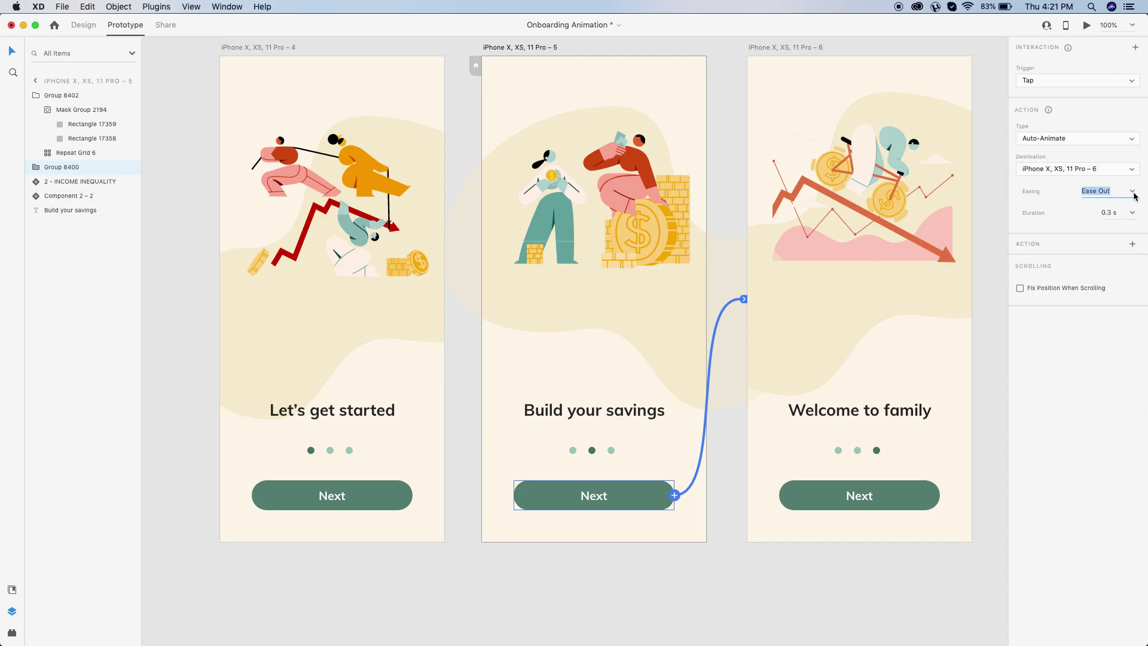
click(1133, 194)
click(1115, 238)
click(1132, 213)
click(1122, 261)
Step: Link the Welcome to family Next button back to Let's get started, using Auto-Animate with Ease In-Out easing and 0.8 s duration
click(783, 48)
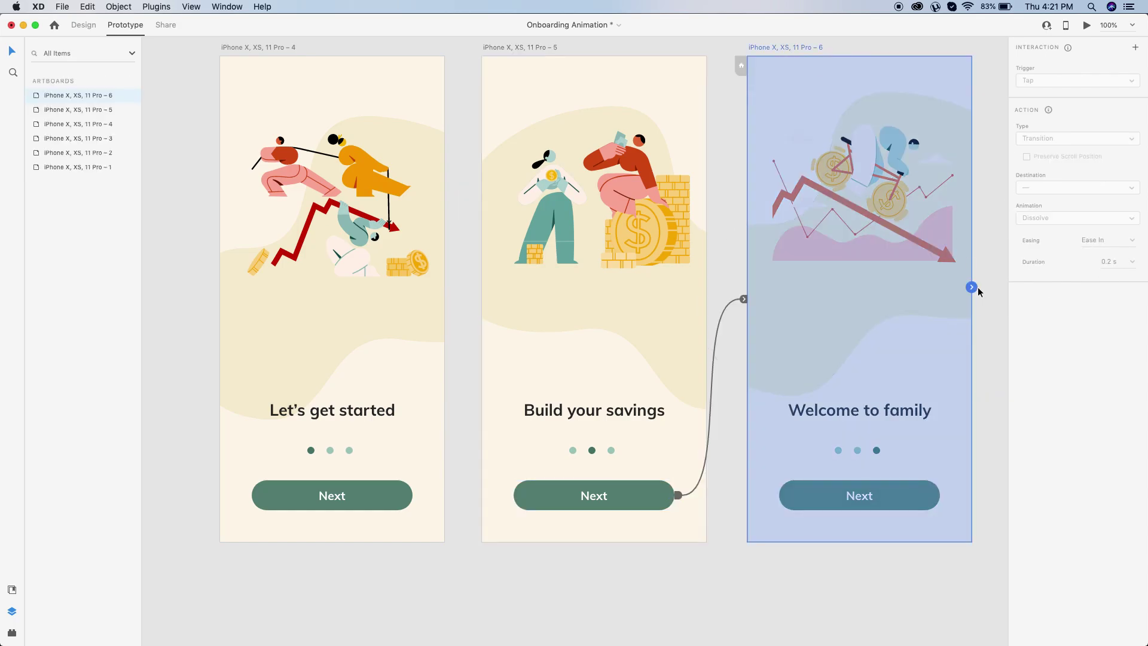
click(896, 565)
click(907, 507)
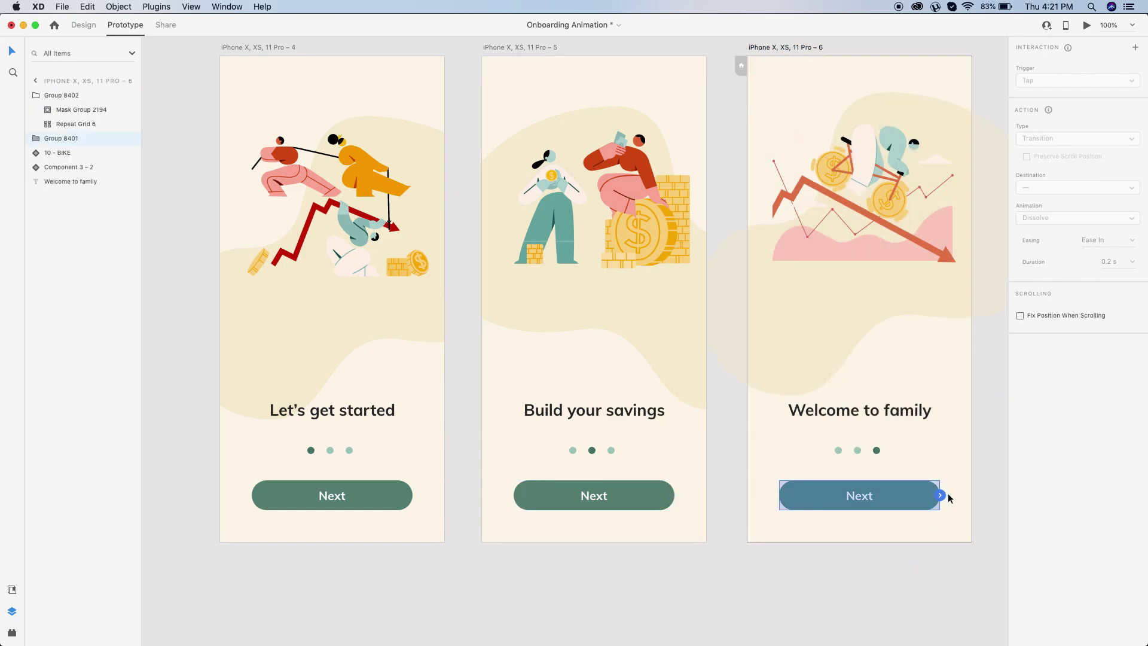
drag(940, 496, 351, 446)
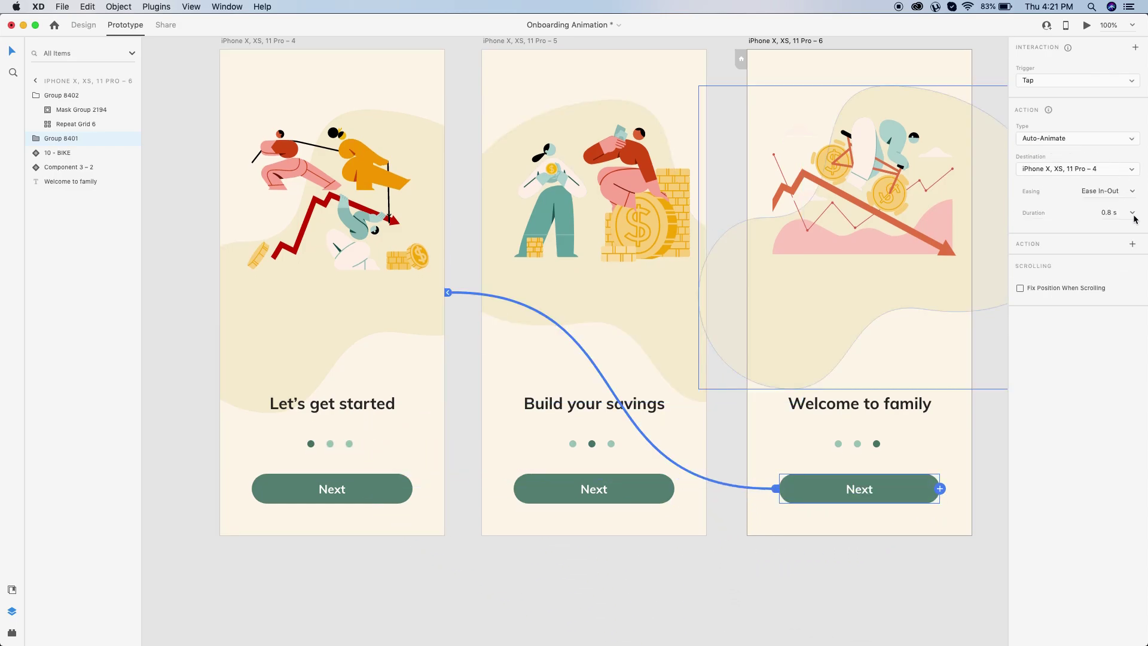
Step: Preview the prototype and step repeatedly through the onboarding screens with Next to check the Auto-Animate transitions
key(super+Return)
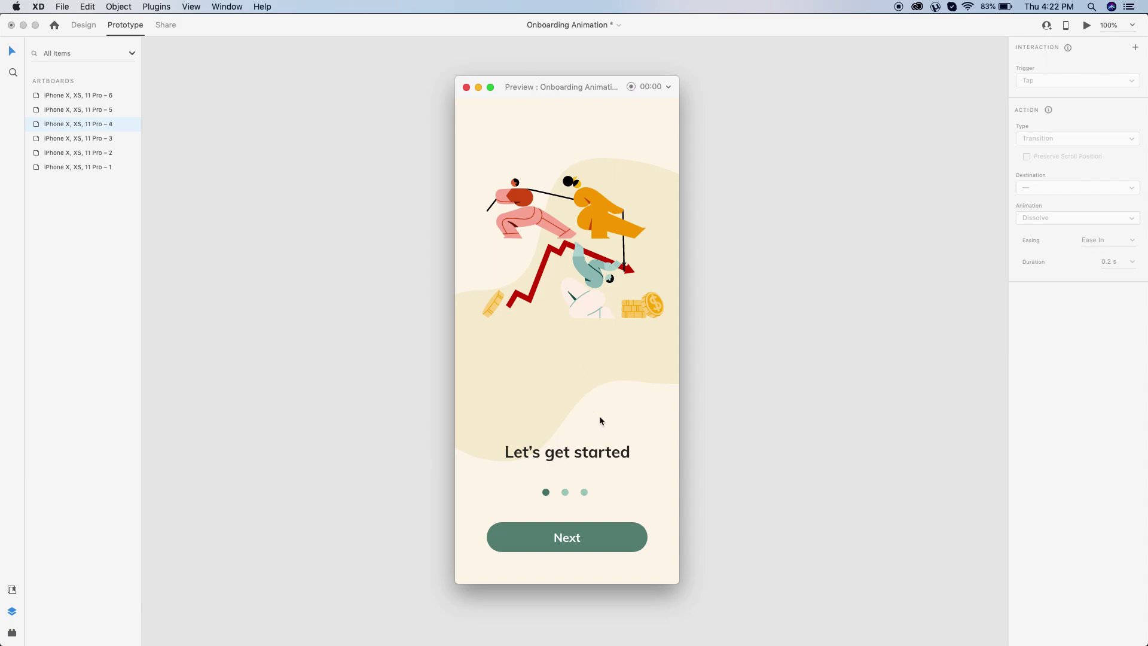
click(570, 541)
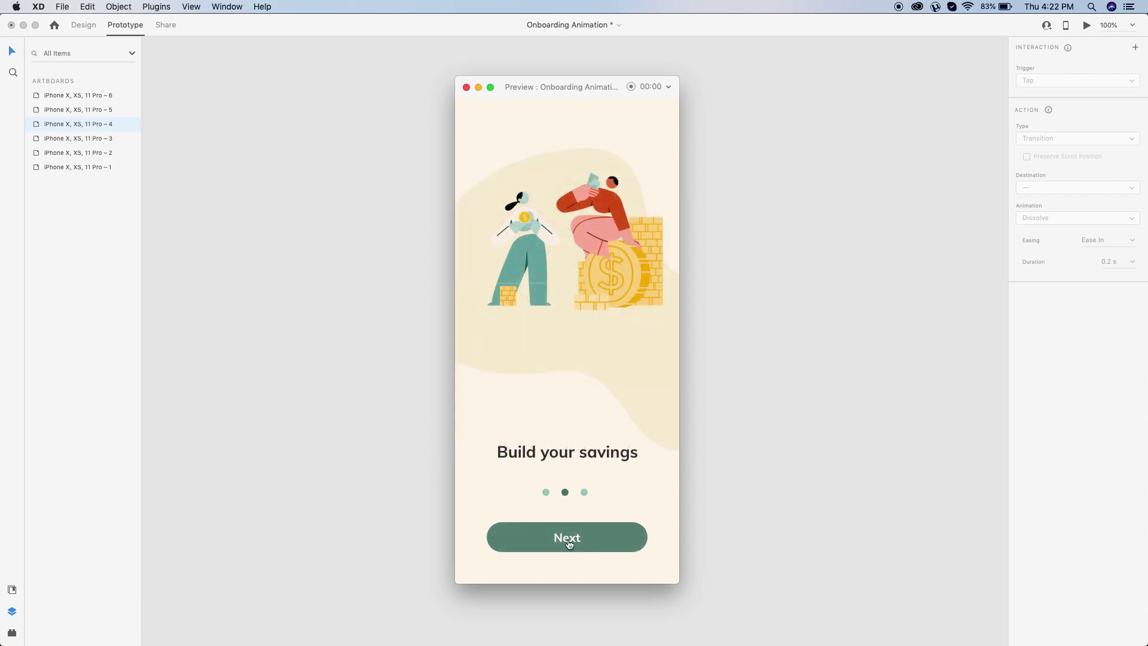
click(570, 543)
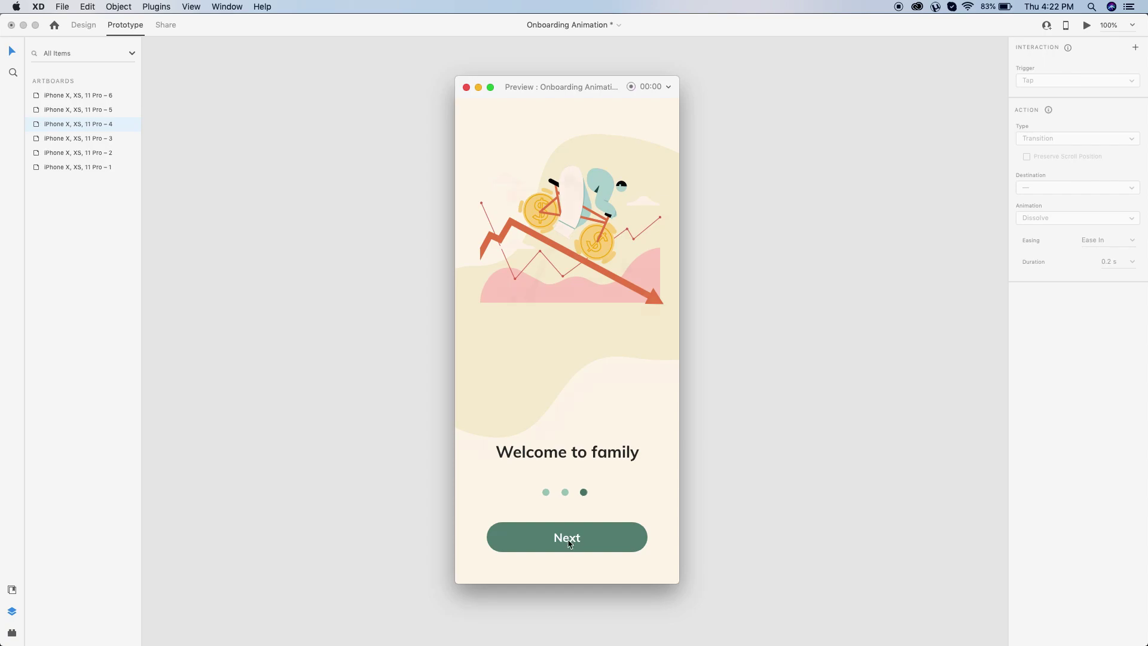
click(570, 543)
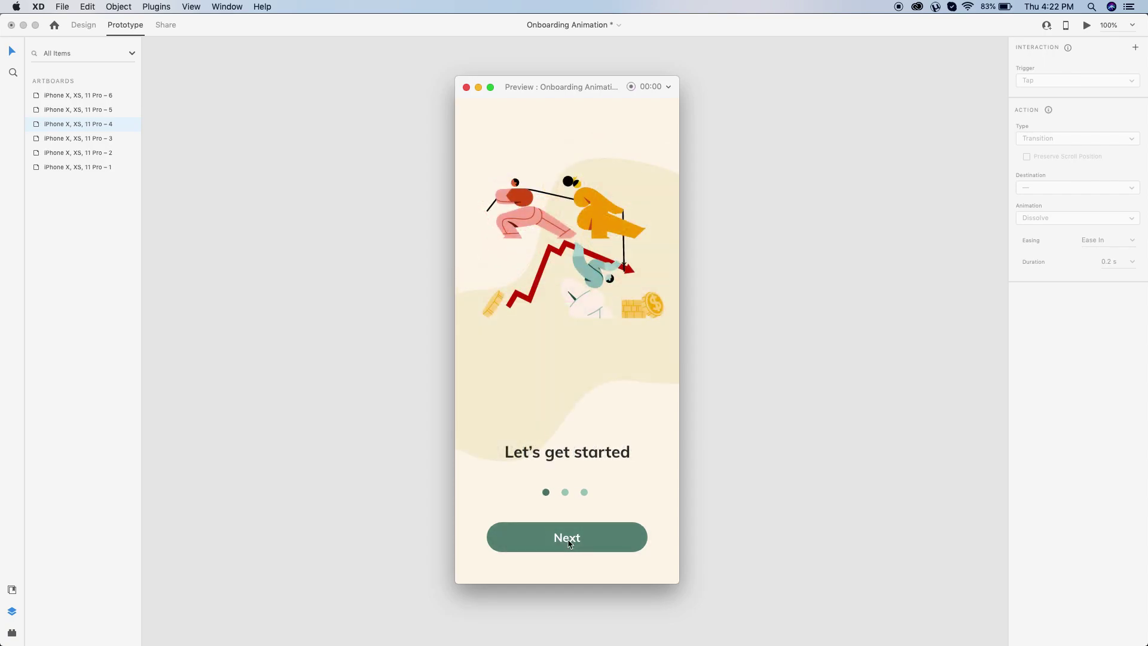
click(570, 542)
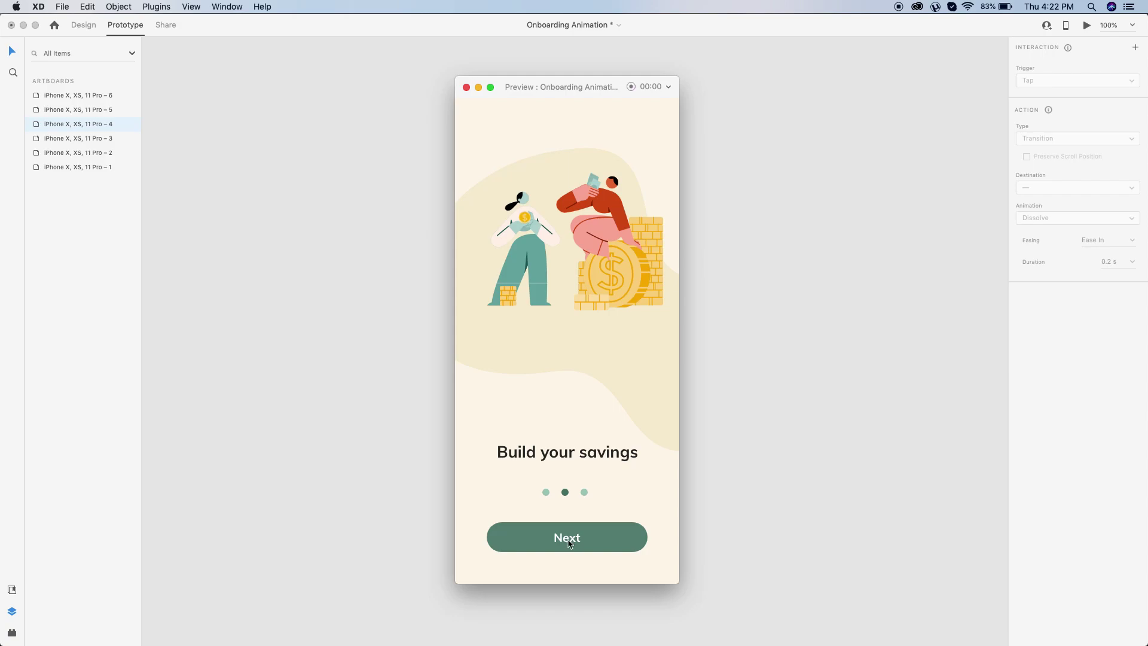